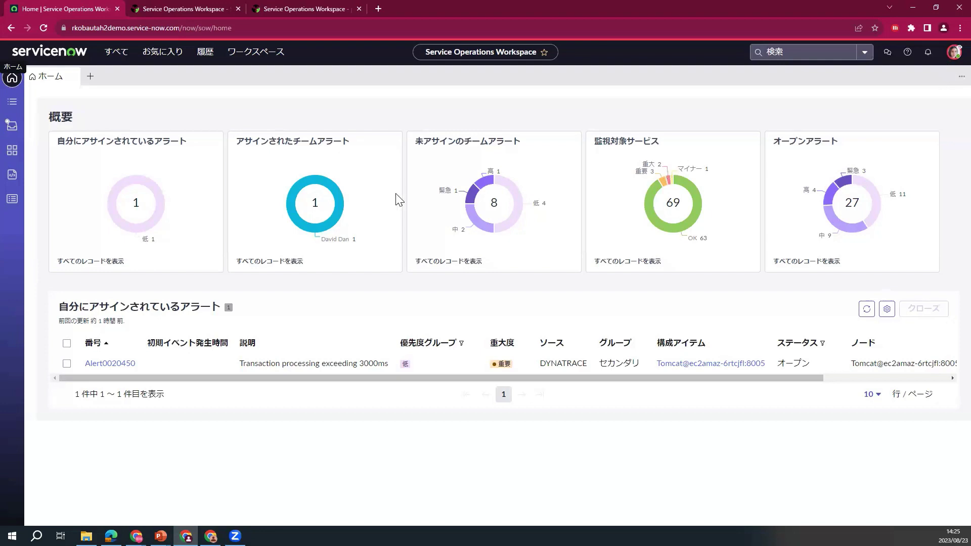
Check the list of available workspaces and open the service dashboard (サービスダッシュボード) of the Service Operations Workspace.
{"action": "left_click", "coordinate": [258, 54]}
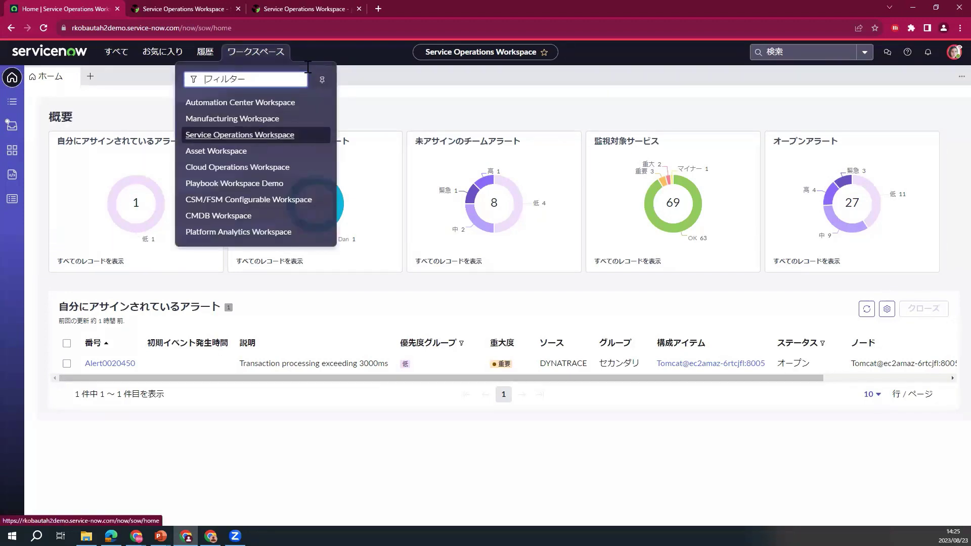
{"action": "left_click", "coordinate": [369, 54]}
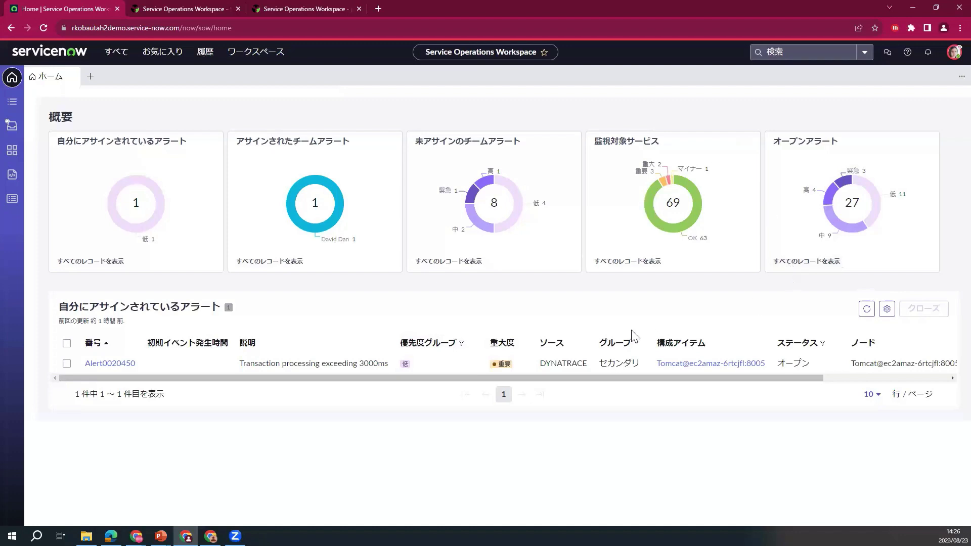
{"action": "left_click", "coordinate": [10, 156]}
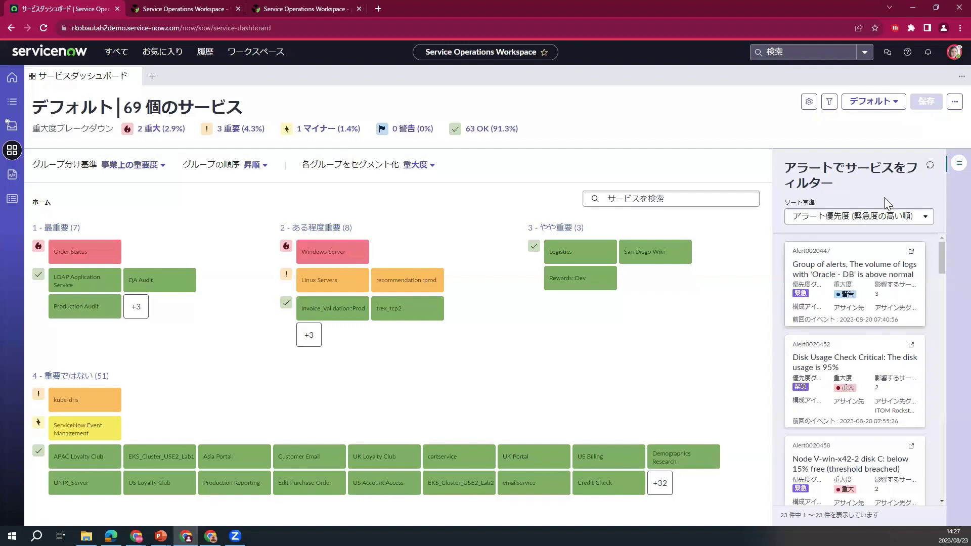
Collapse and reopen the panel for filtering services by alert, and look through its list of alerts.
{"action": "left_click", "coordinate": [953, 168]}
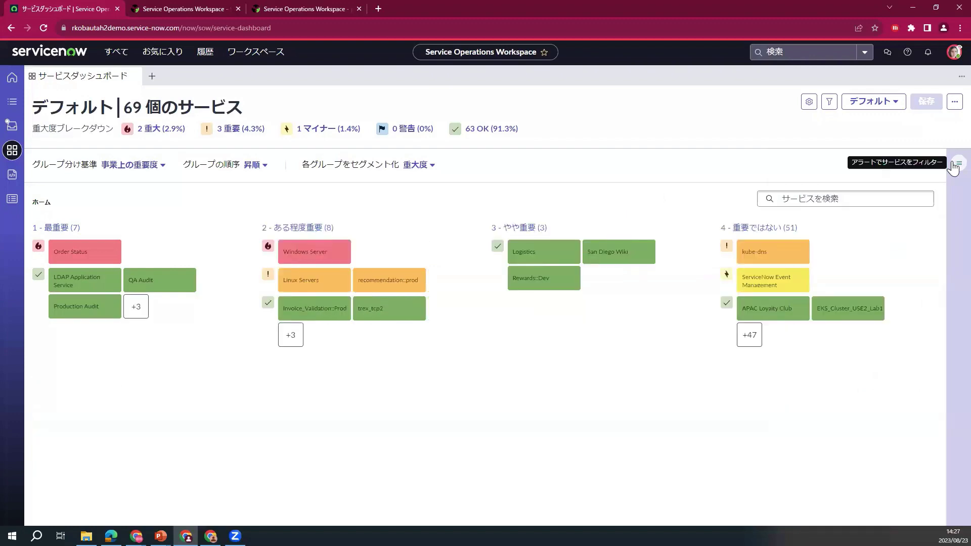
{"action": "left_click", "coordinate": [953, 168]}
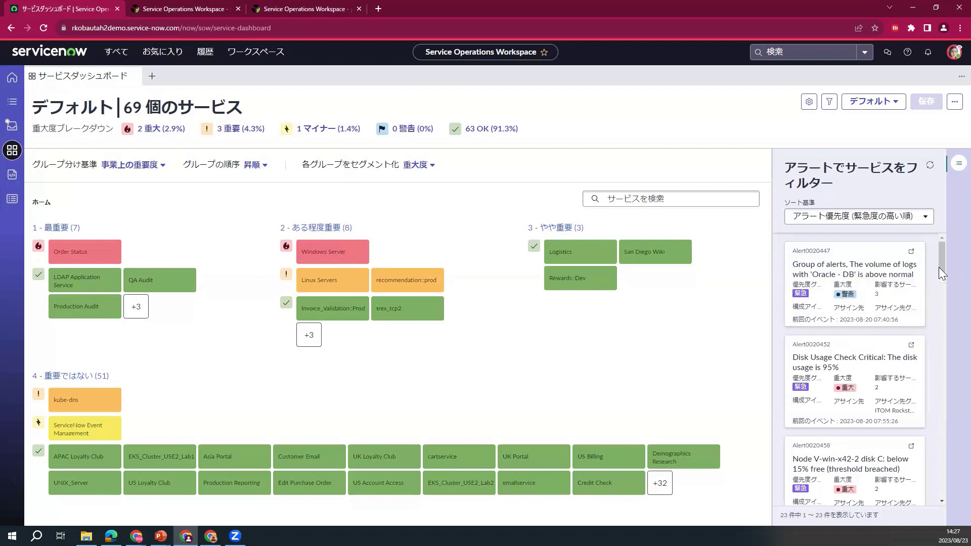
{"action": "scroll", "coordinate": [940, 290], "scroll_direction": "down", "scroll_amount": 10}
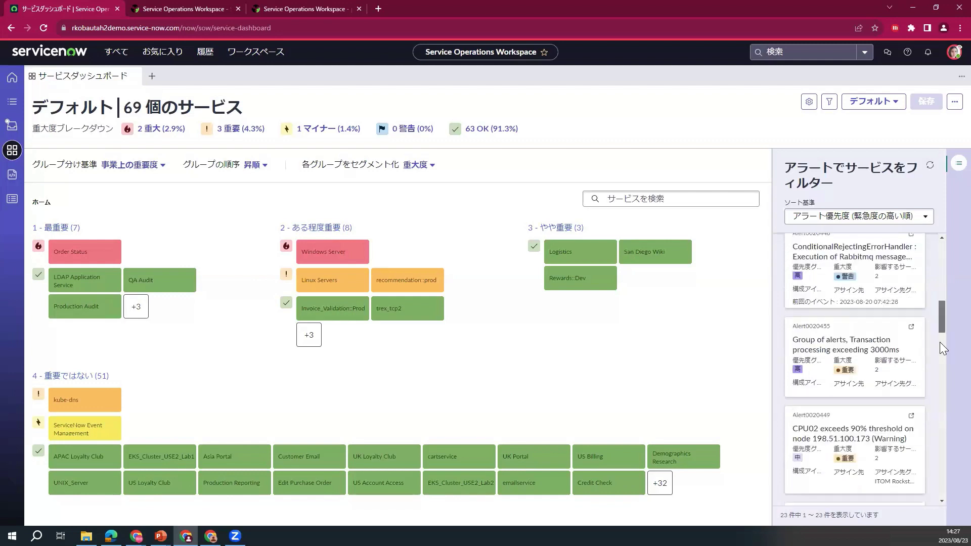
{"action": "scroll", "coordinate": [941, 301], "scroll_direction": "up", "scroll_amount": 5}
{"action": "scroll", "coordinate": [941, 250], "scroll_direction": "up", "scroll_amount": 5}
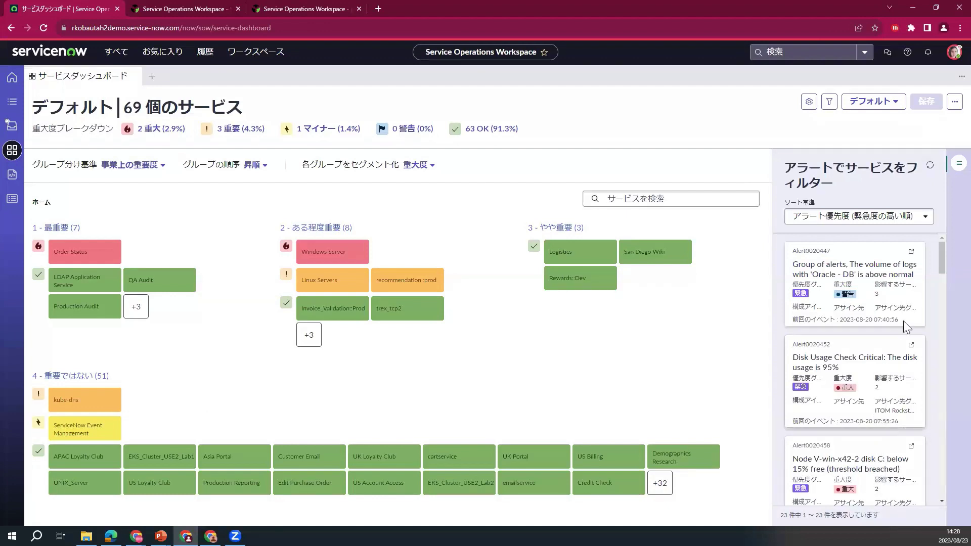
Open the record of Alert0020447 and, from its grouped alerts, open Alert0020445.
{"action": "left_click", "coordinate": [911, 253]}
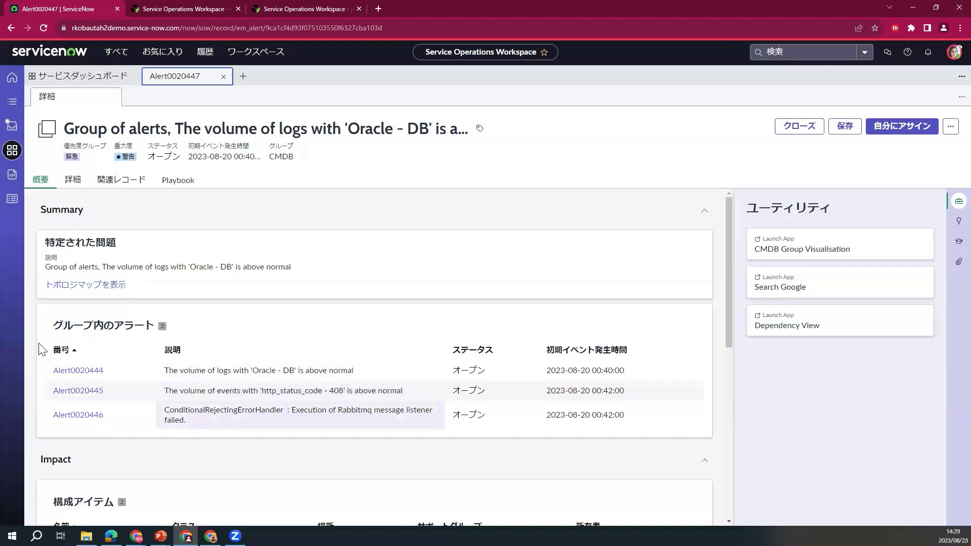
{"action": "left_click", "coordinate": [91, 392]}
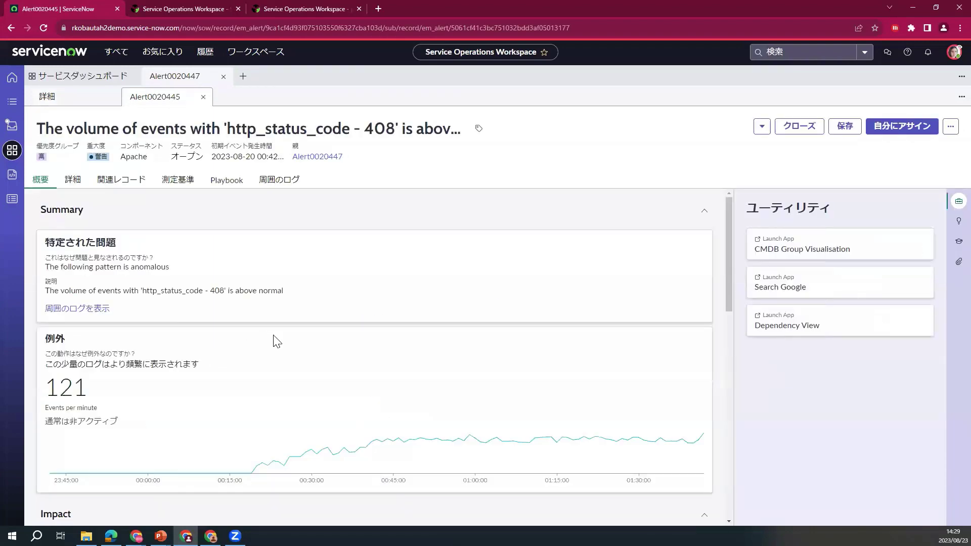
Examine the alert's anomaly chart, its configuration item and the impacted application services in the overview.
{"action": "mouse_move", "coordinate": [255, 478]}
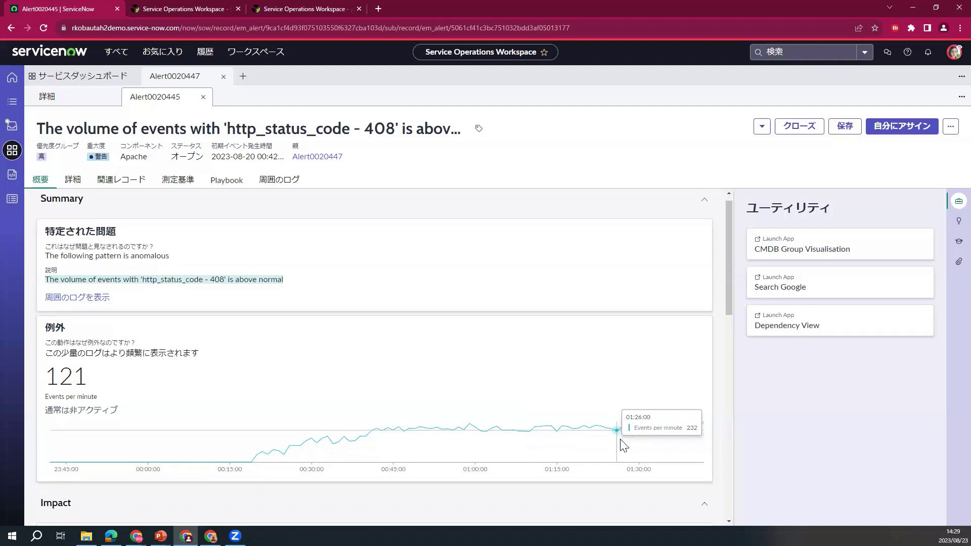
{"action": "scroll", "coordinate": [619, 443], "scroll_direction": "down", "scroll_amount": 3}
{"action": "scroll", "coordinate": [622, 445], "scroll_direction": "down", "scroll_amount": 3}
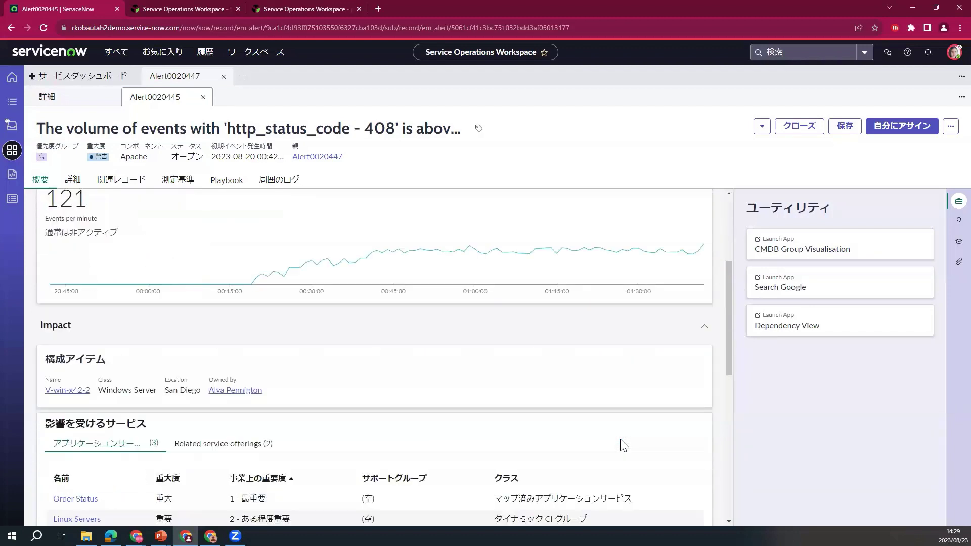
{"action": "scroll", "coordinate": [183, 310], "scroll_direction": "down", "scroll_amount": 3}
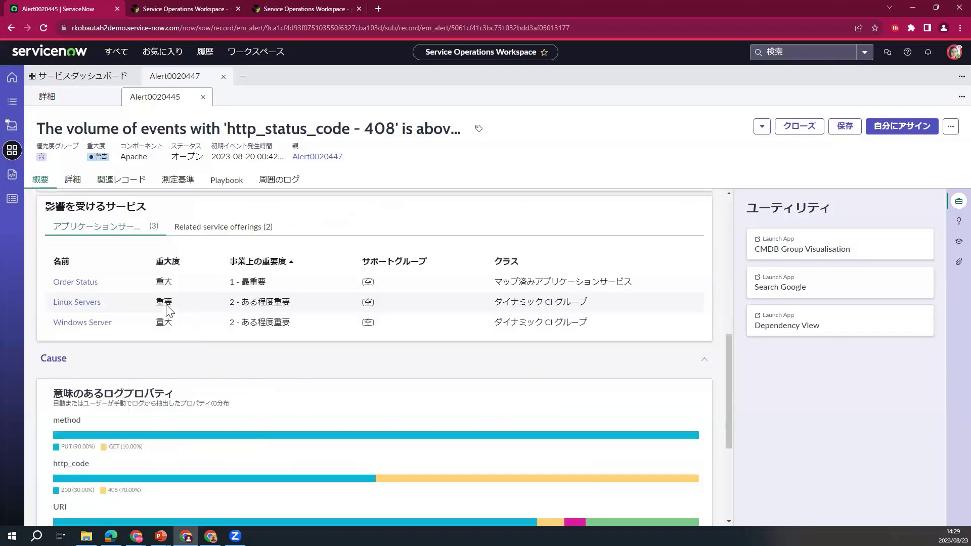
{"action": "scroll", "coordinate": [165, 306], "scroll_direction": "up", "scroll_amount": 3}
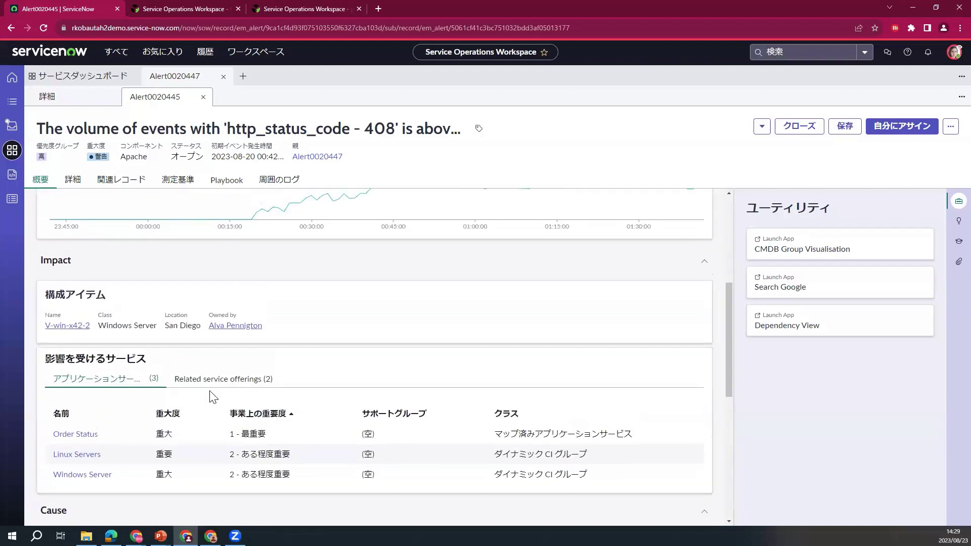
{"action": "scroll", "coordinate": [211, 395], "scroll_direction": "down", "scroll_amount": 4}
{"action": "scroll", "coordinate": [212, 396], "scroll_direction": "down", "scroll_amount": 1}
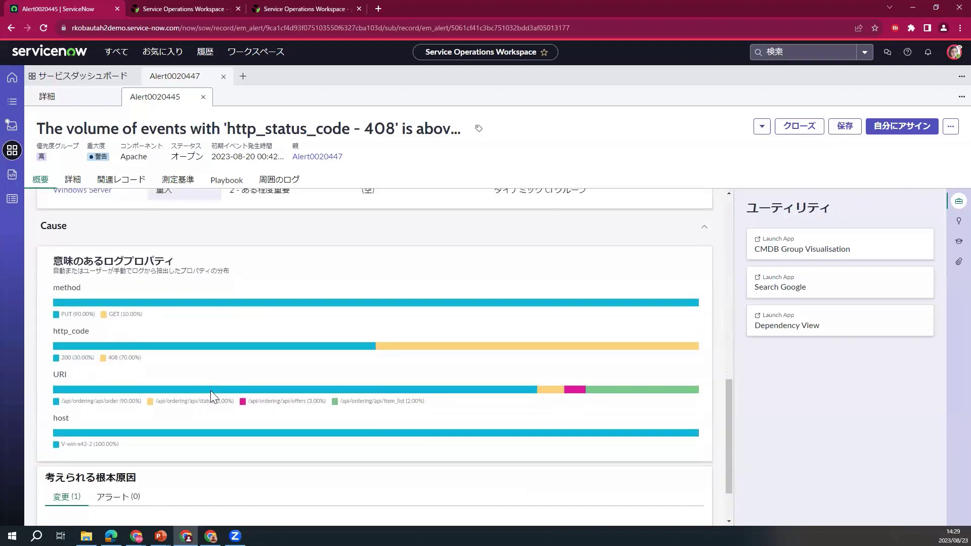
{"action": "scroll", "coordinate": [212, 396], "scroll_direction": "up", "scroll_amount": 2}
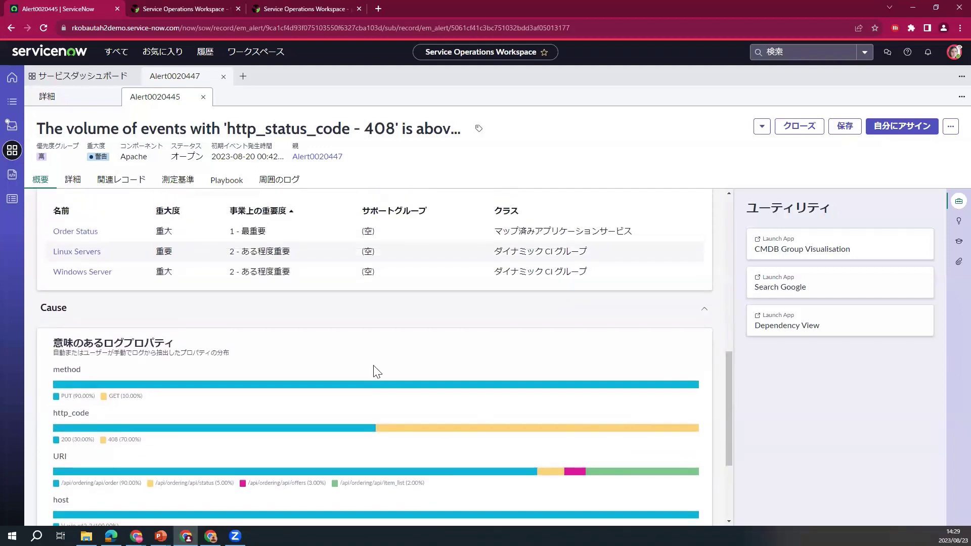
{"action": "left_click_drag", "start_coordinate": [730, 381], "coordinate": [728, 366]}
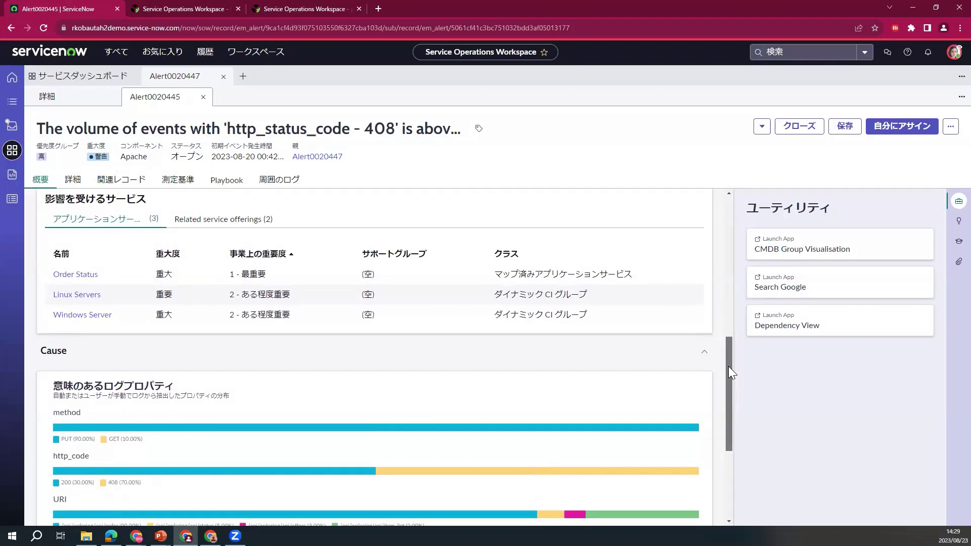
{"action": "left_click_drag", "start_coordinate": [728, 366], "coordinate": [728, 367]}
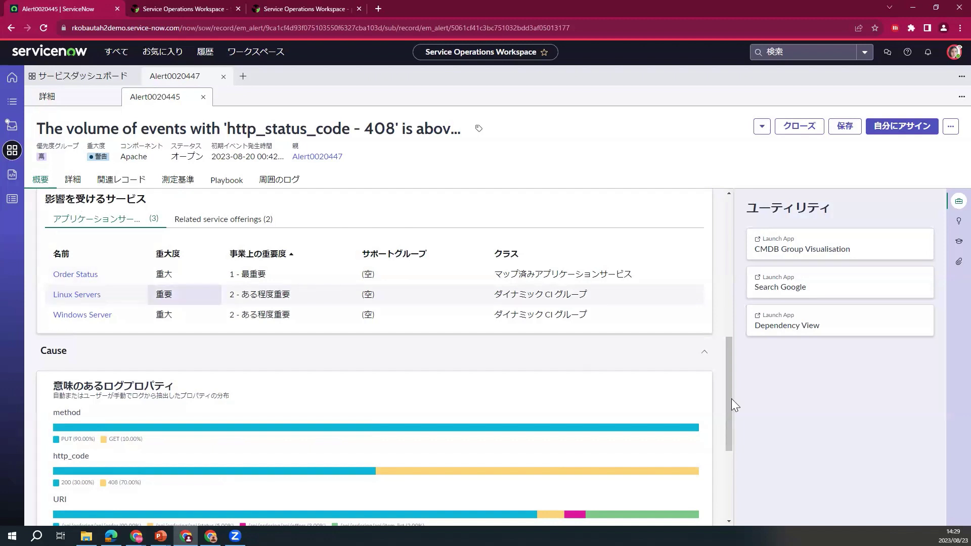
Examine the distribution of the meaningful log properties and the probable root cause changes for the alert.
{"action": "left_click_drag", "start_coordinate": [731, 399], "coordinate": [524, 391]}
{"action": "scroll", "coordinate": [731, 434], "scroll_direction": "down", "scroll_amount": 2}
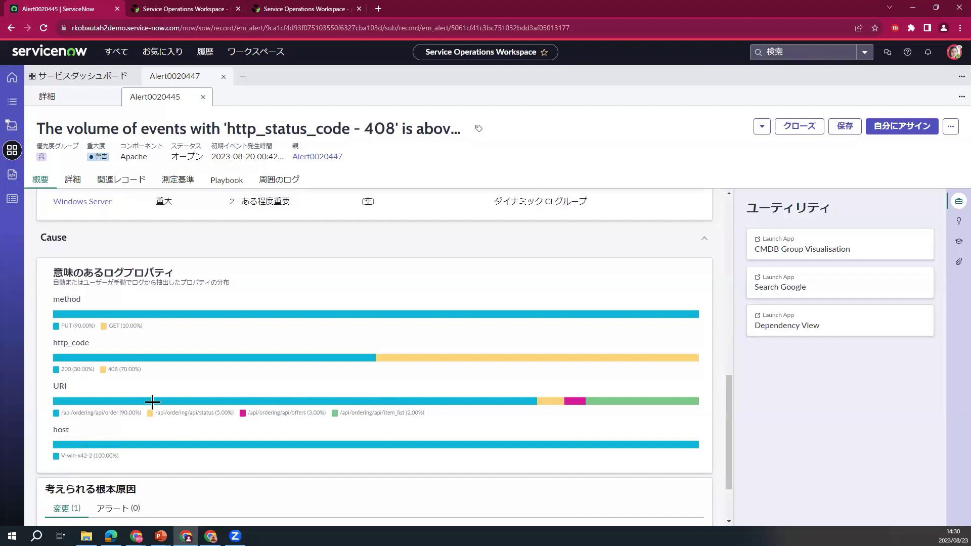
{"action": "mouse_move", "coordinate": [125, 360]}
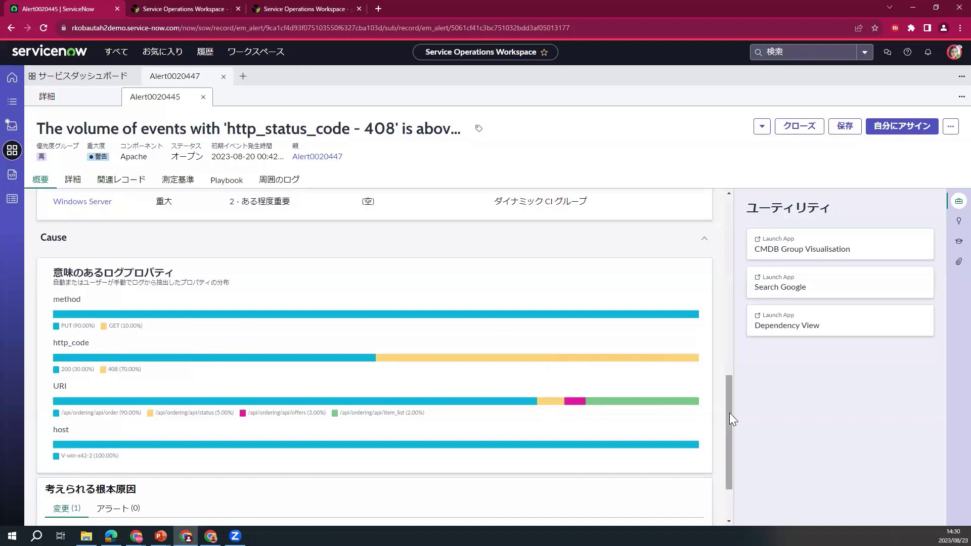
{"action": "scroll", "coordinate": [731, 423], "scroll_direction": "down", "scroll_amount": 1}
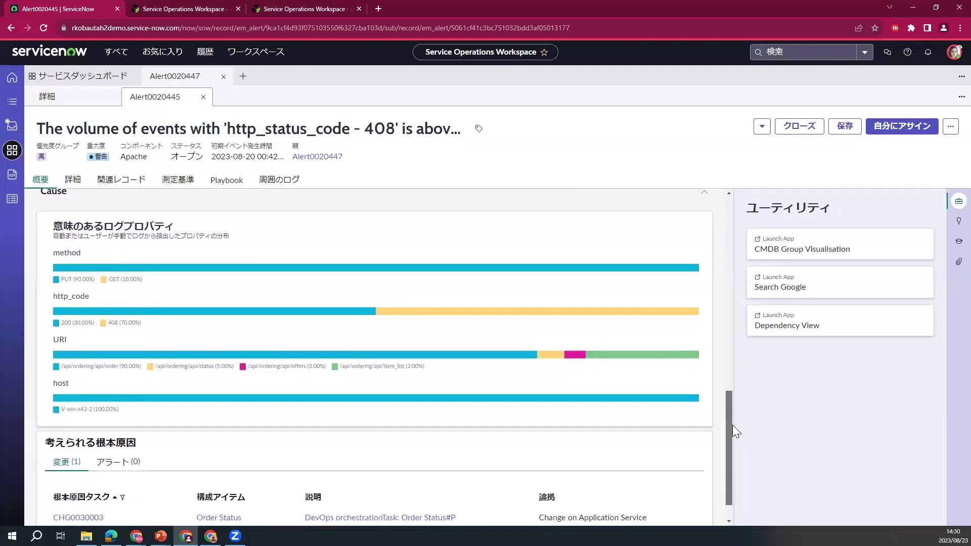
{"action": "scroll", "coordinate": [732, 424], "scroll_direction": "up", "scroll_amount": 1}
{"action": "scroll", "coordinate": [732, 420], "scroll_direction": "up", "scroll_amount": 1}
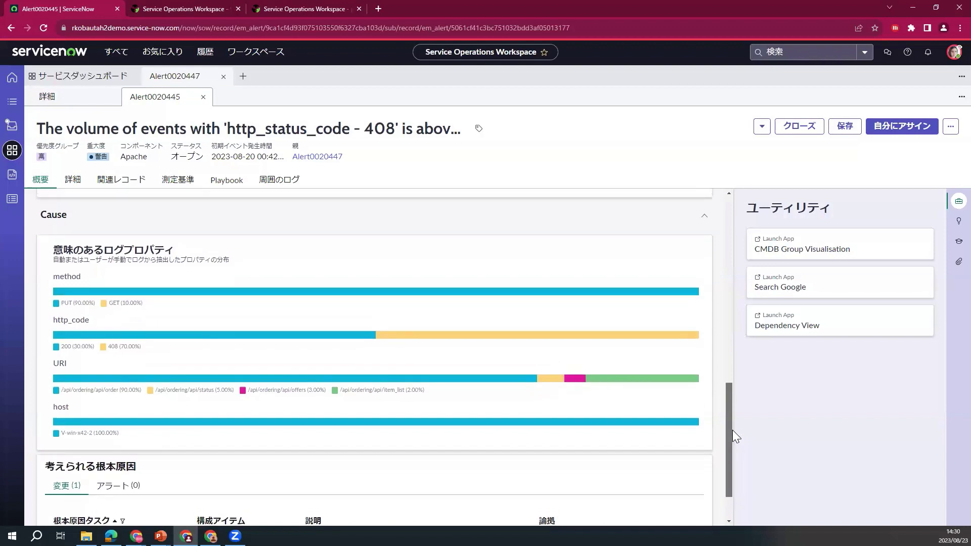
{"action": "scroll", "coordinate": [733, 435], "scroll_direction": "down", "scroll_amount": 2}
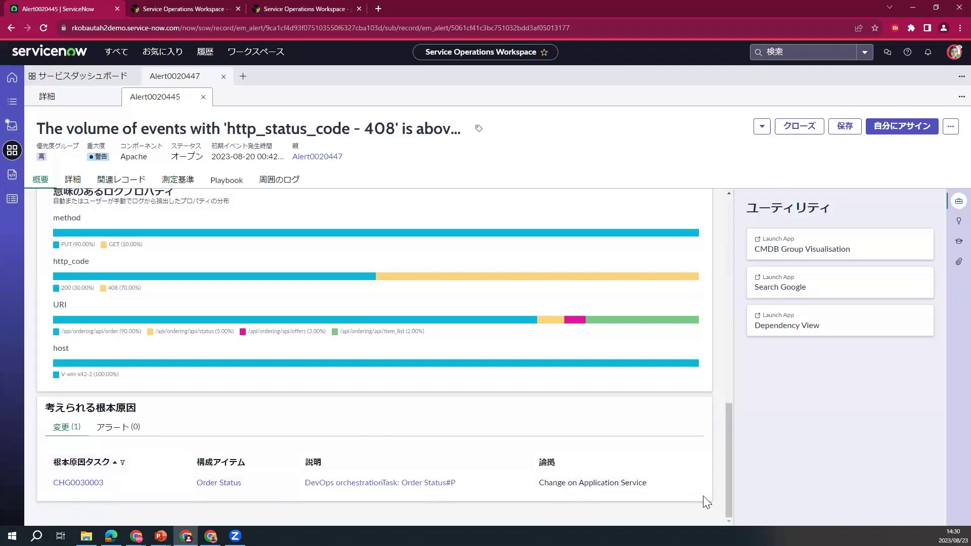
{"action": "scroll", "coordinate": [732, 455], "scroll_direction": "up", "scroll_amount": 1}
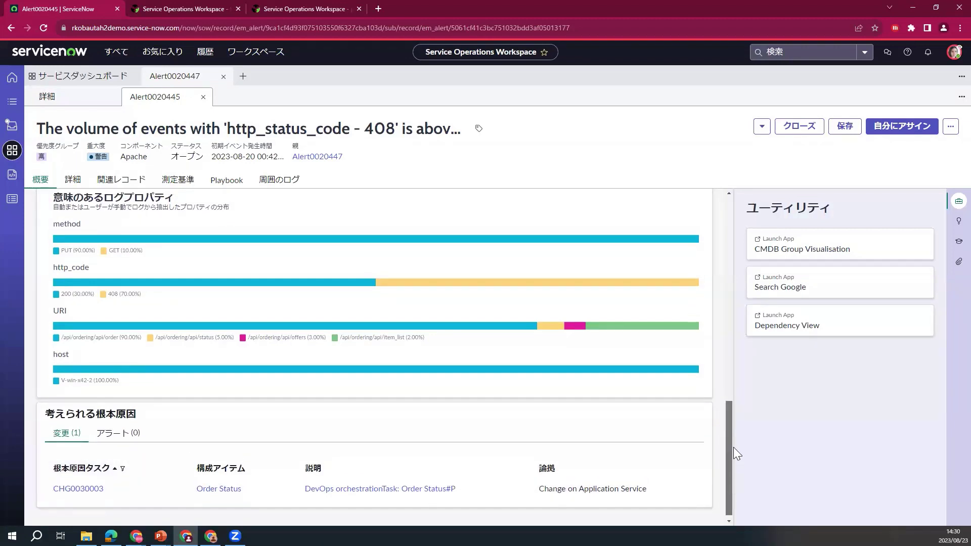
{"action": "left_click_drag", "start_coordinate": [733, 412], "coordinate": [717, 248]}
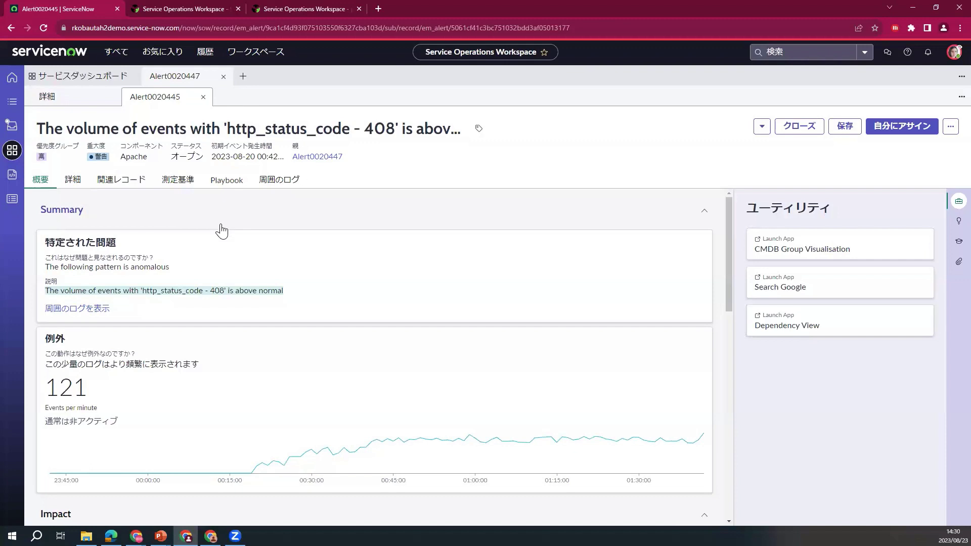
Review the alert's detail fields (詳細) and the impacted services among its related records (関連レコード).
{"action": "left_click", "coordinate": [73, 181]}
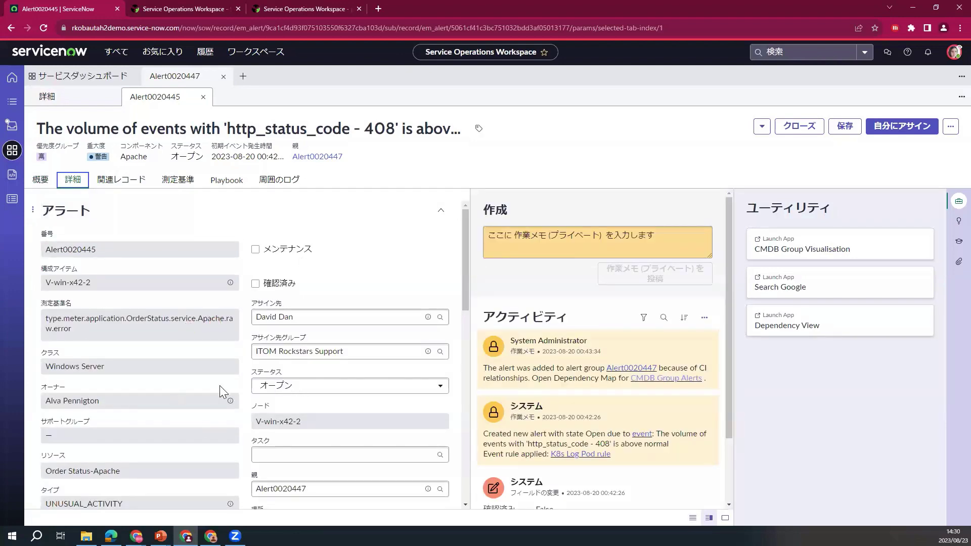
{"action": "scroll", "coordinate": [220, 386], "scroll_direction": "down", "scroll_amount": 10}
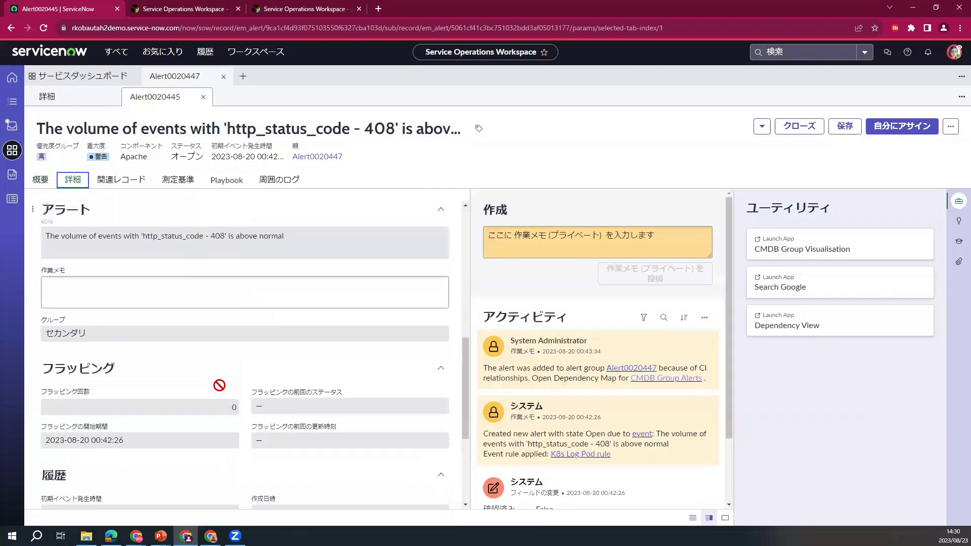
{"action": "scroll", "coordinate": [219, 385], "scroll_direction": "down", "scroll_amount": 3}
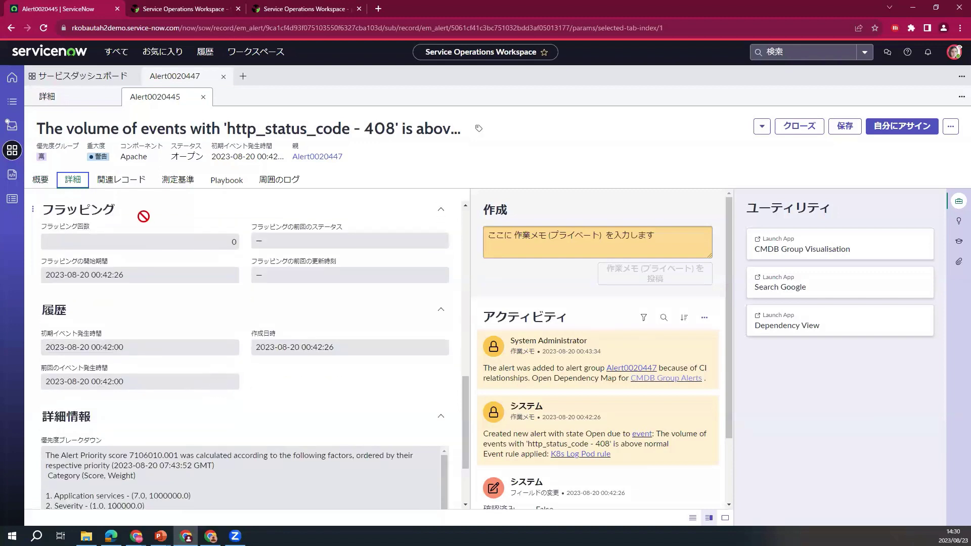
{"action": "left_click", "coordinate": [121, 180]}
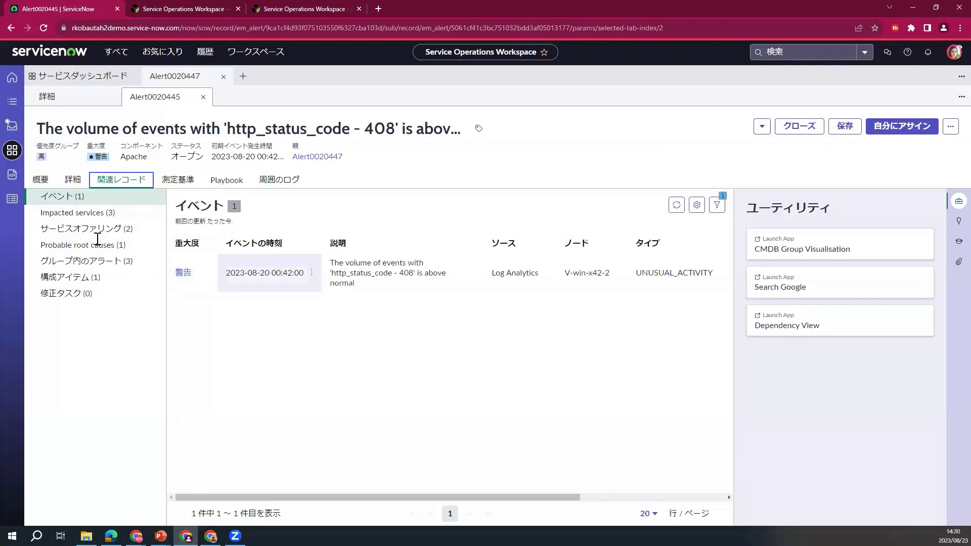
{"action": "left_click", "coordinate": [92, 212]}
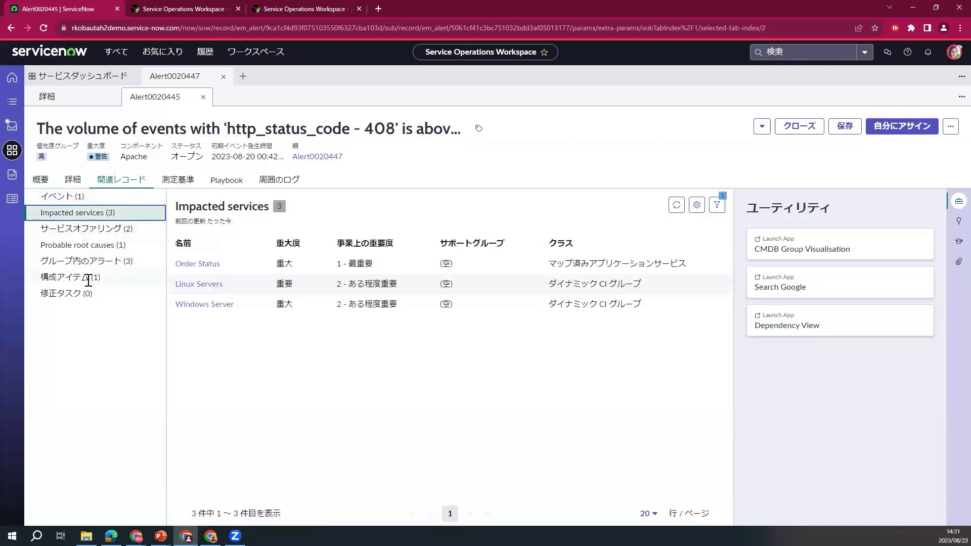
Inspect the disk, CPU and memory metric charts (測定基準) for the alert's configuration item V-win-x42-2.
{"action": "left_click", "coordinate": [176, 185]}
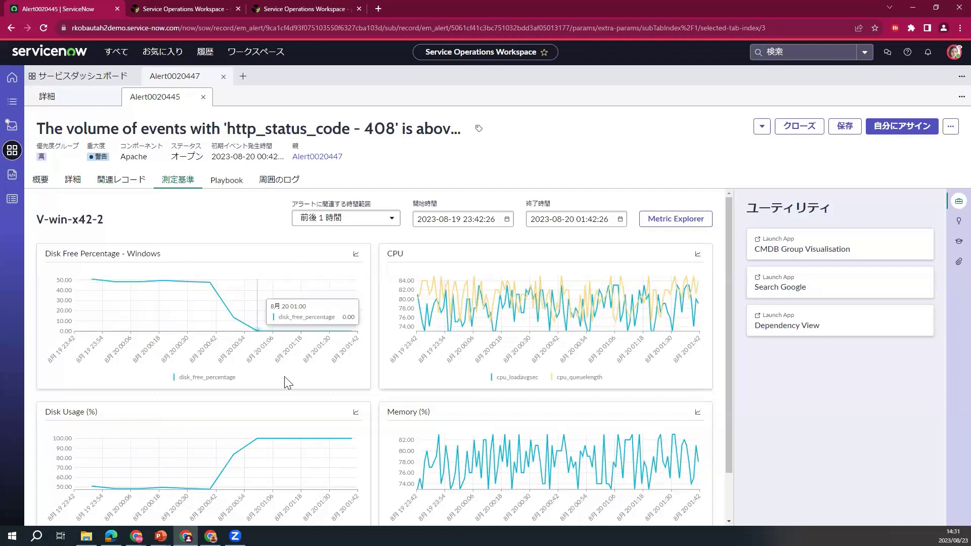
{"action": "scroll", "coordinate": [287, 393], "scroll_direction": "down", "scroll_amount": 1}
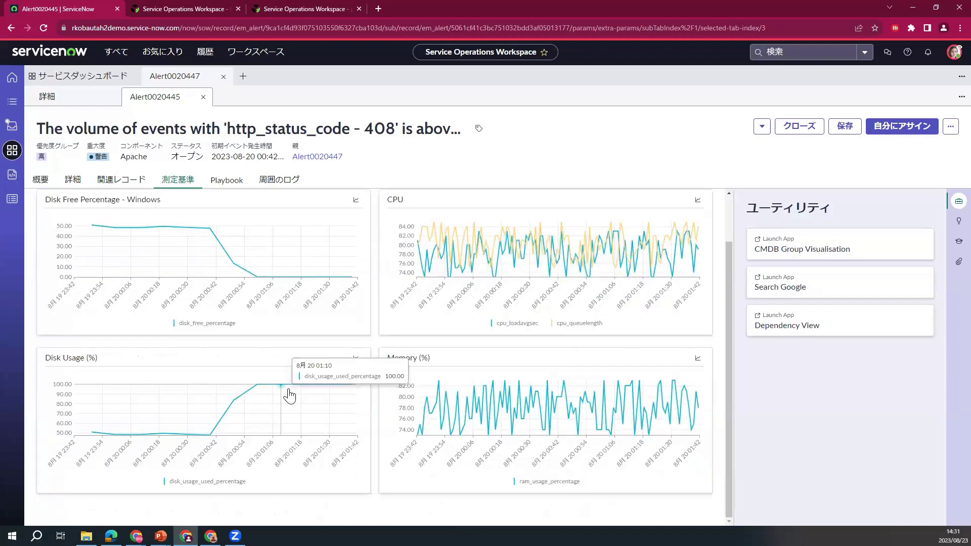
{"action": "scroll", "coordinate": [258, 224], "scroll_direction": "up", "scroll_amount": 1}
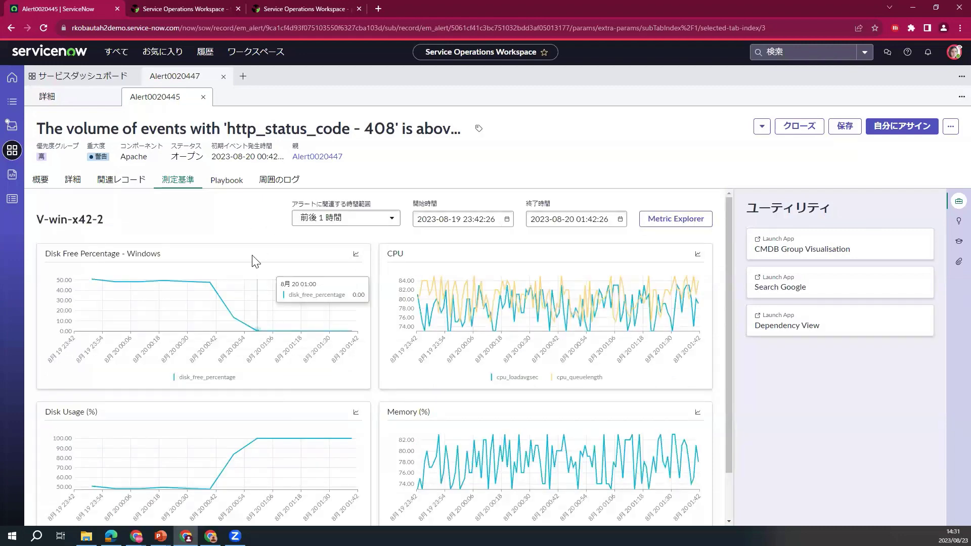
Mark the "Determine User Impact" and "Notify the business" stages of the alert's playbook as complete.
{"action": "left_click", "coordinate": [230, 182]}
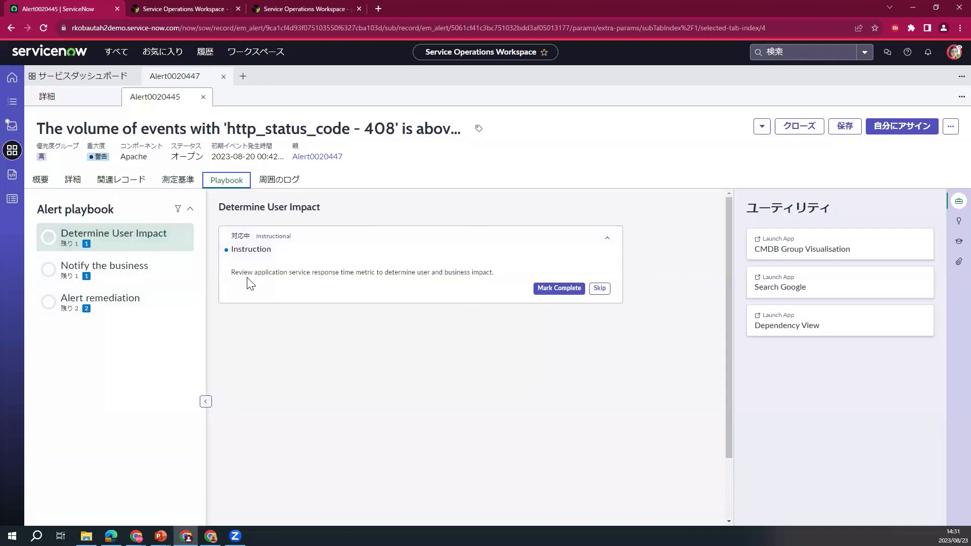
{"action": "left_click", "coordinate": [563, 292]}
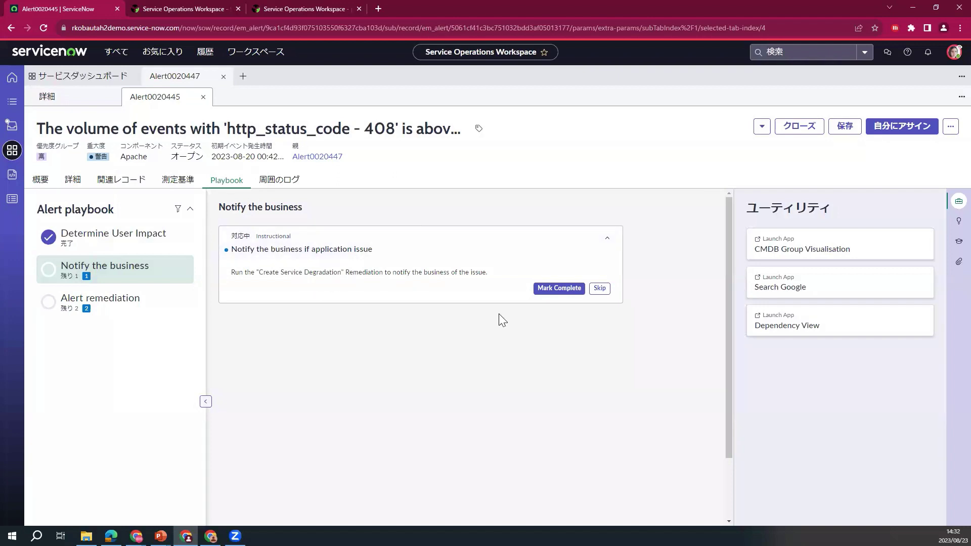
{"action": "left_click", "coordinate": [564, 292]}
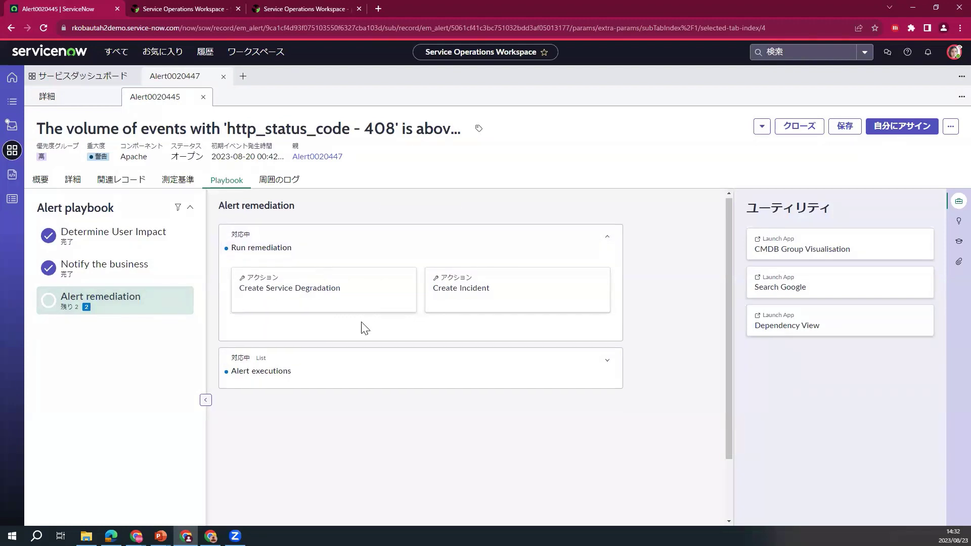
Run the "Create Service Degradation" and "Create Incident" actions in the playbook's Alert remediation stage.
{"action": "scroll", "coordinate": [362, 327], "scroll_direction": "down", "scroll_amount": 1}
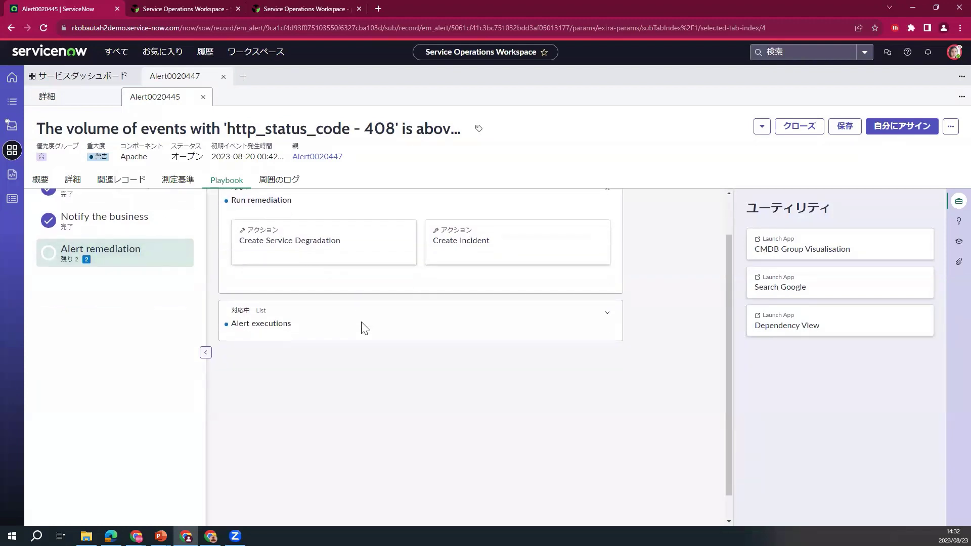
{"action": "scroll", "coordinate": [364, 320], "scroll_direction": "up", "scroll_amount": 1}
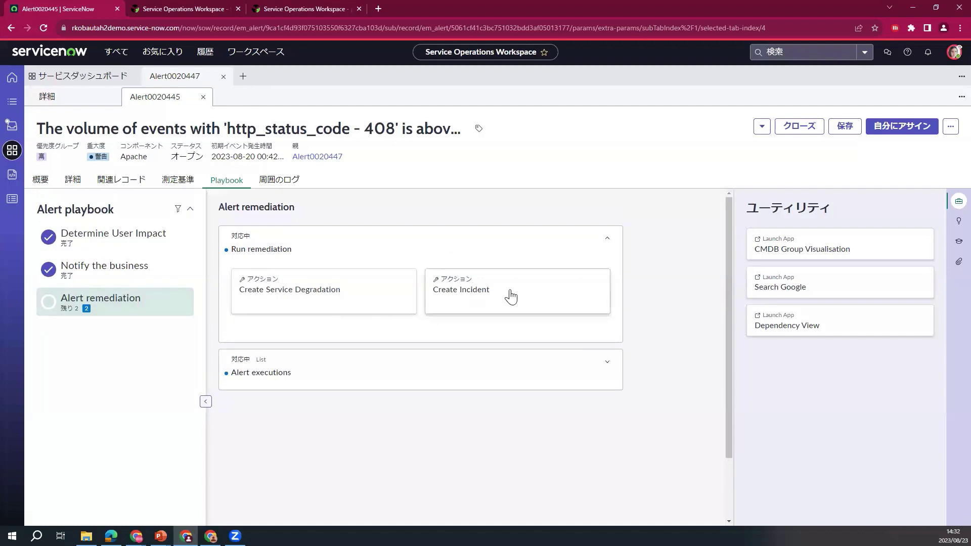
{"action": "left_click", "coordinate": [309, 300]}
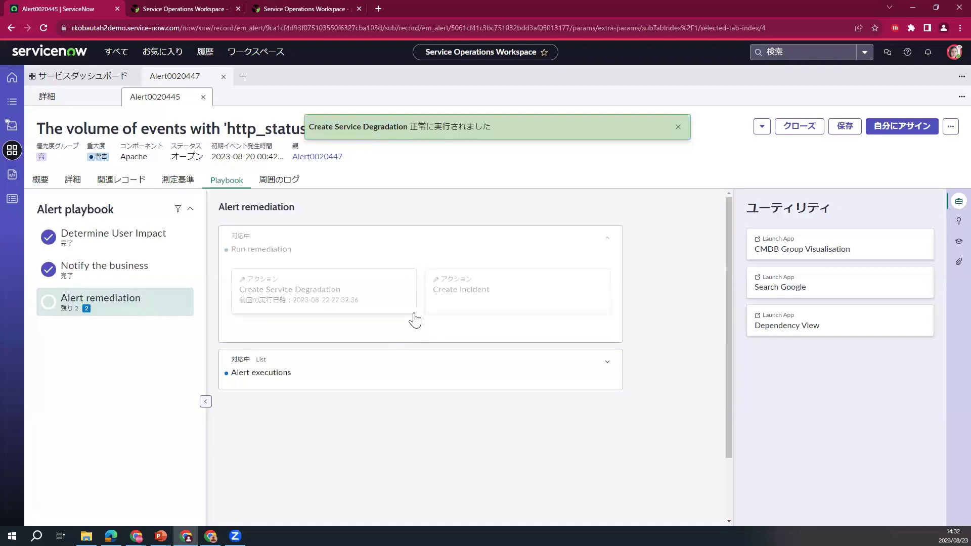
{"action": "left_click", "coordinate": [467, 298]}
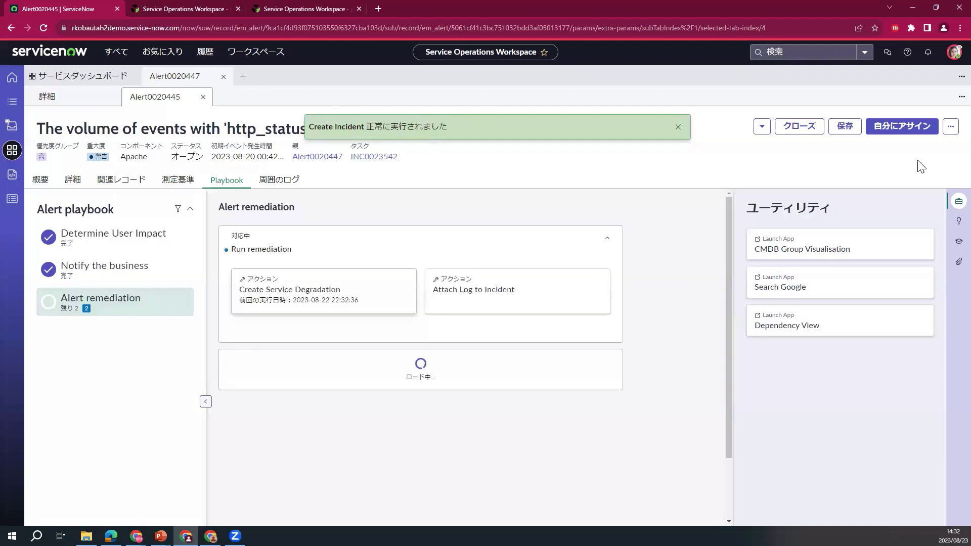
Check the alert's additional actions and review its recommendations for similar alerts and incidents on the same and related CIs.
{"action": "left_click", "coordinate": [951, 130]}
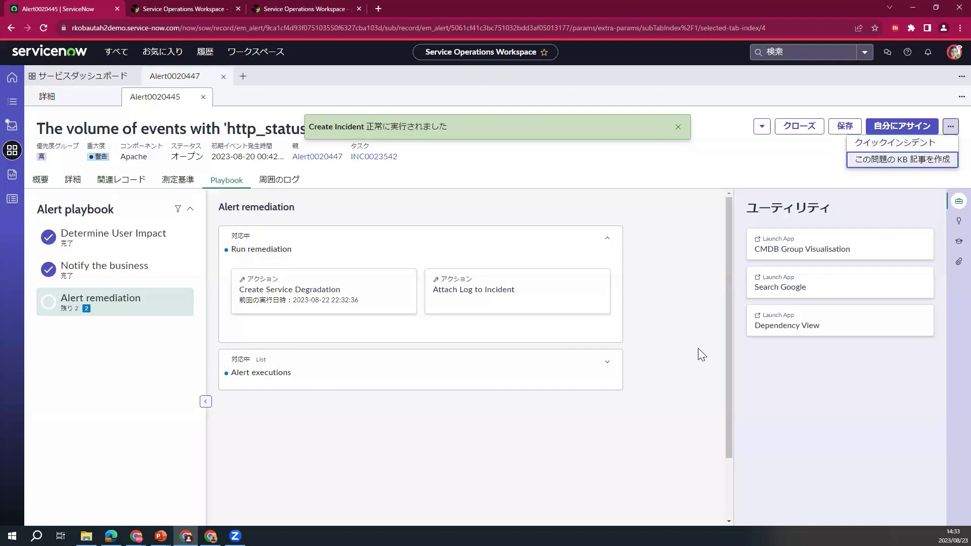
{"action": "left_click", "coordinate": [959, 221]}
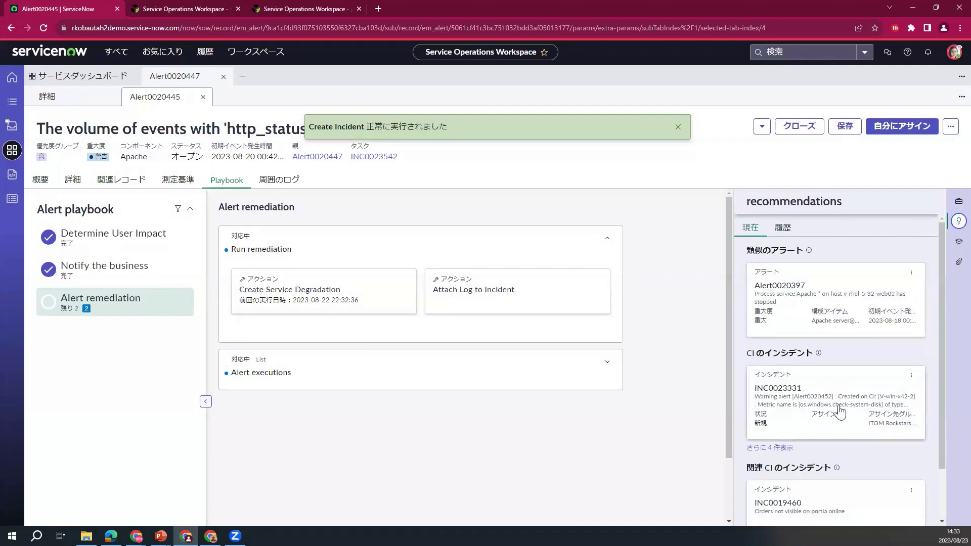
{"action": "scroll", "coordinate": [839, 410], "scroll_direction": "down", "scroll_amount": 1}
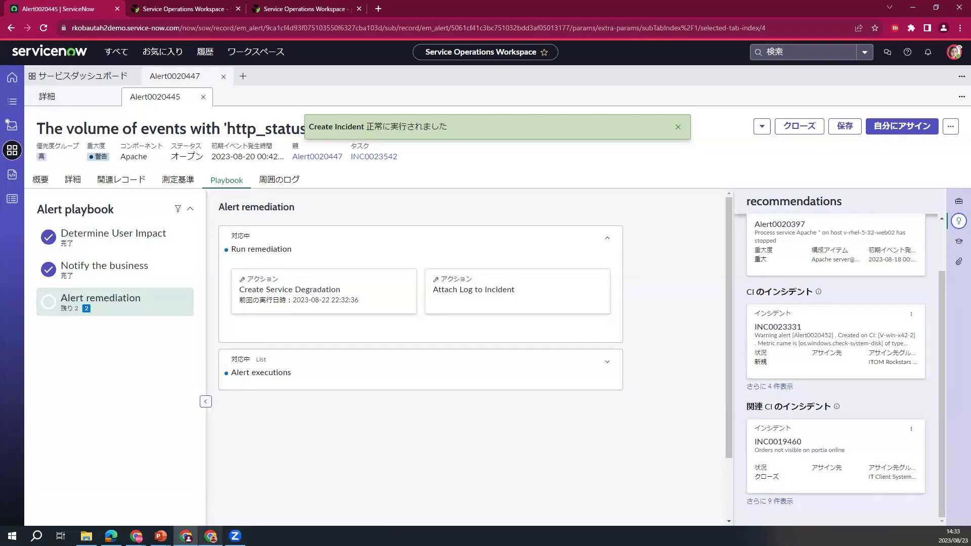
Switch to the Employee Center and review the "Service Interruption - Order Status" announcement and its System Status page.
{"action": "mouse_move", "coordinate": [185, 536]}
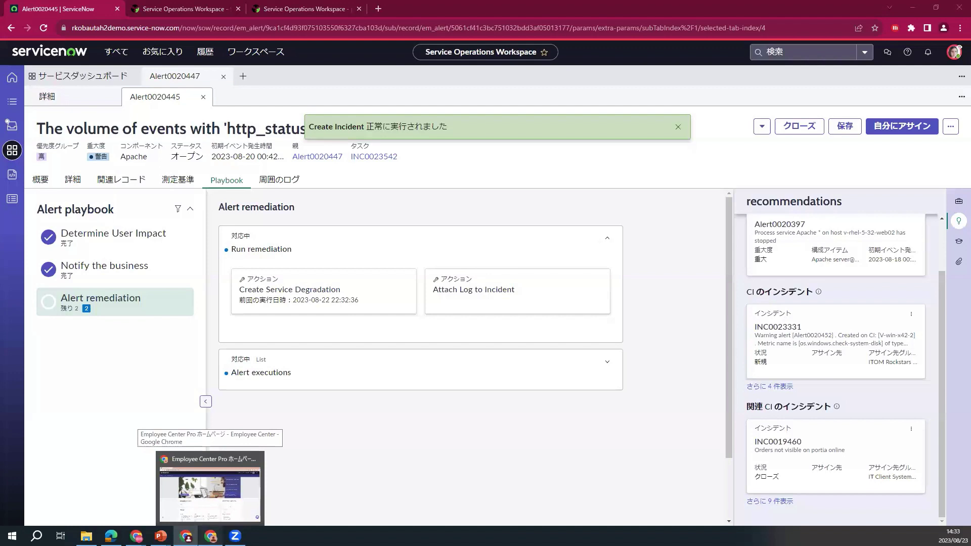
{"action": "mouse_move", "coordinate": [185, 536]}
{"action": "left_mouse_down"}
{"action": "mouse_move", "coordinate": [167, 536]}
{"action": "mouse_move", "coordinate": [196, 536]}
{"action": "mouse_move", "coordinate": [186, 536]}
{"action": "left_mouse_up"}
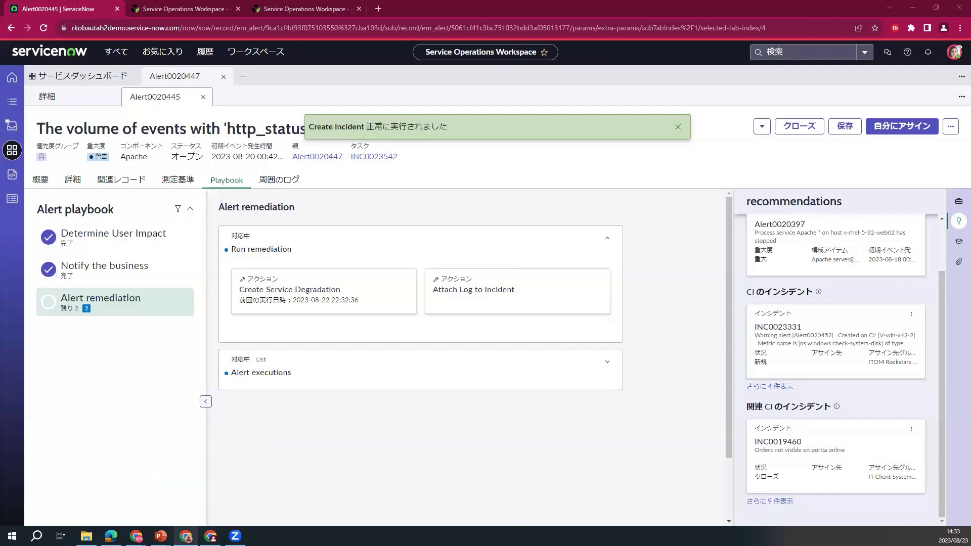
{"action": "key", "text": "alt+Tab"}
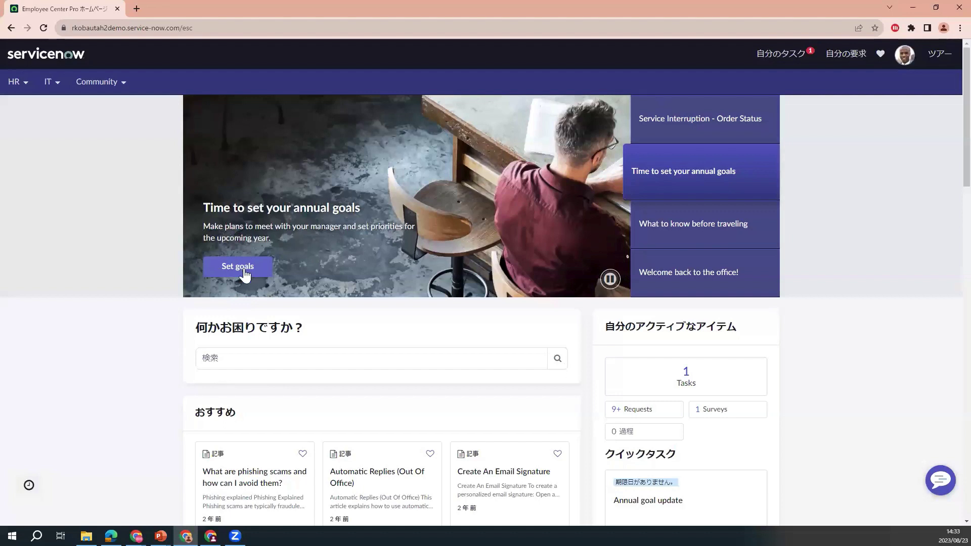
{"action": "left_click", "coordinate": [709, 128]}
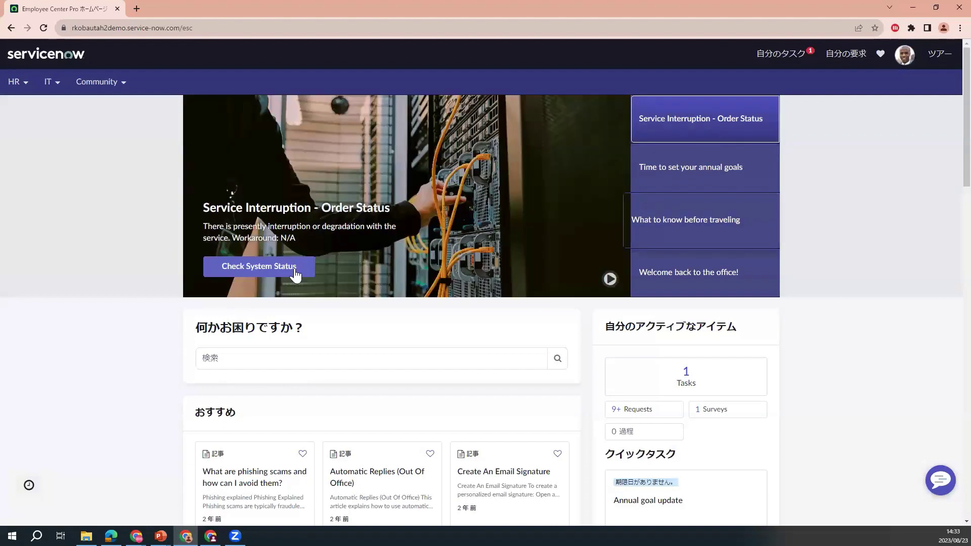
{"action": "left_click", "coordinate": [260, 276]}
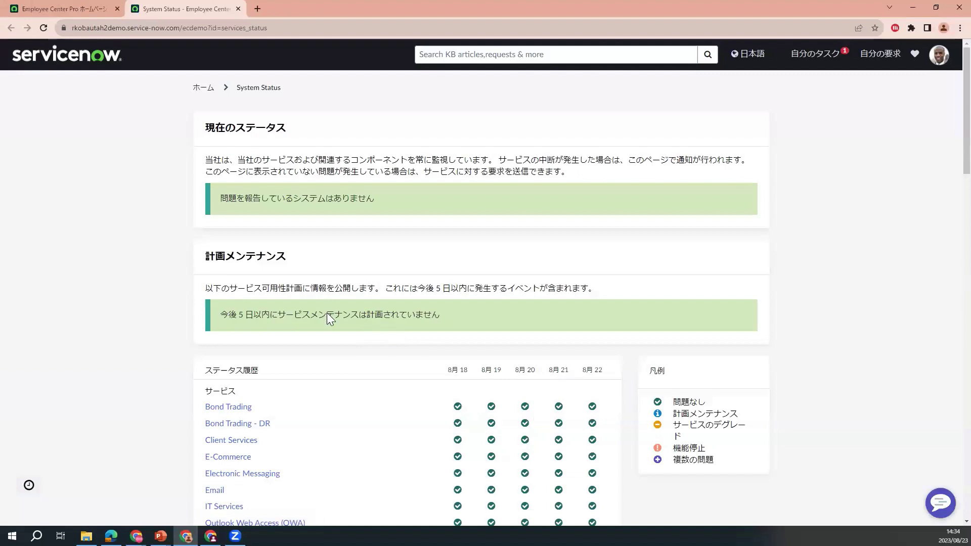
{"action": "scroll", "coordinate": [326, 319], "scroll_direction": "down", "scroll_amount": 3}
{"action": "scroll", "coordinate": [89, 45], "scroll_direction": "down", "scroll_amount": 1}
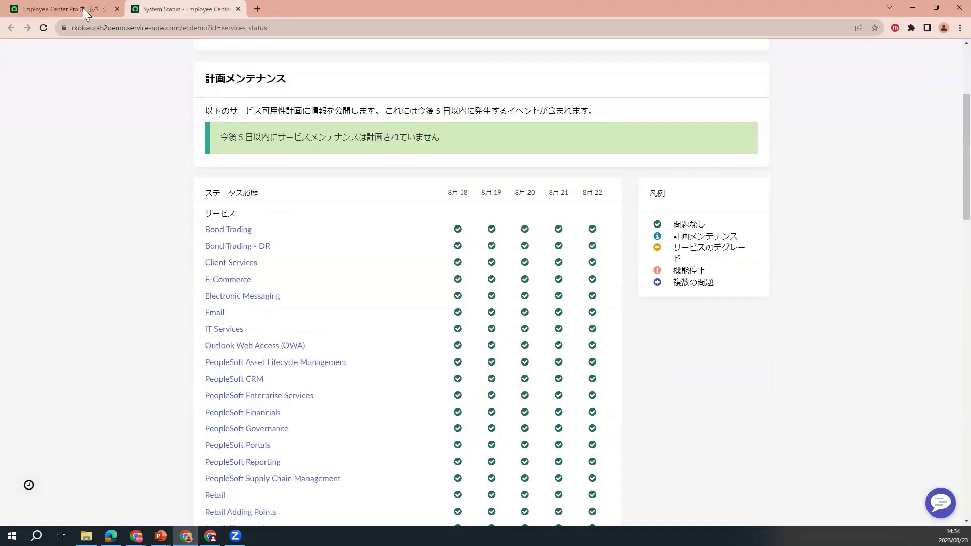
{"action": "left_click", "coordinate": [85, 9]}
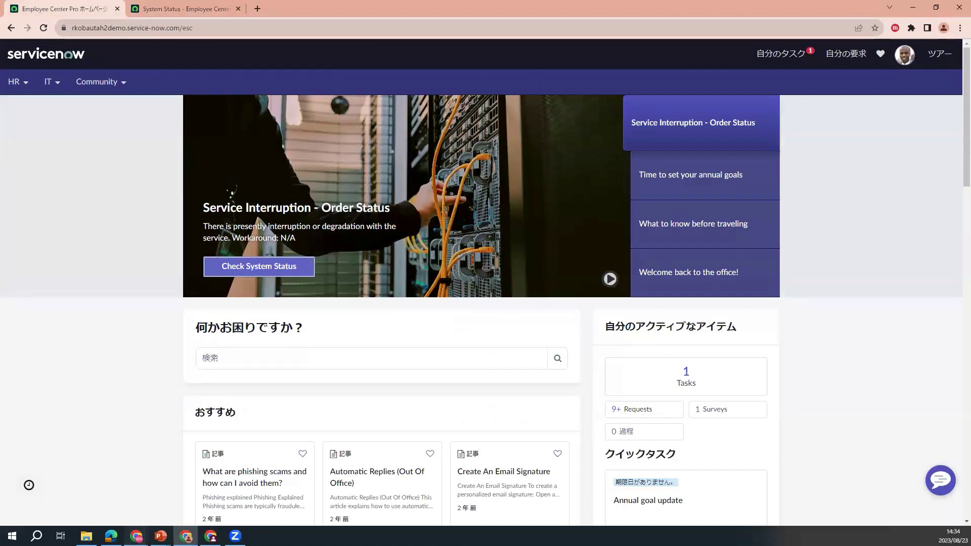
Switch to the analyst's Service Operations Workspace home and review the on-call shift notice, overview (概要) charts and assigned incident cards.
{"action": "mouse_move", "coordinate": [136, 536]}
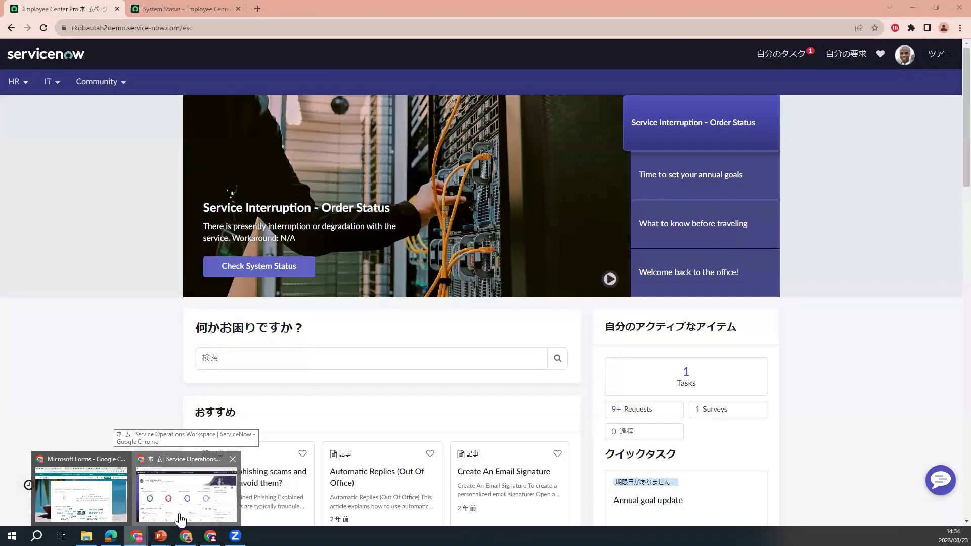
{"action": "left_click", "coordinate": [180, 519]}
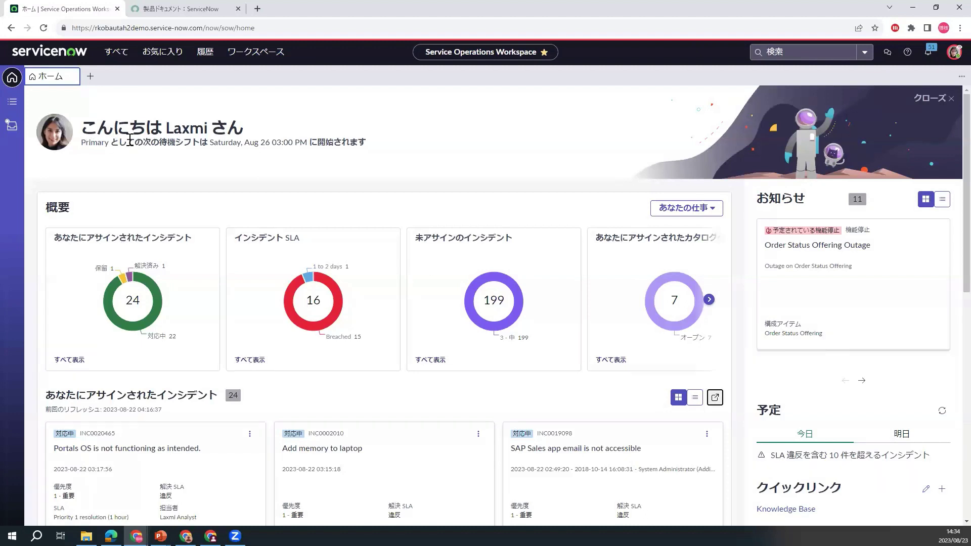
{"action": "left_click_drag", "start_coordinate": [130, 140], "coordinate": [369, 149]}
{"action": "left_click", "coordinate": [371, 171]}
{"action": "scroll", "coordinate": [228, 377], "scroll_direction": "down", "scroll_amount": 2}
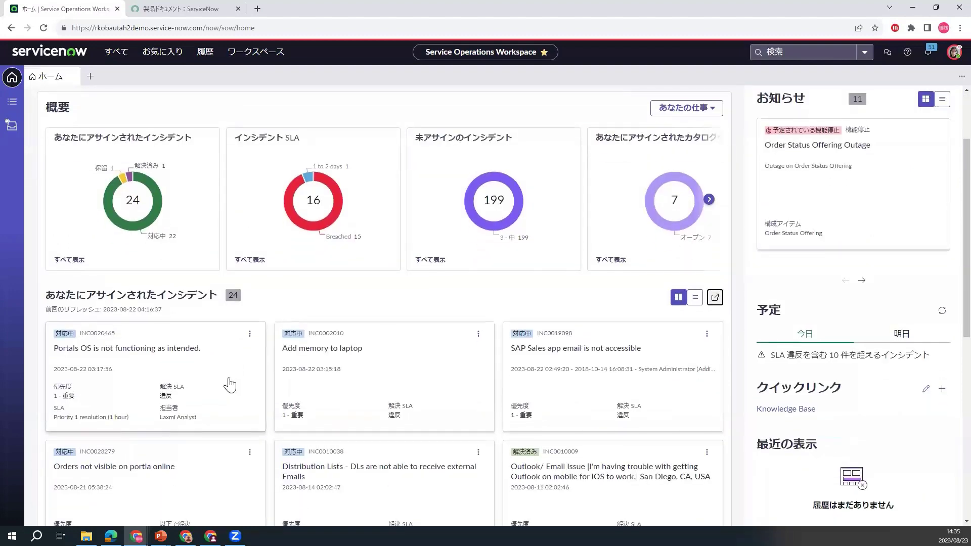
{"action": "scroll", "coordinate": [230, 384], "scroll_direction": "up", "scroll_amount": 1}
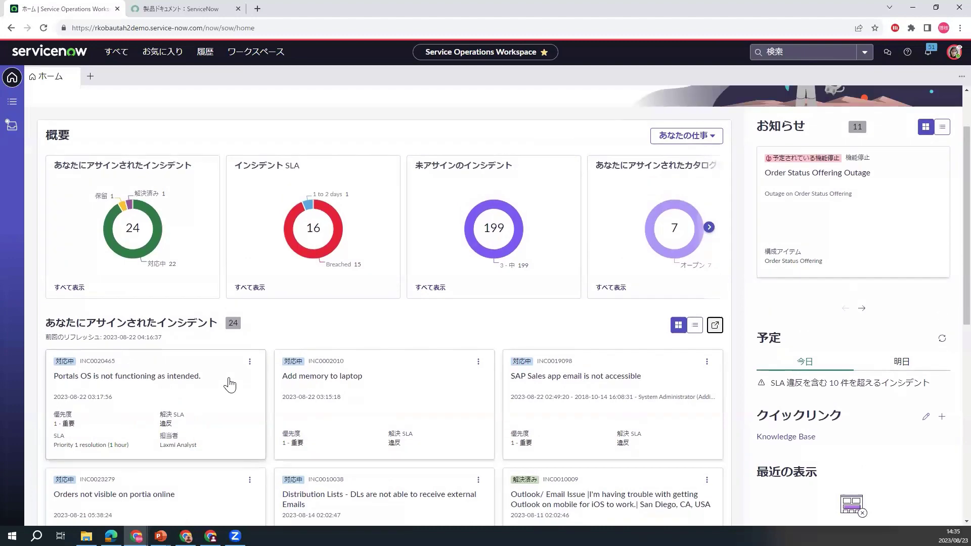
{"action": "scroll", "coordinate": [230, 384], "scroll_direction": "down", "scroll_amount": 2}
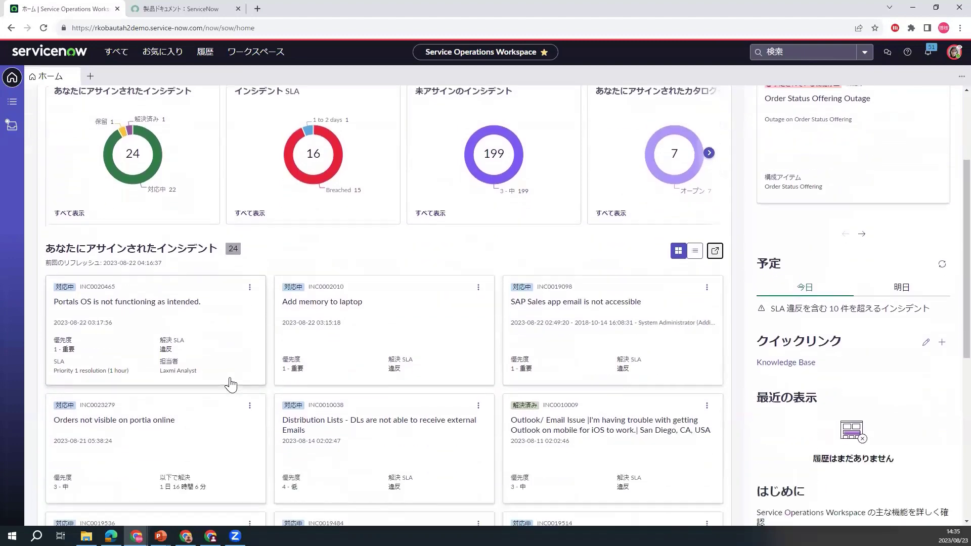
{"action": "scroll", "coordinate": [230, 384], "scroll_direction": "up", "scroll_amount": 2}
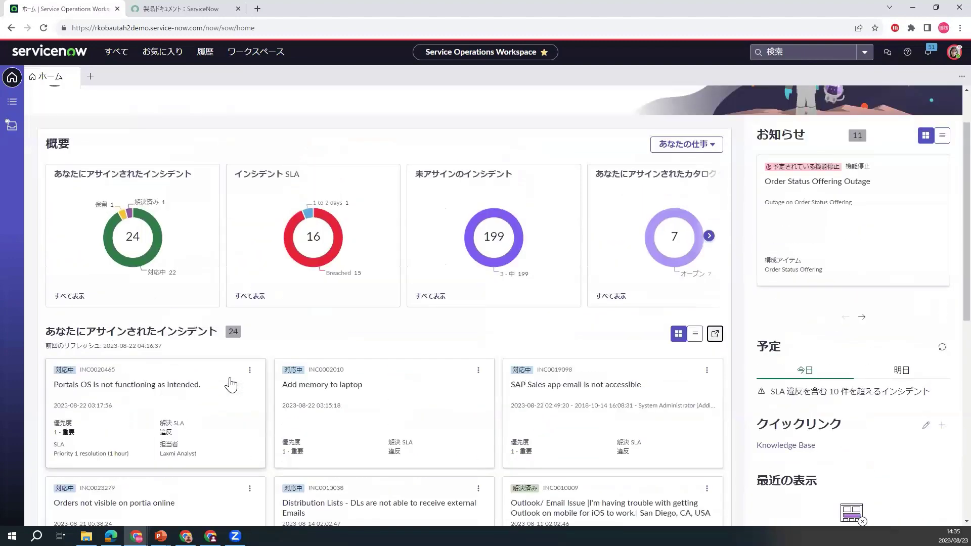
{"action": "scroll", "coordinate": [710, 306], "scroll_direction": "up", "scroll_amount": 1}
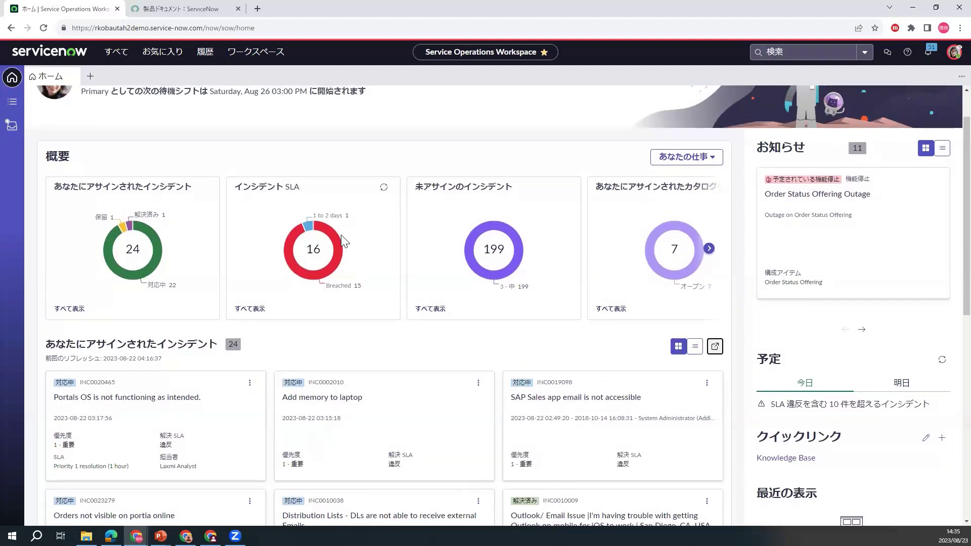
Filter the incidents to the Breached segment of the インシデント SLA chart, show them in list view and review the entries.
{"action": "mouse_move", "coordinate": [337, 273]}
{"action": "mouse_move", "coordinate": [324, 253]}
{"action": "mouse_move", "coordinate": [483, 277]}
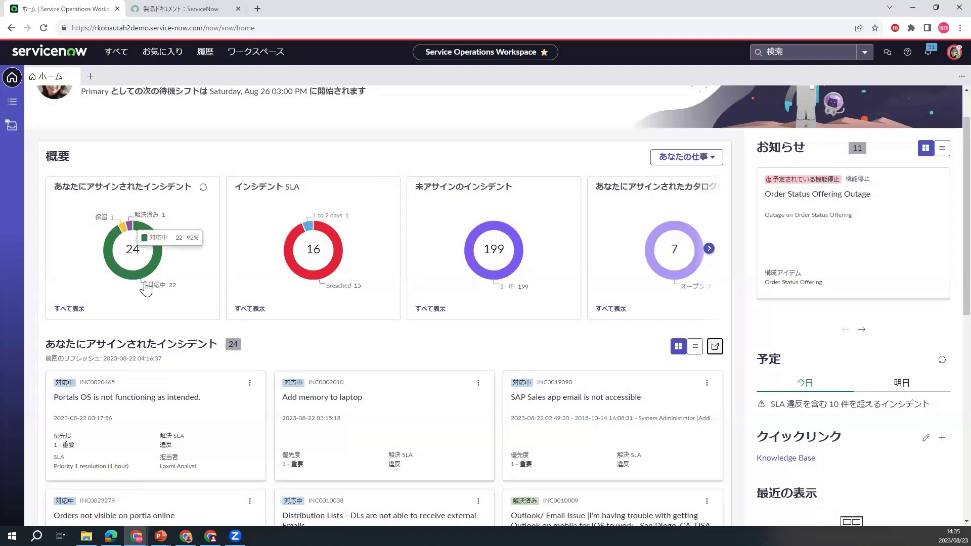
{"action": "mouse_move", "coordinate": [146, 277]}
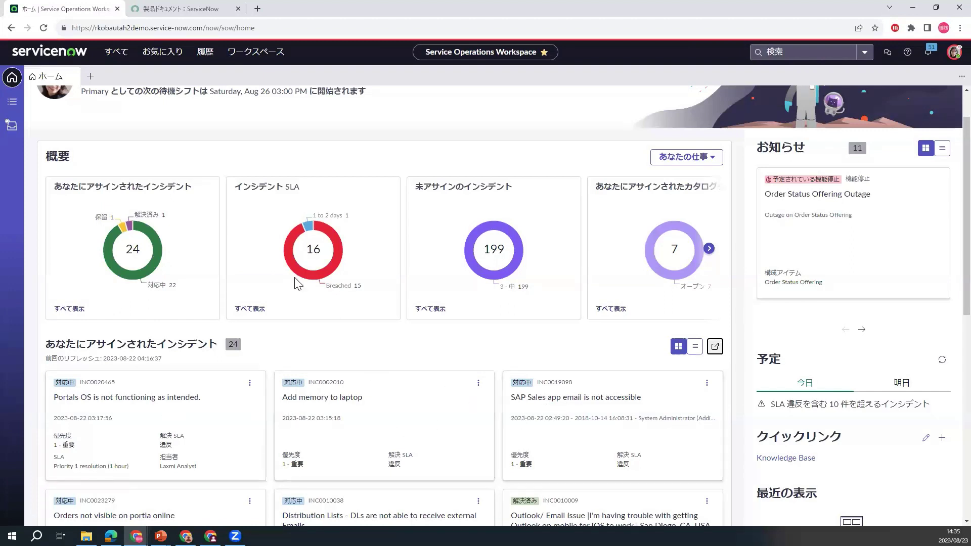
{"action": "mouse_move", "coordinate": [290, 264]}
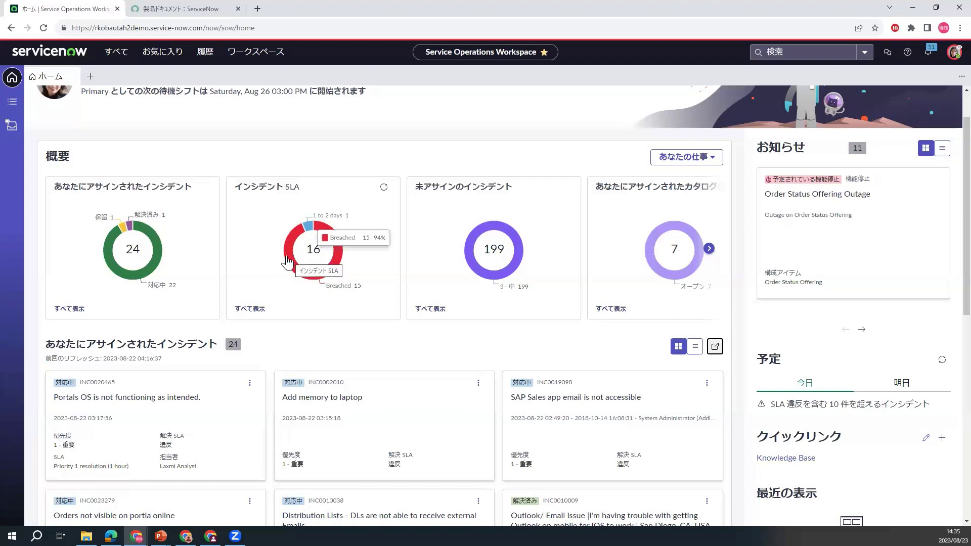
{"action": "left_click", "coordinate": [287, 262]}
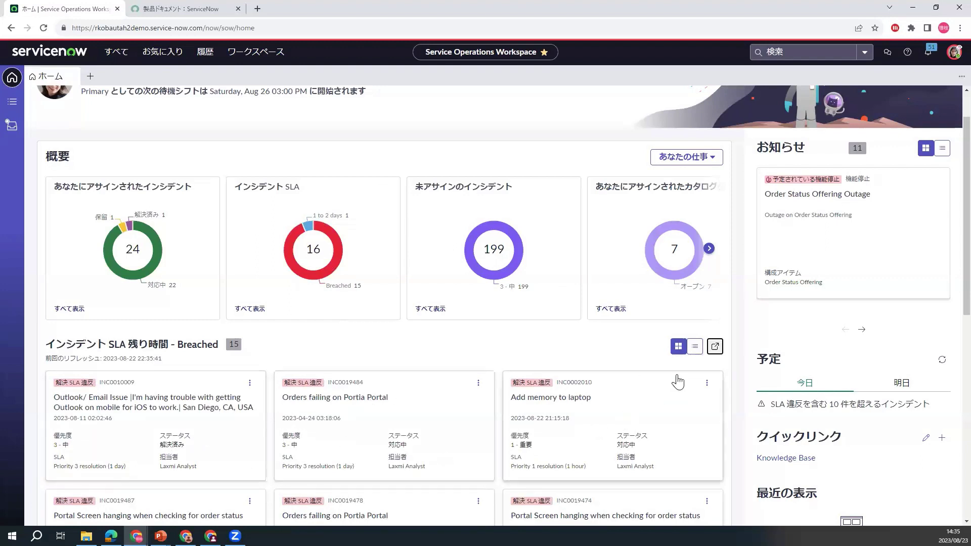
{"action": "left_click", "coordinate": [695, 348]}
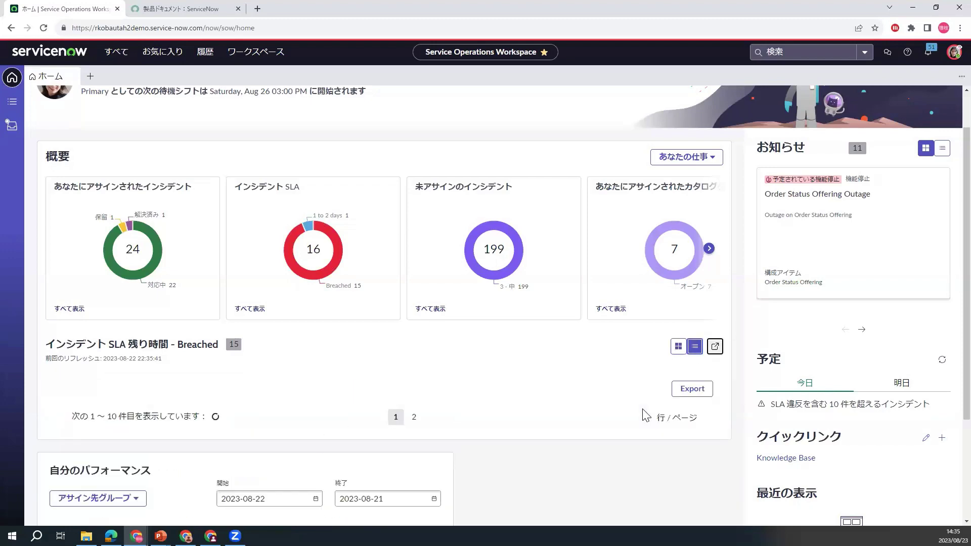
{"action": "scroll", "coordinate": [642, 409], "scroll_direction": "down", "scroll_amount": 1}
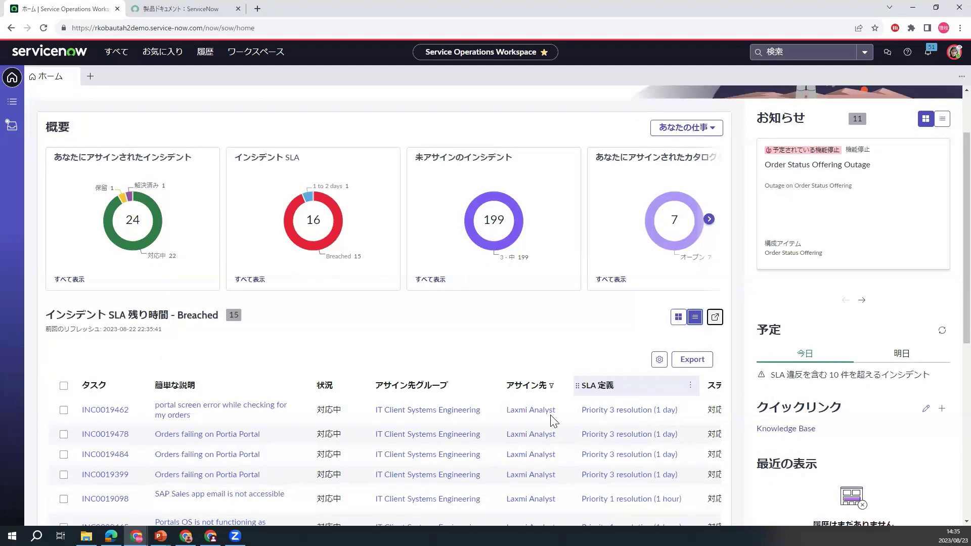
{"action": "scroll", "coordinate": [535, 415], "scroll_direction": "down", "scroll_amount": 2}
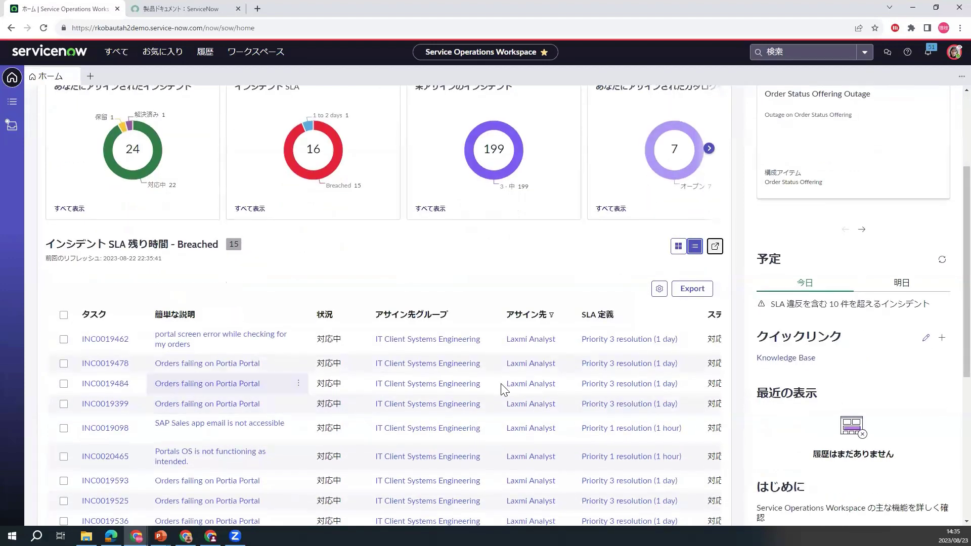
{"action": "scroll", "coordinate": [697, 400], "scroll_direction": "up", "scroll_amount": 4}
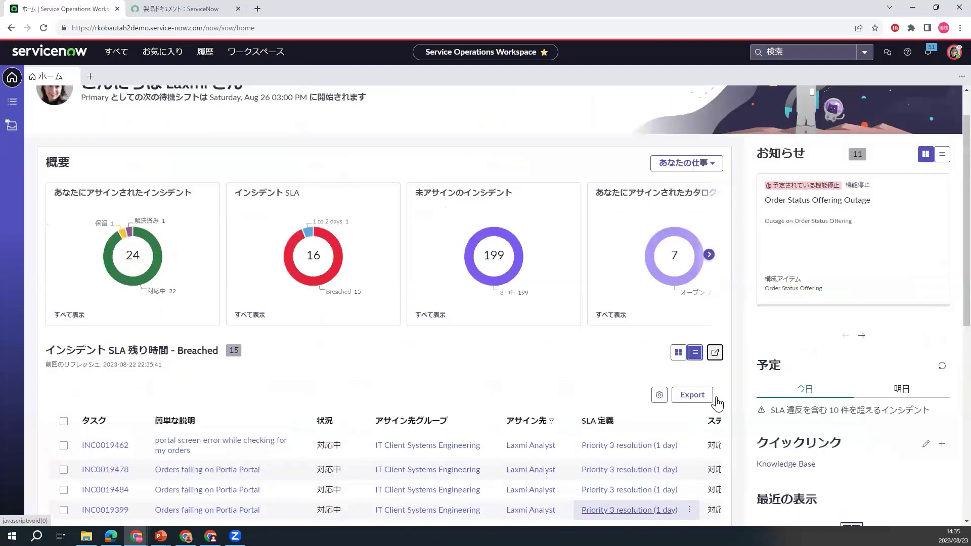
{"action": "scroll", "coordinate": [702, 430], "scroll_direction": "down", "scroll_amount": 3}
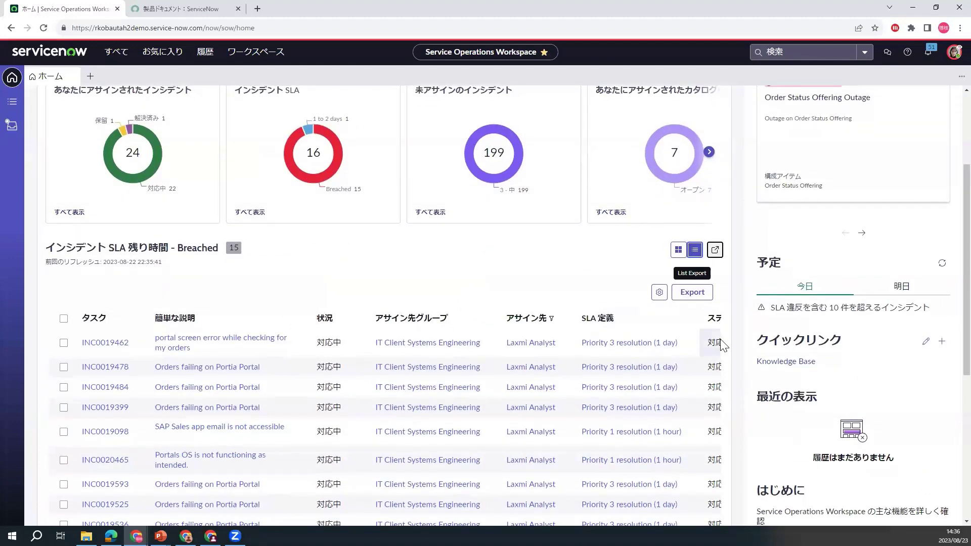
{"action": "scroll", "coordinate": [722, 329], "scroll_direction": "up", "scroll_amount": 3}
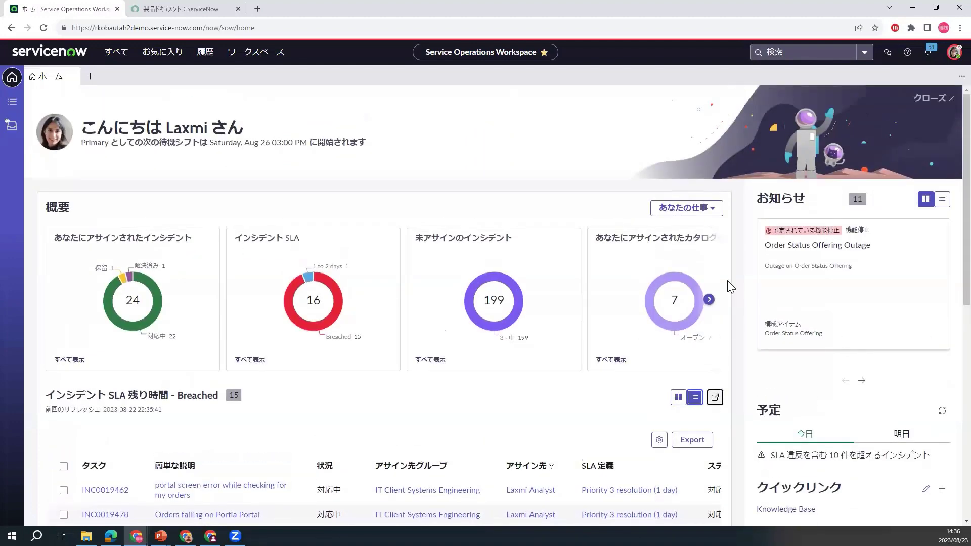
Change the overview (概要) scope to the team's work (あなたのチームの作業) and look over the updated charts.
{"action": "left_click", "coordinate": [712, 212]}
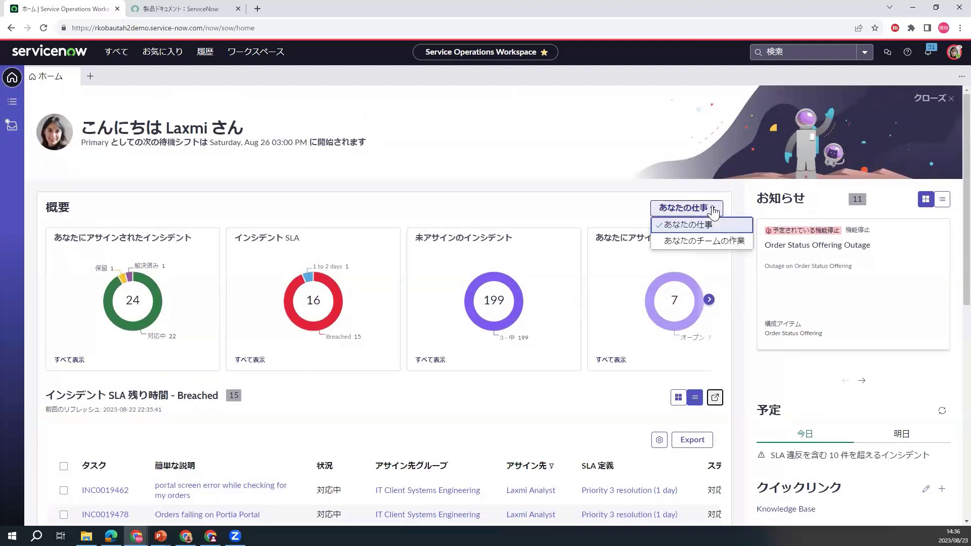
{"action": "left_click", "coordinate": [715, 241]}
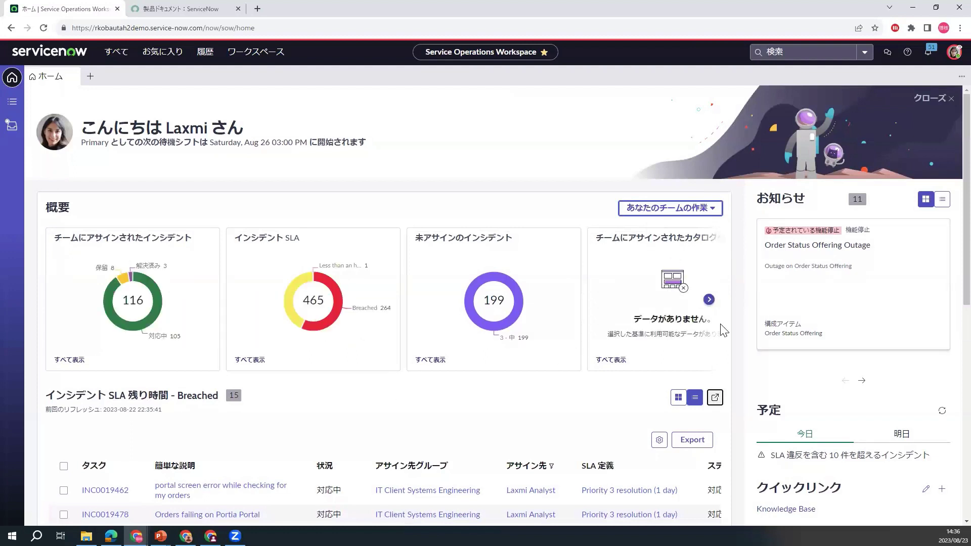
{"action": "scroll", "coordinate": [723, 342], "scroll_direction": "down", "scroll_amount": 3}
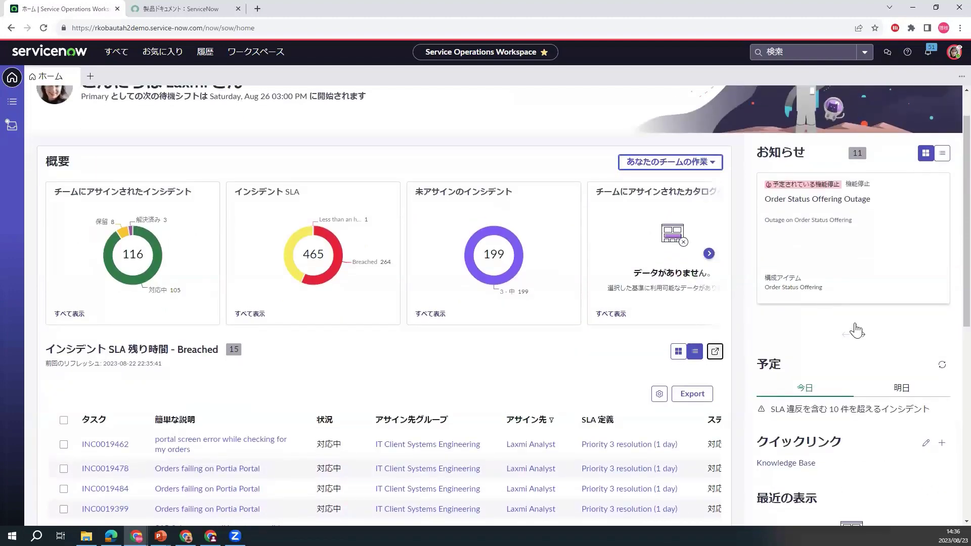
{"action": "scroll", "coordinate": [859, 333], "scroll_direction": "up", "scroll_amount": 2}
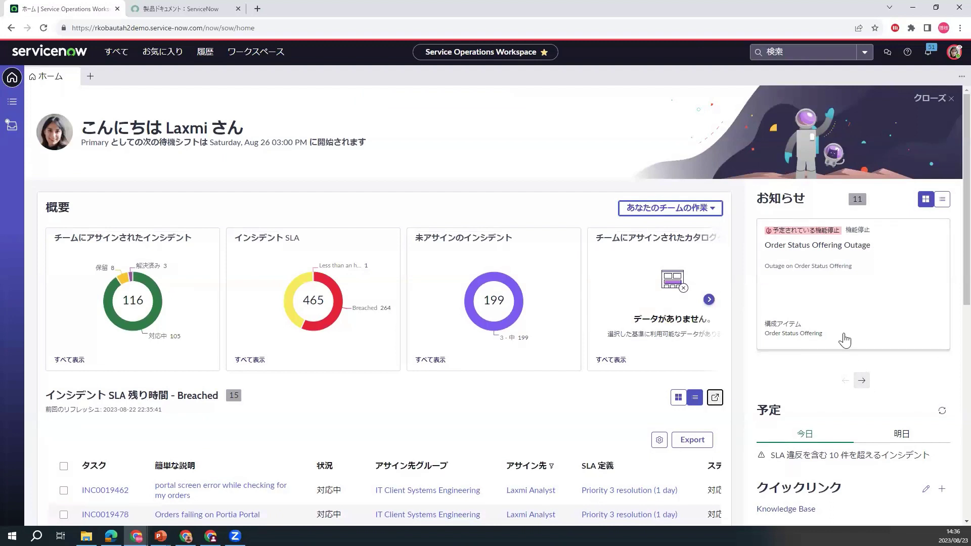
Page through the outage cards in the お知らせ announcements and show the announcements as a list.
{"action": "left_click", "coordinate": [862, 380]}
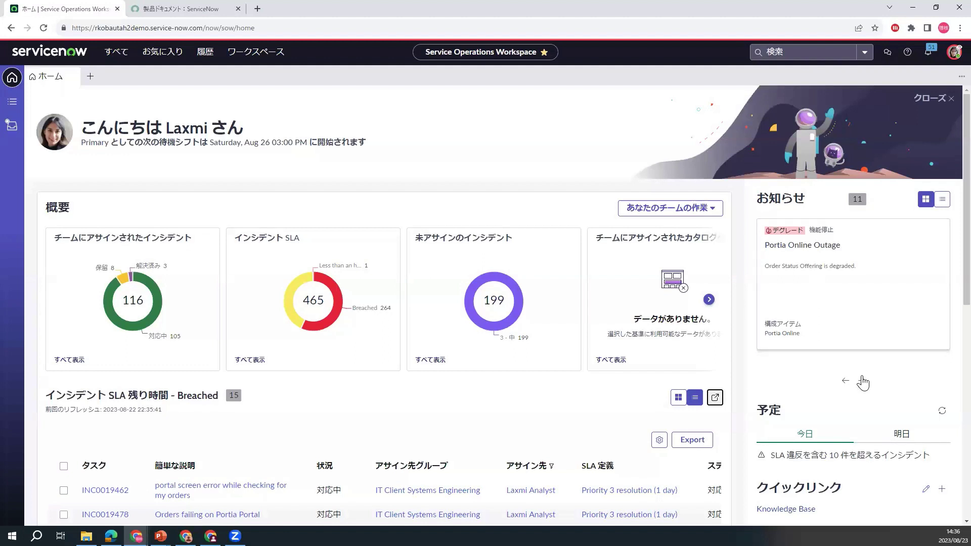
{"action": "left_click", "coordinate": [862, 383]}
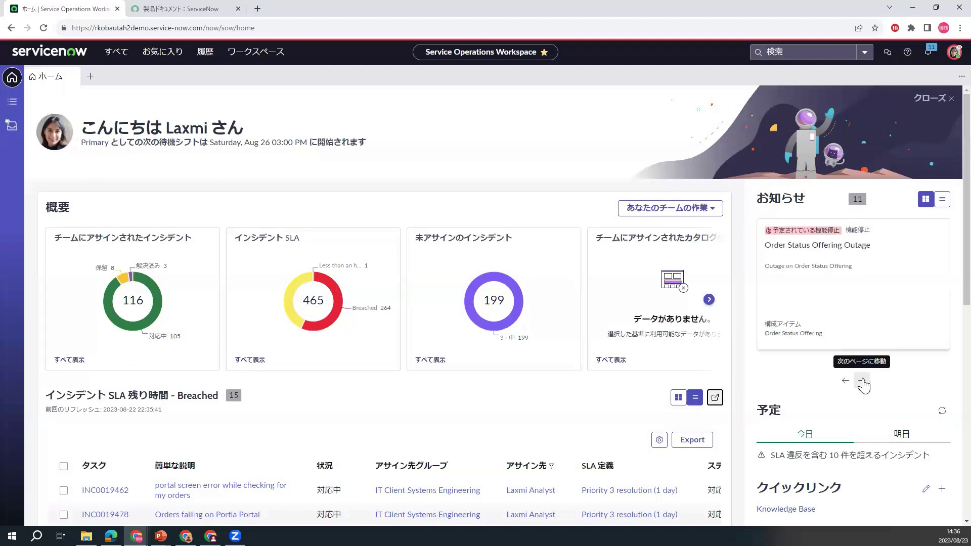
{"action": "left_click", "coordinate": [945, 200]}
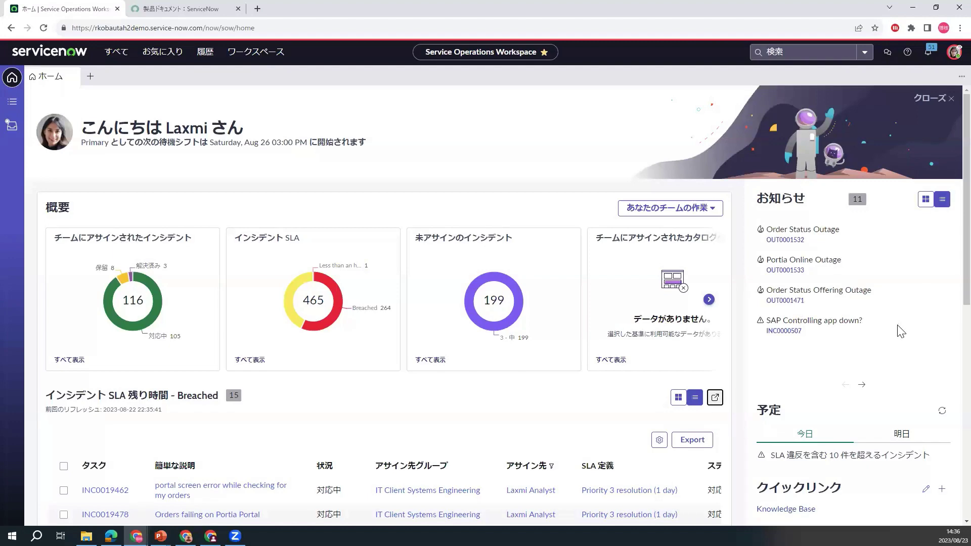
{"action": "scroll", "coordinate": [901, 331], "scroll_direction": "down", "scroll_amount": 1}
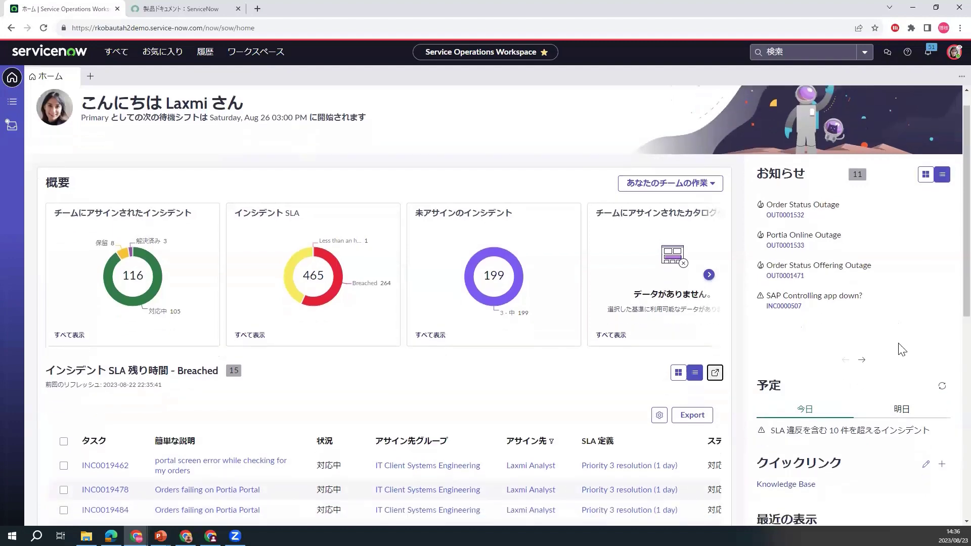
Put the クイックリンク section in edit mode and copy the web address of the ServiceNow 製品ドキュメント site.
{"action": "scroll", "coordinate": [901, 349], "scroll_direction": "down", "scroll_amount": 3}
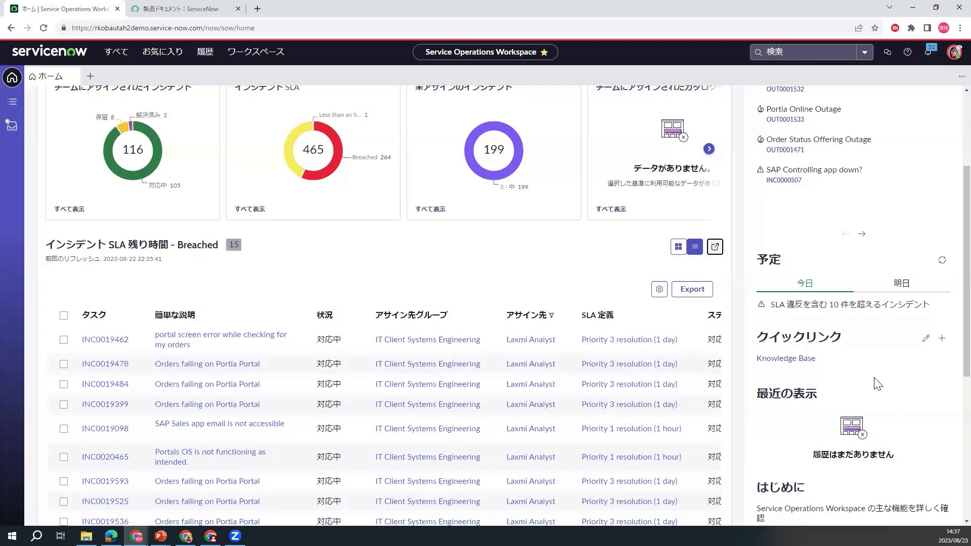
{"action": "left_click", "coordinate": [926, 339]}
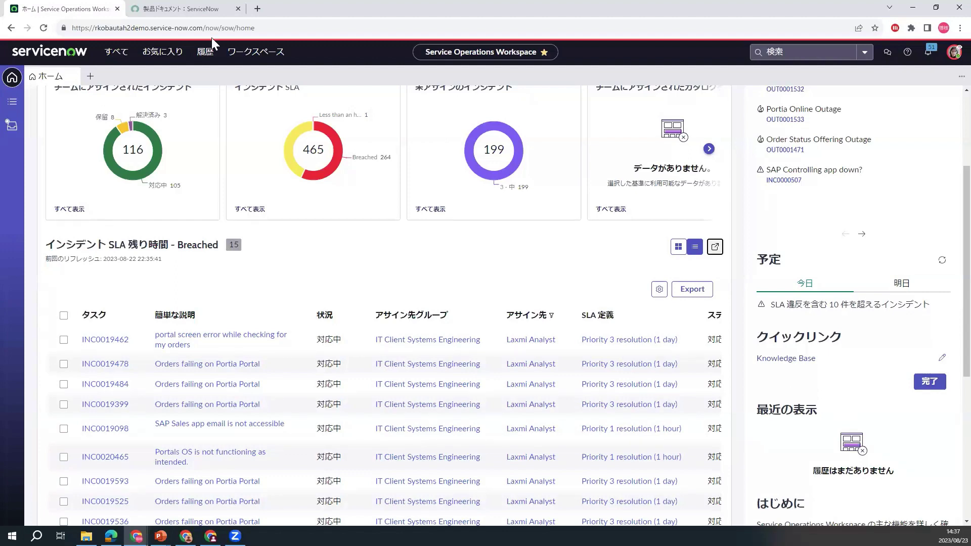
{"action": "key", "text": "ctrl+Tab"}
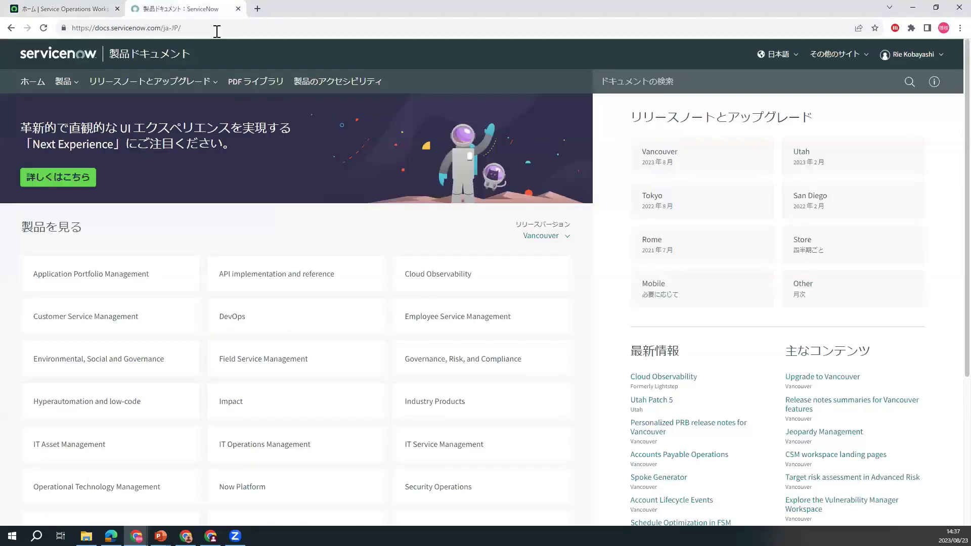
{"action": "left_click", "coordinate": [216, 31]}
{"action": "key", "text": "ctrl+c"}
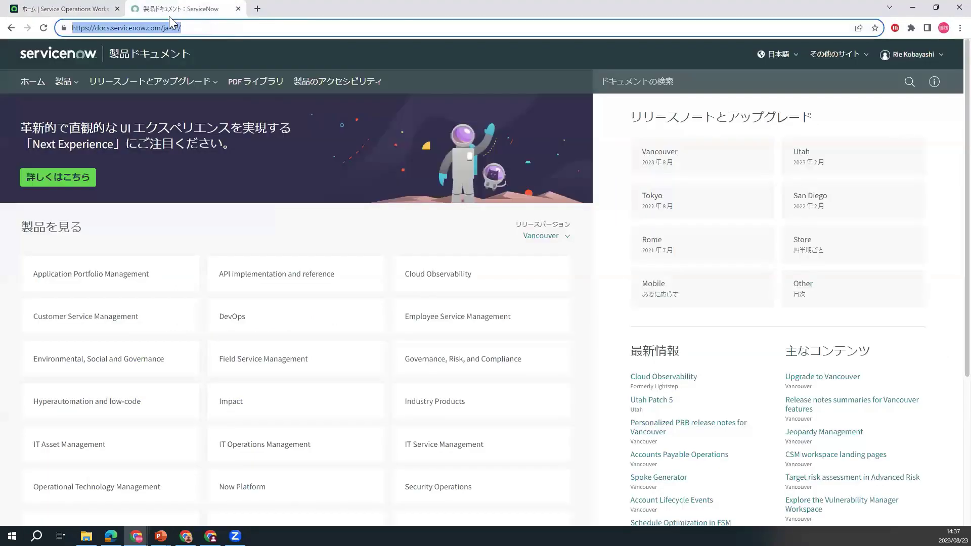
{"action": "left_click", "coordinate": [90, 11]}
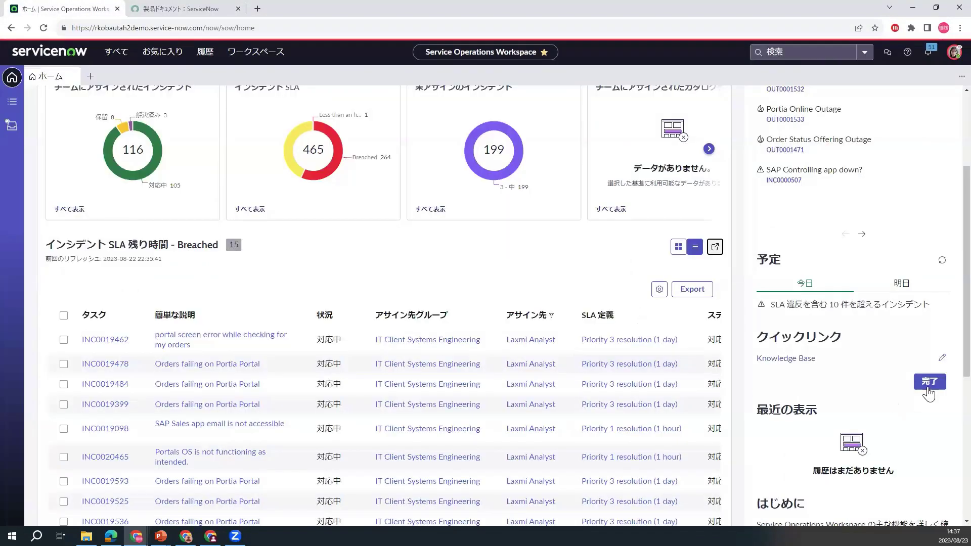
{"action": "left_click", "coordinate": [941, 358]}
{"action": "left_click", "coordinate": [845, 432]}
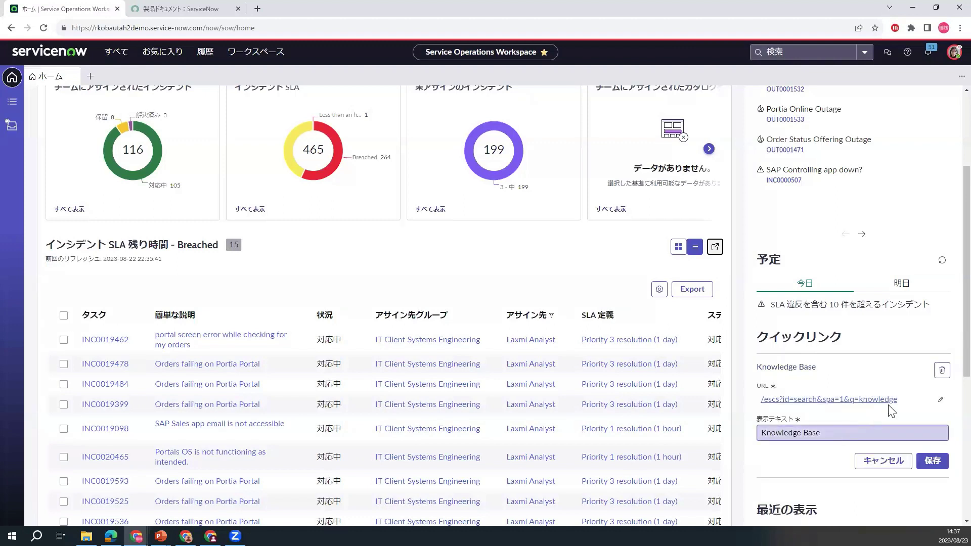
{"action": "left_click", "coordinate": [940, 403]}
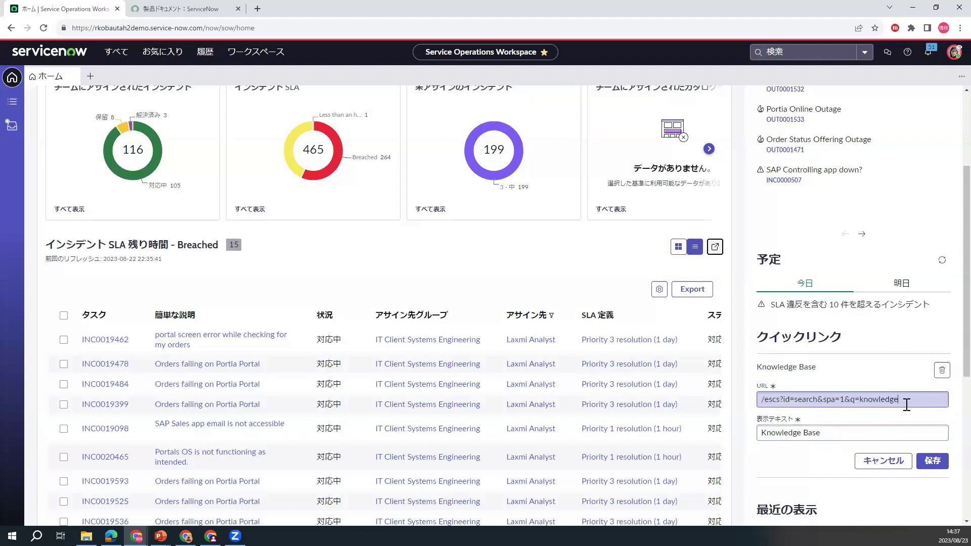
{"action": "key", "text": "ctrl+a"}
{"action": "key", "text": "ctrl+v"}
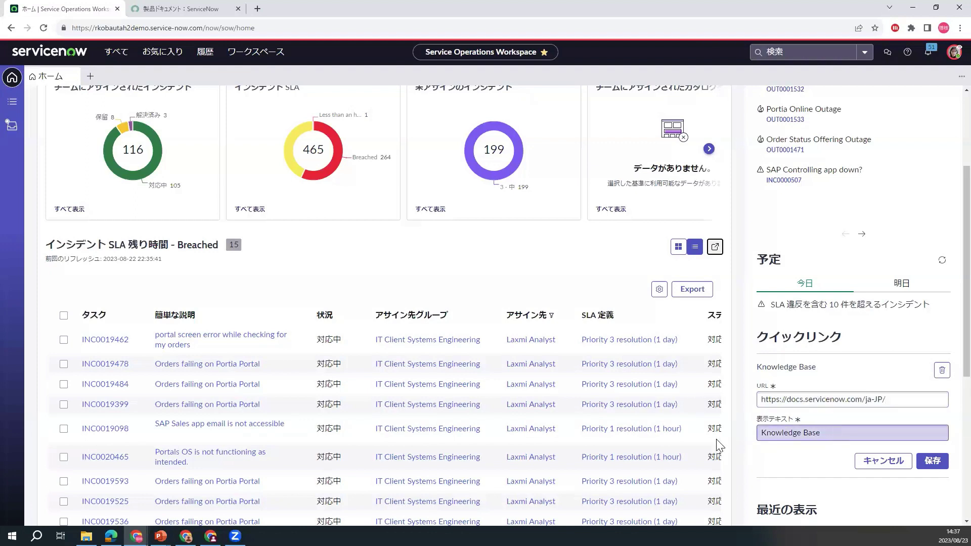
Set the quick link's display text (表示テキスト) to 製品ドキュメント and save the link.
{"action": "key", "text": "Tab"}
{"action": "type", "text": "S"}
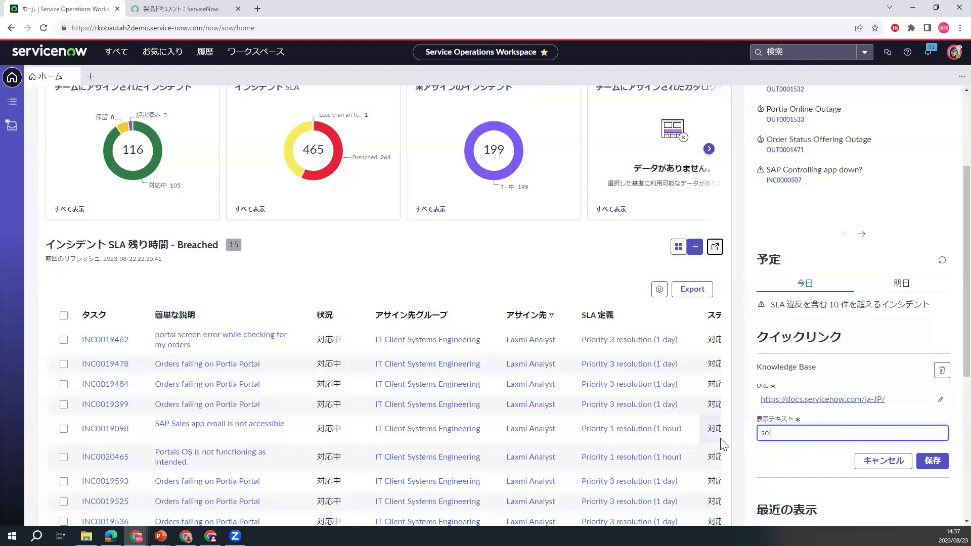
{"action": "type", "text": "eihinn"}
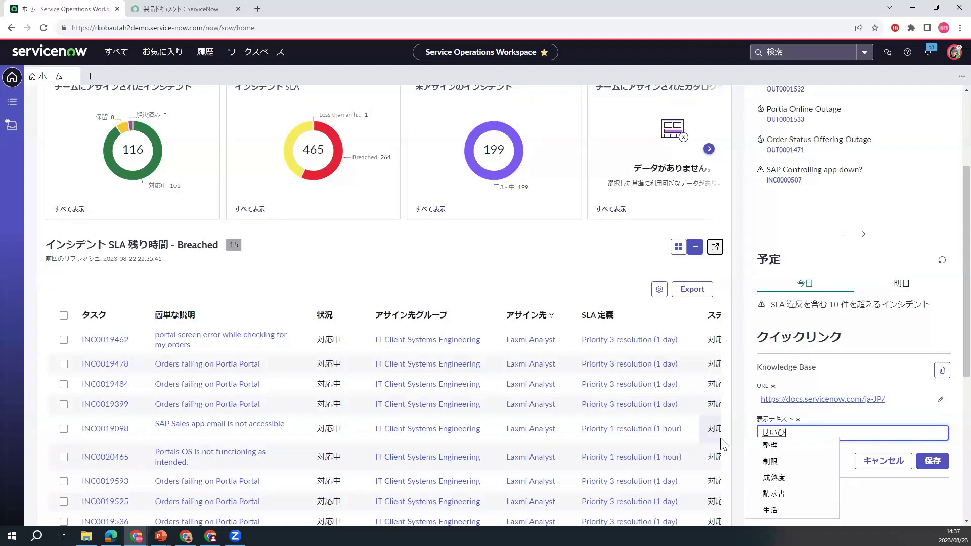
{"action": "type", "text": "dokyumennto"}
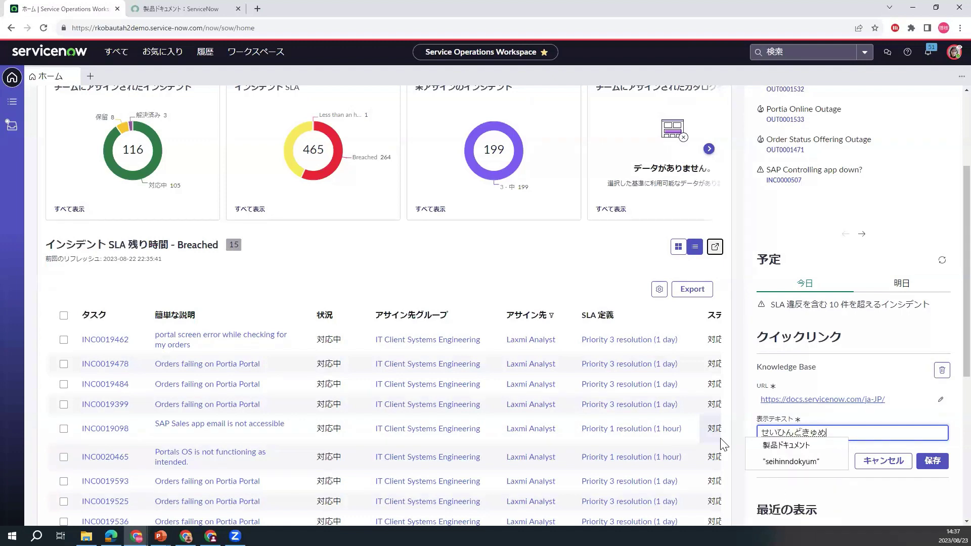
{"action": "key", "text": "space"}
{"action": "key", "text": "Return"}
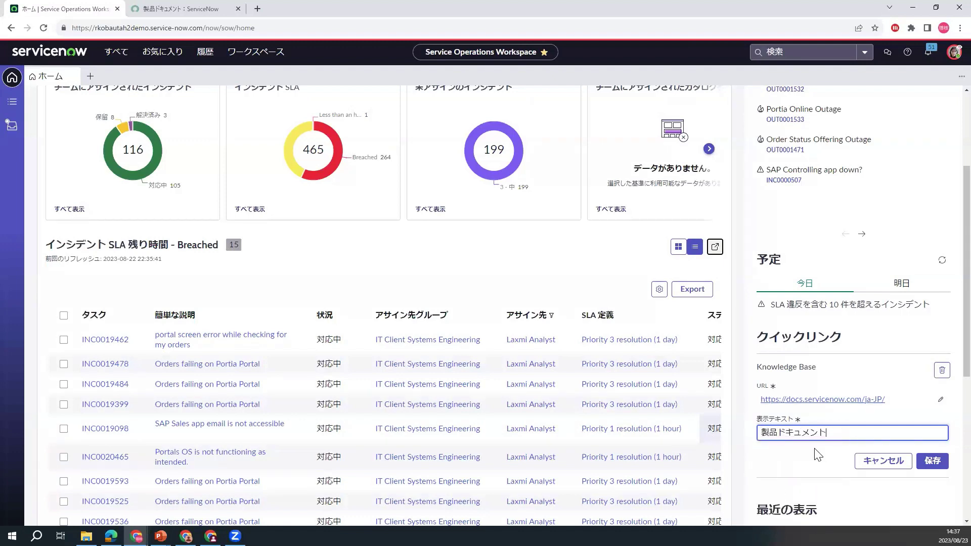
{"action": "left_click", "coordinate": [932, 461]}
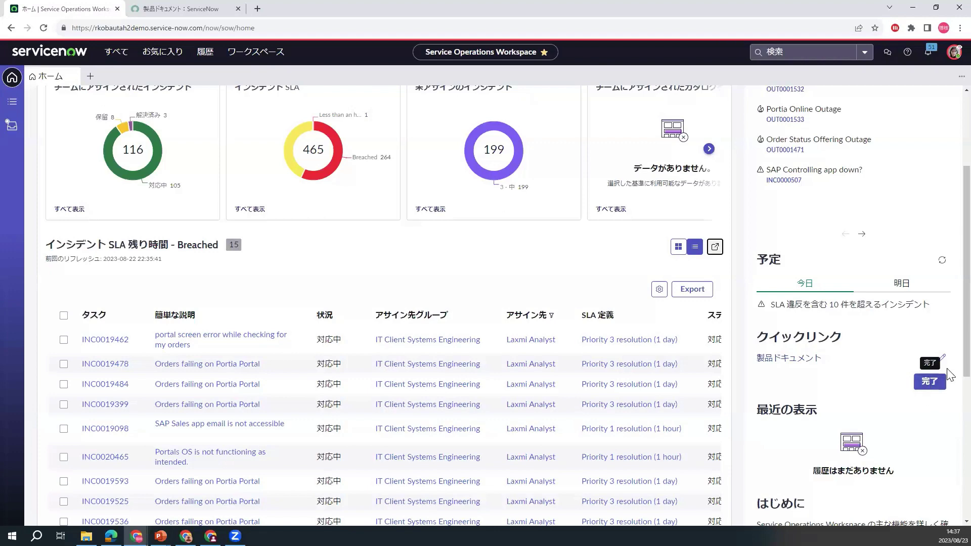
Look over the rest of the home page, and open the workspace lists to examine the standard リスト categories.
{"action": "scroll", "coordinate": [949, 437], "scroll_direction": "down", "scroll_amount": 3}
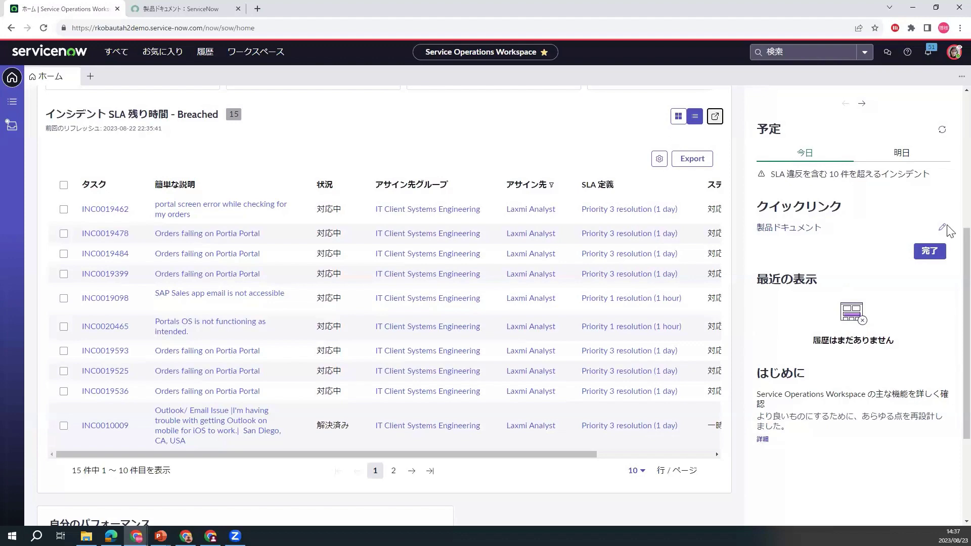
{"action": "scroll", "coordinate": [948, 230], "scroll_direction": "up", "scroll_amount": 6}
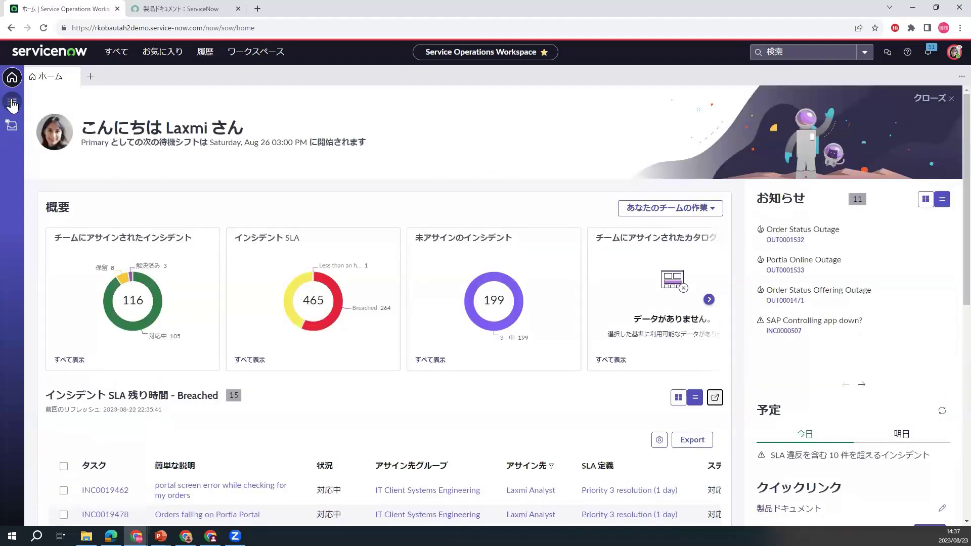
{"action": "left_click", "coordinate": [12, 103]}
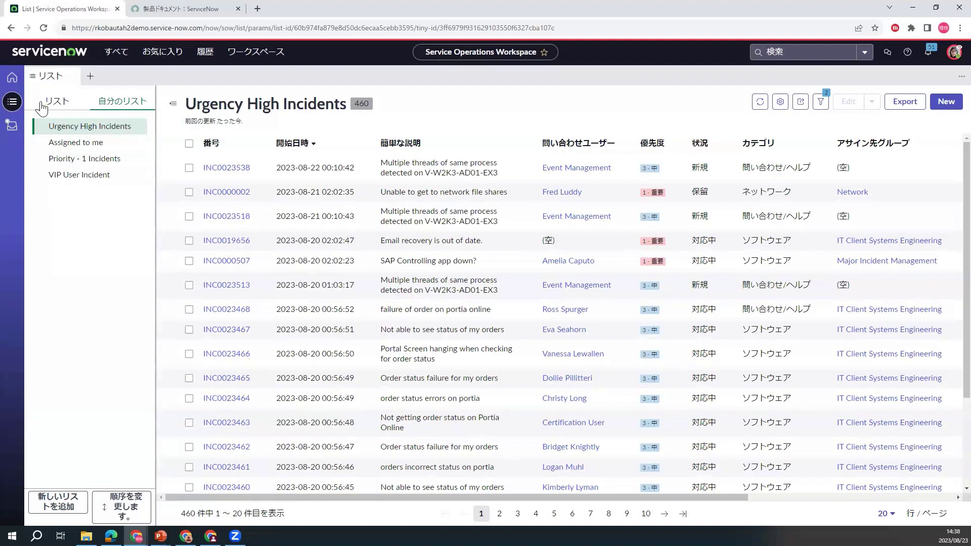
{"action": "left_click", "coordinate": [56, 101]}
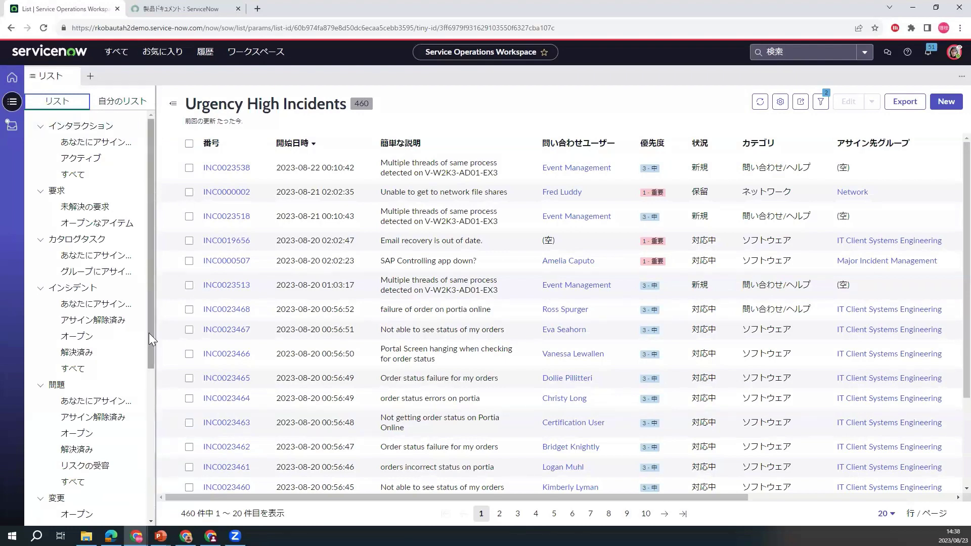
{"action": "scroll", "coordinate": [149, 333], "scroll_direction": "down", "scroll_amount": 5}
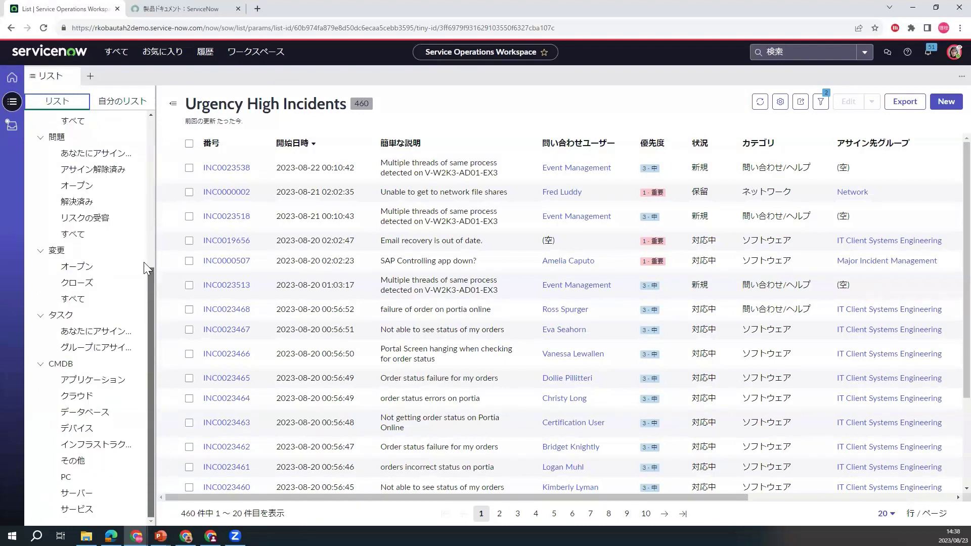
{"action": "scroll", "coordinate": [116, 114], "scroll_direction": "up", "scroll_amount": 3}
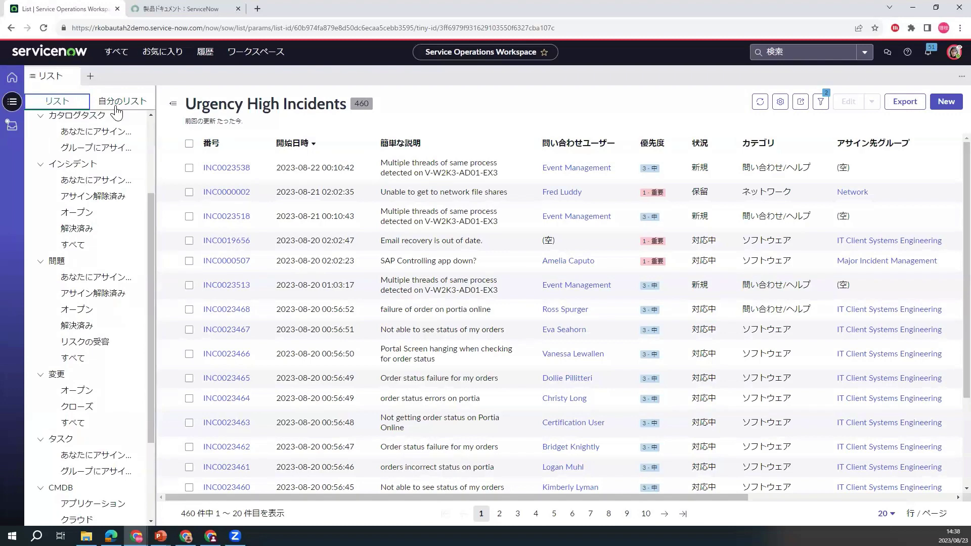
Start a new list under 自分のリスト based on the existing アクティブ interaction list, review its settings, and cancel it.
{"action": "left_click", "coordinate": [116, 112]}
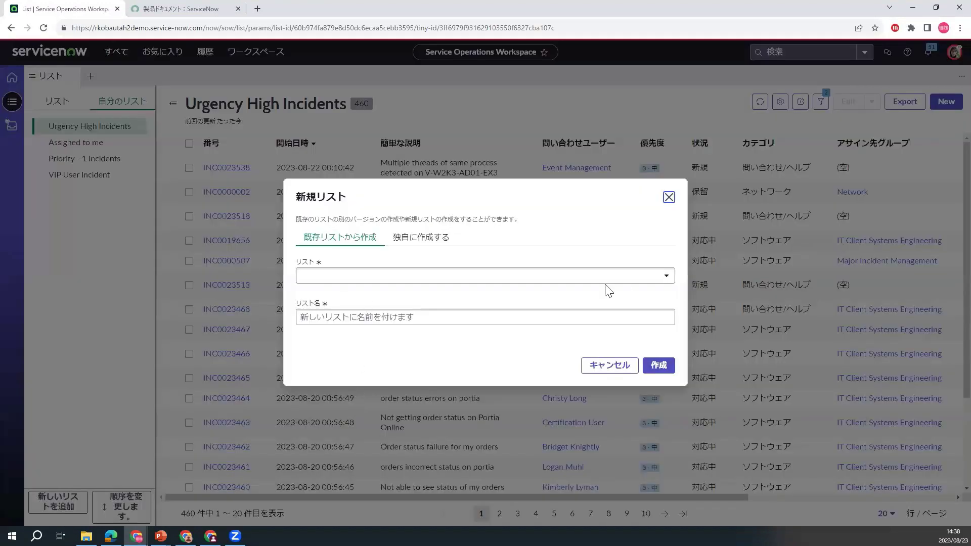
{"action": "left_click", "coordinate": [668, 278]}
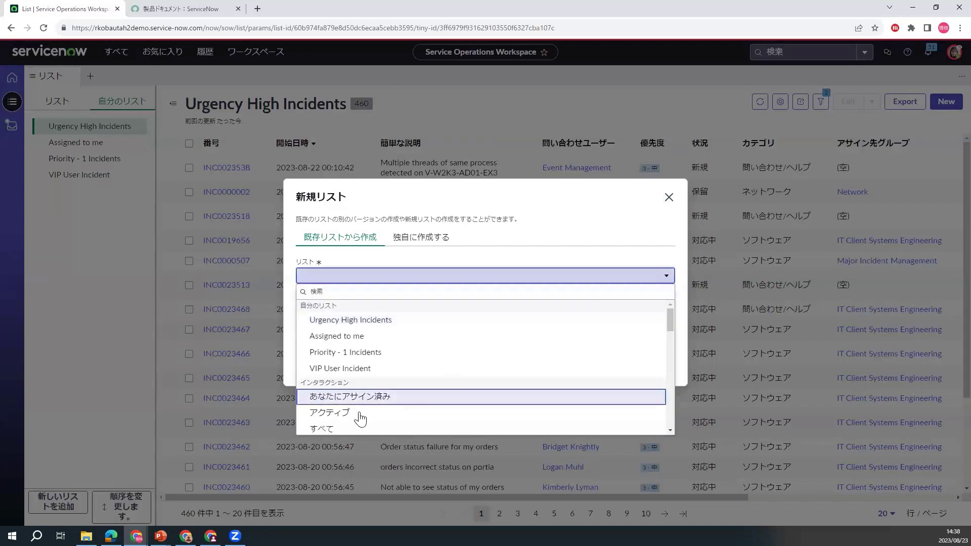
{"action": "scroll", "coordinate": [364, 420], "scroll_direction": "down", "scroll_amount": 2}
{"action": "scroll", "coordinate": [364, 419], "scroll_direction": "down", "scroll_amount": 3}
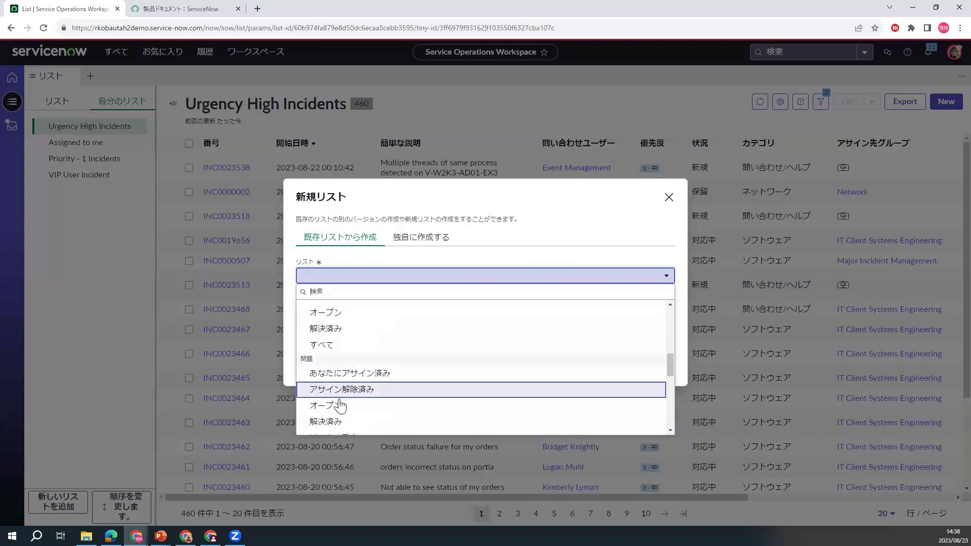
{"action": "scroll", "coordinate": [338, 403], "scroll_direction": "down", "scroll_amount": 1}
{"action": "scroll", "coordinate": [339, 404], "scroll_direction": "up", "scroll_amount": 3}
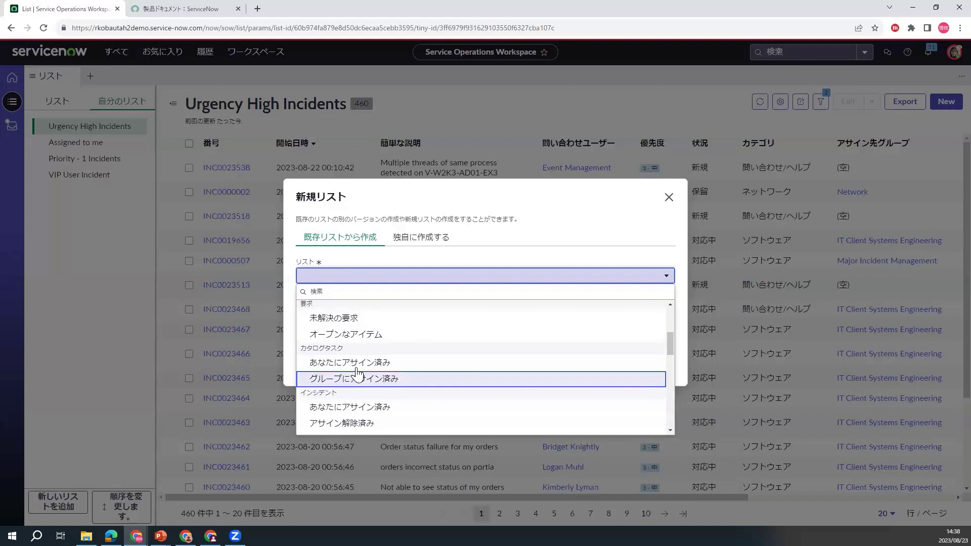
{"action": "scroll", "coordinate": [351, 374], "scroll_direction": "up", "scroll_amount": 3}
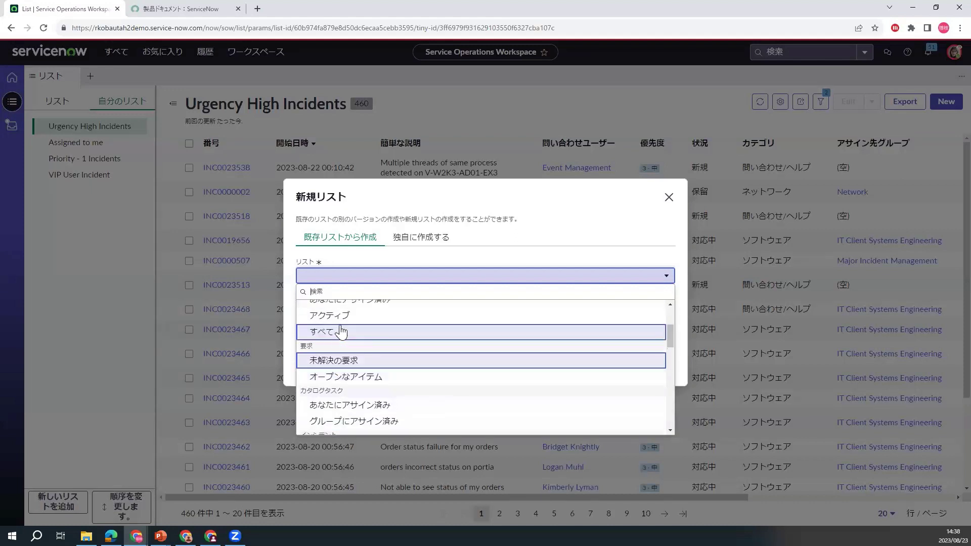
{"action": "scroll", "coordinate": [338, 336], "scroll_direction": "up", "scroll_amount": 1}
{"action": "left_click", "coordinate": [342, 328]}
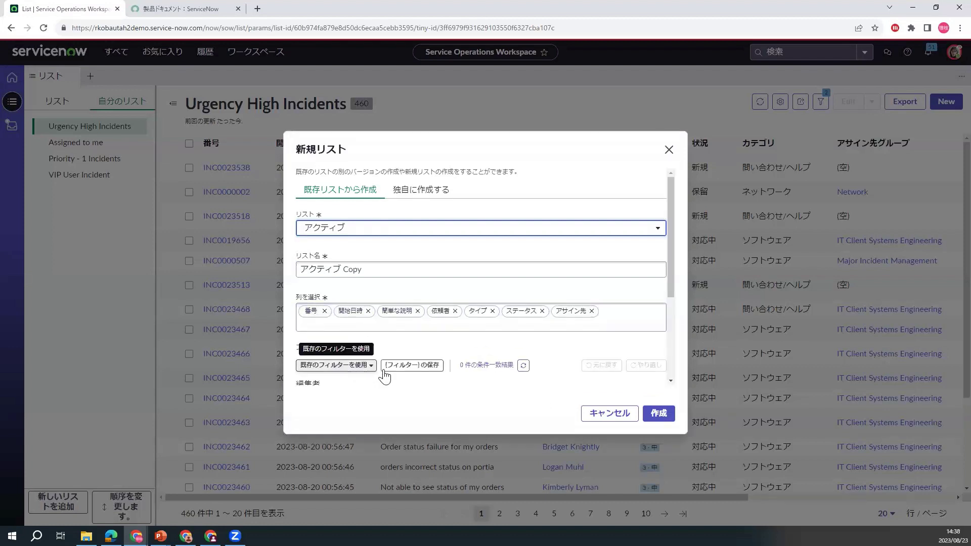
{"action": "left_click", "coordinate": [626, 419]}
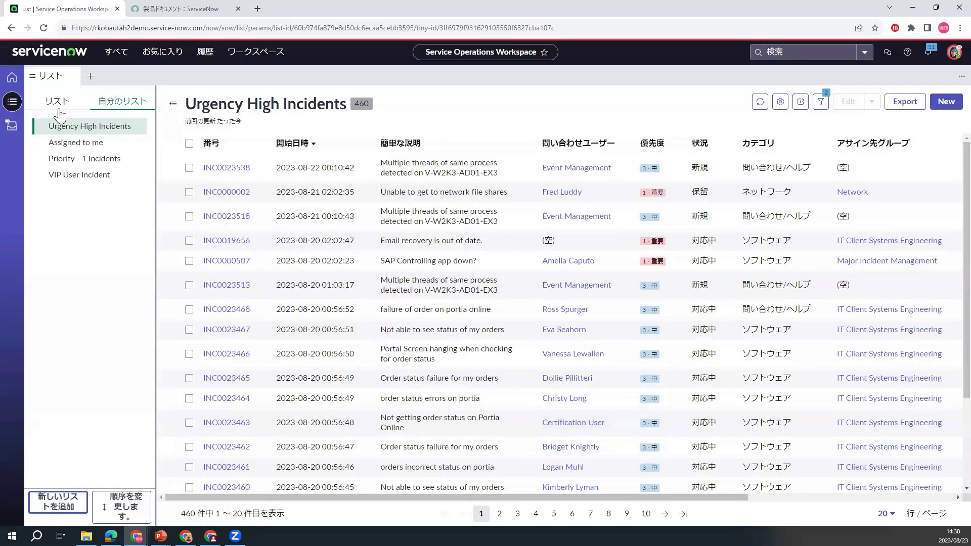
Return to the standard リスト categories and review them from インタラクション through CMDB.
{"action": "left_click", "coordinate": [57, 105]}
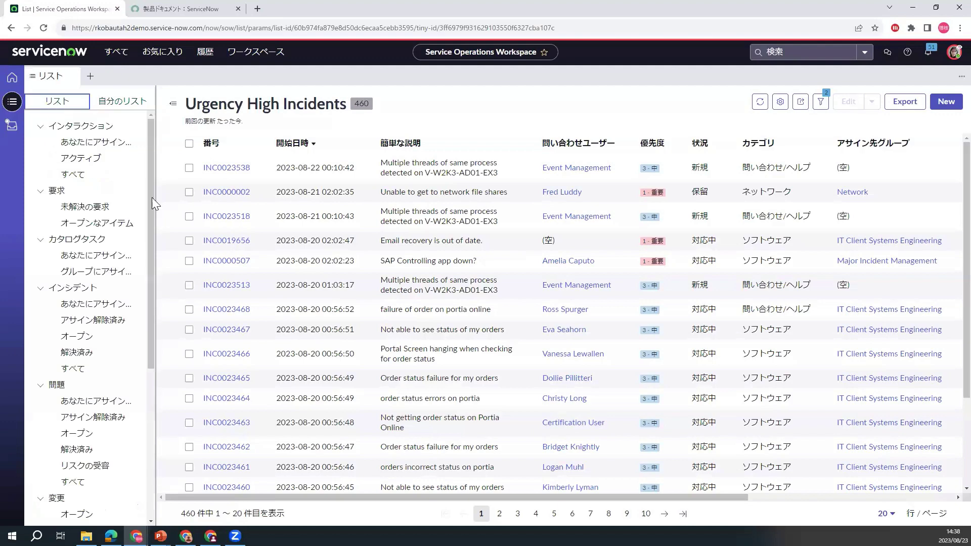
{"action": "scroll", "coordinate": [149, 236], "scroll_direction": "down", "scroll_amount": 3}
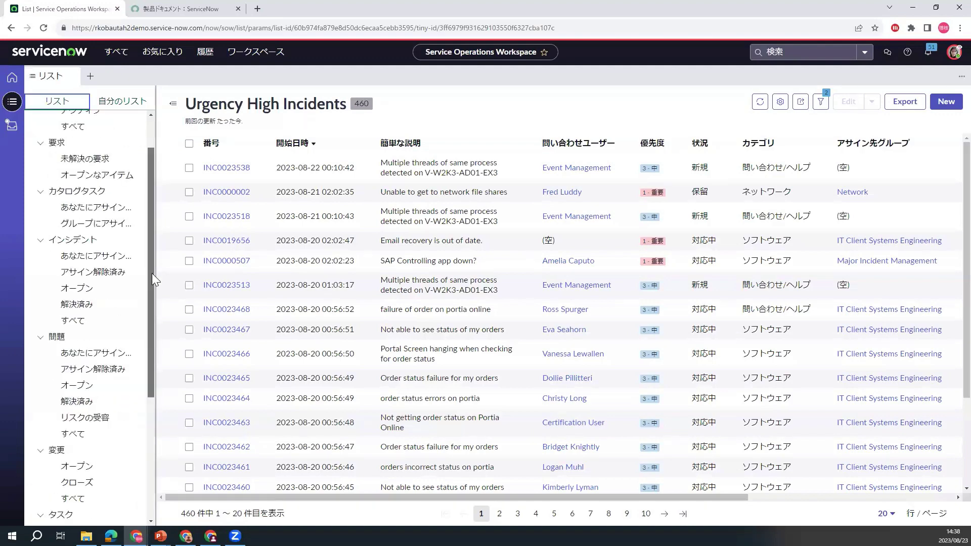
{"action": "scroll", "coordinate": [151, 184], "scroll_direction": "up", "scroll_amount": 3}
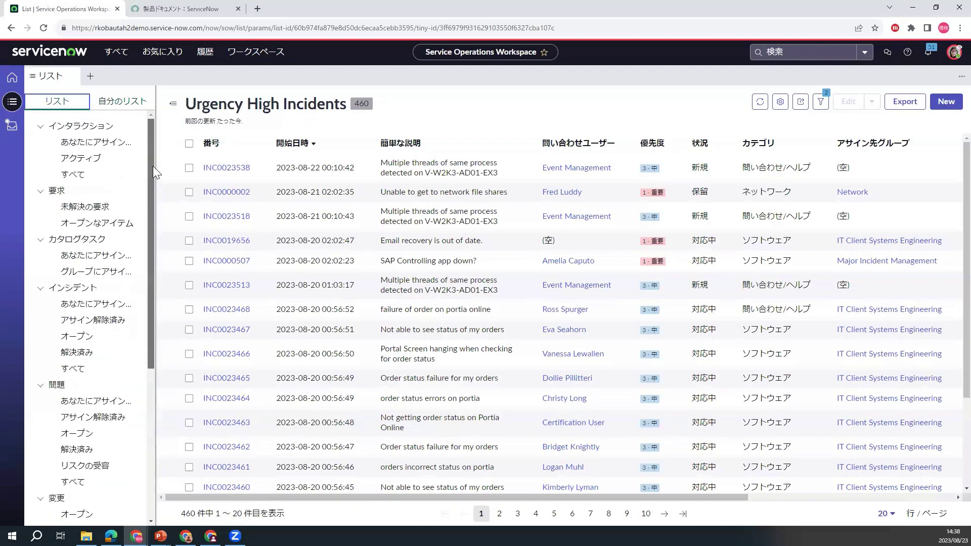
{"action": "scroll", "coordinate": [151, 277], "scroll_direction": "down", "scroll_amount": 1}
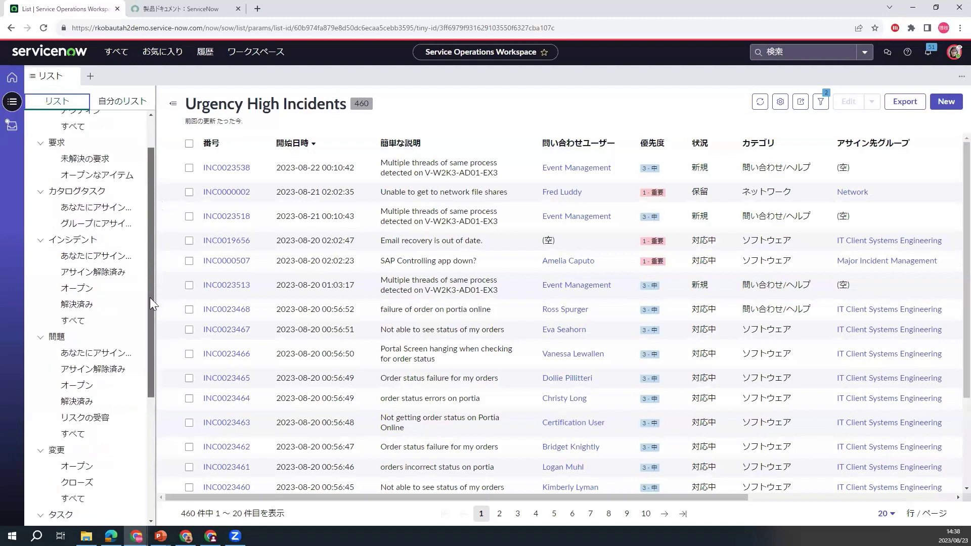
{"action": "scroll", "coordinate": [154, 336], "scroll_direction": "down", "scroll_amount": 4}
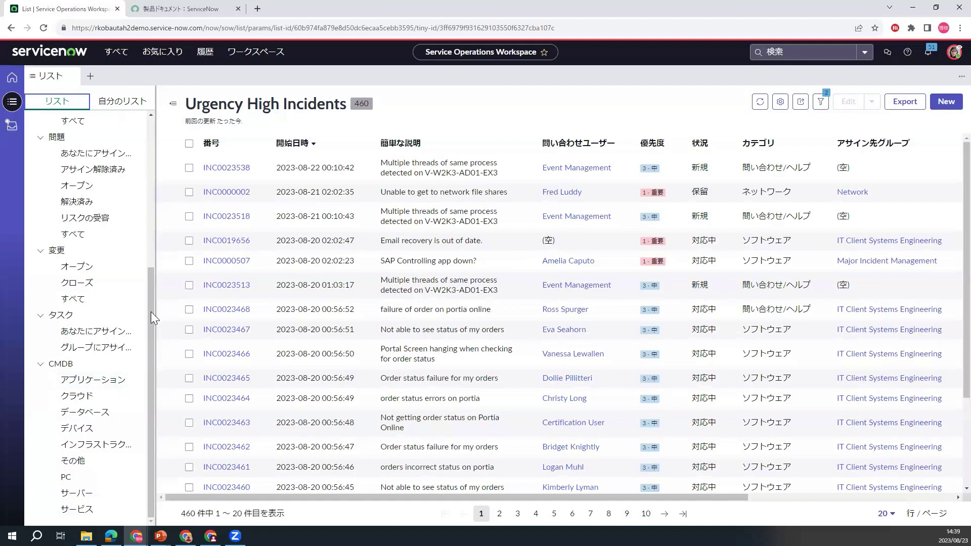
Open the オープン list under インシデント to view it, and go to the workspace inbox (受信箱).
{"action": "scroll", "coordinate": [146, 182], "scroll_direction": "up", "scroll_amount": 5}
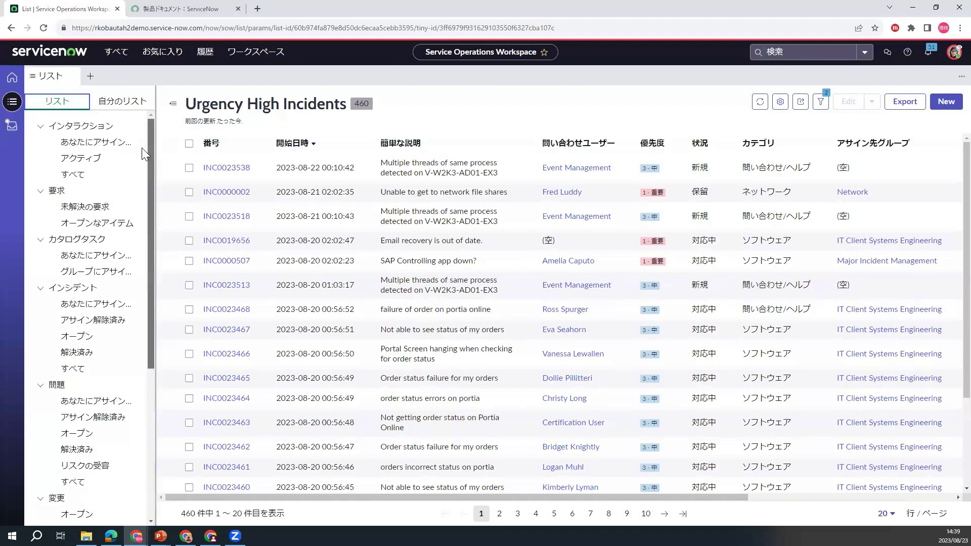
{"action": "left_click", "coordinate": [79, 338]}
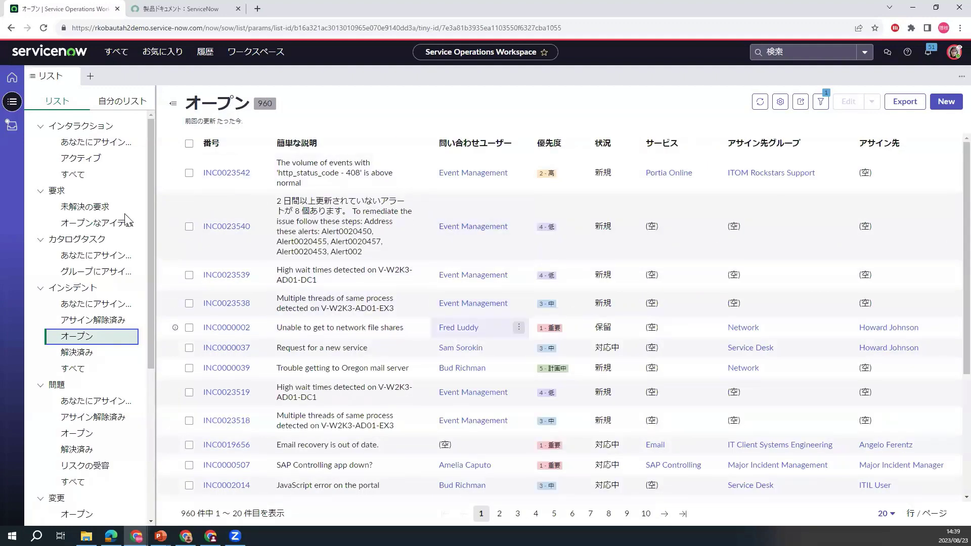
{"action": "left_click", "coordinate": [12, 126]}
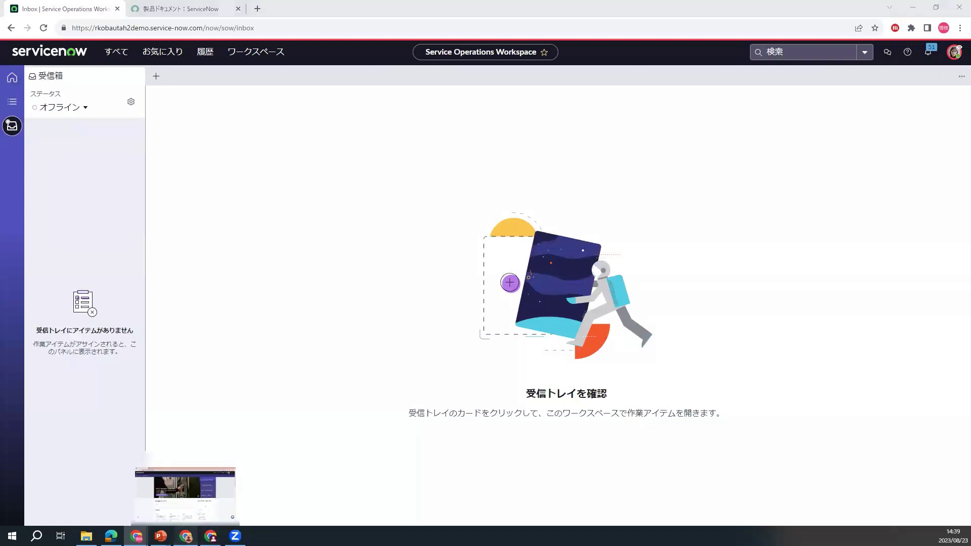
Switch to the Employee Center portal and open its Now Support chat.
{"action": "left_click", "coordinate": [186, 536]}
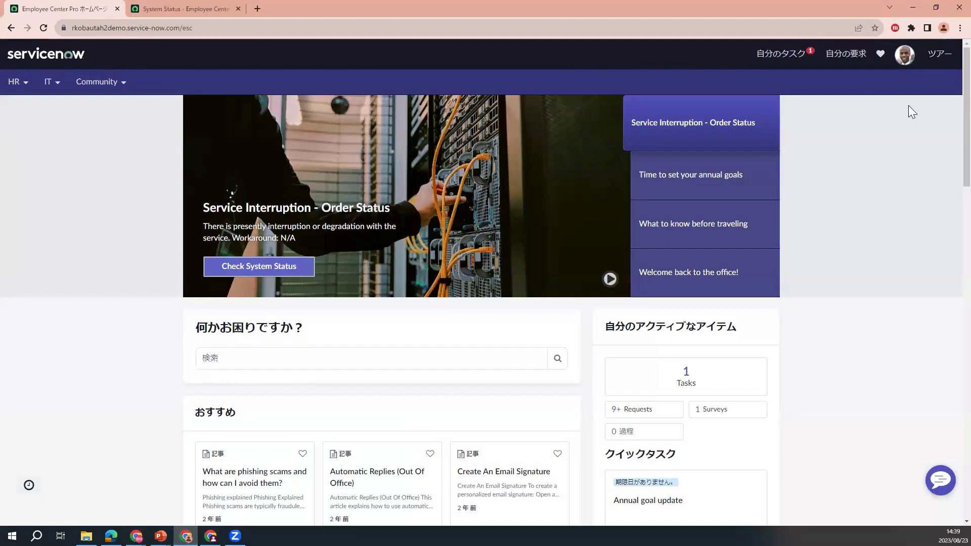
{"action": "left_click", "coordinate": [939, 484]}
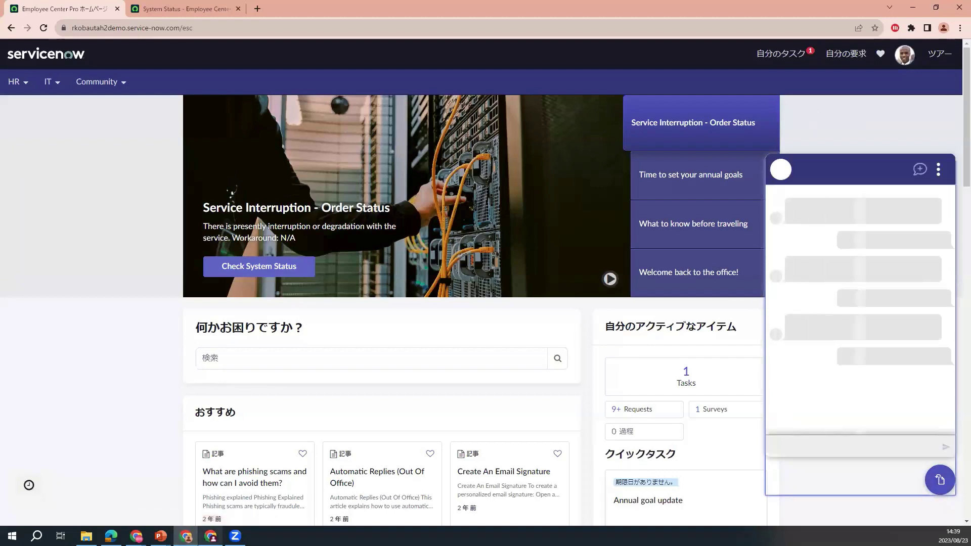
Return to the Service Operations Workspace inbox and set the agent's status (ステータス) to 連絡可能.
{"action": "mouse_move", "coordinate": [210, 536]}
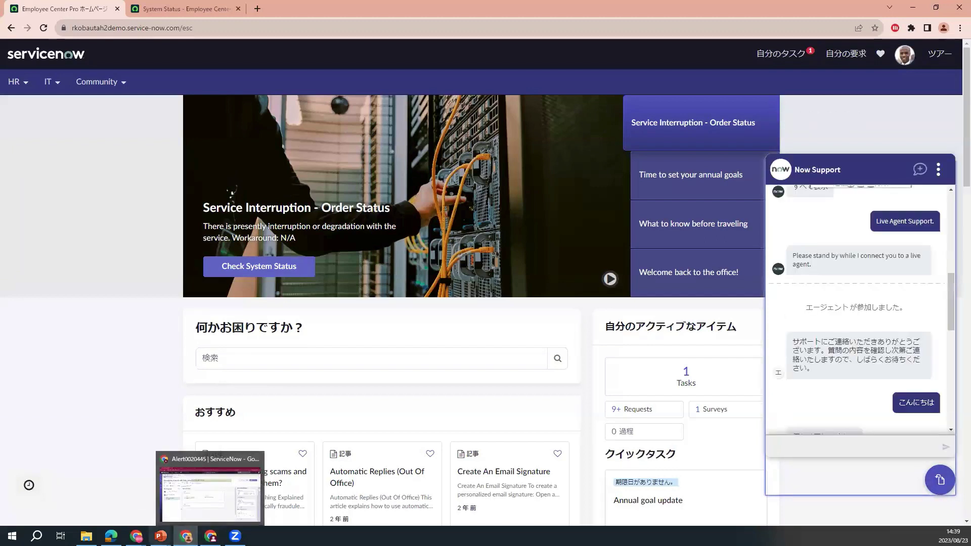
{"action": "mouse_move", "coordinate": [161, 536]}
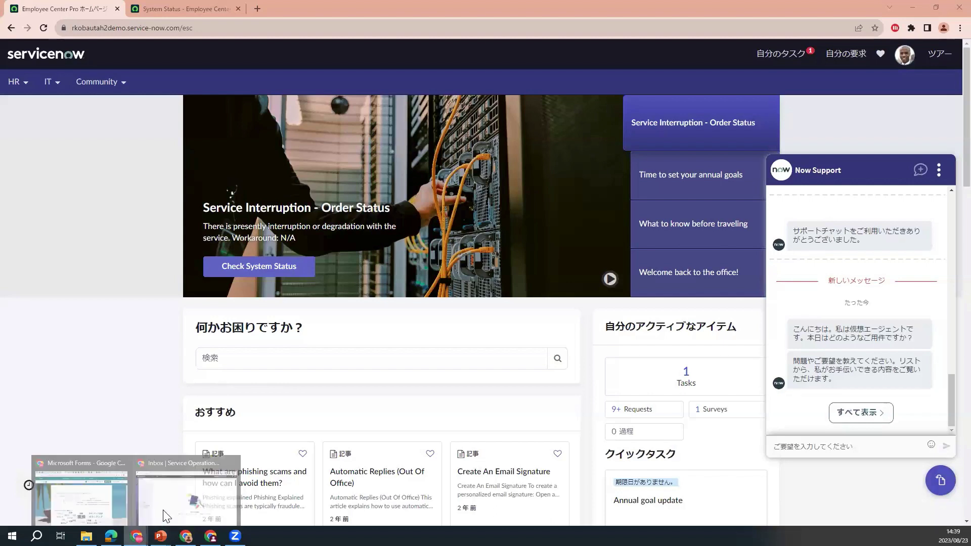
{"action": "left_click", "coordinate": [167, 508]}
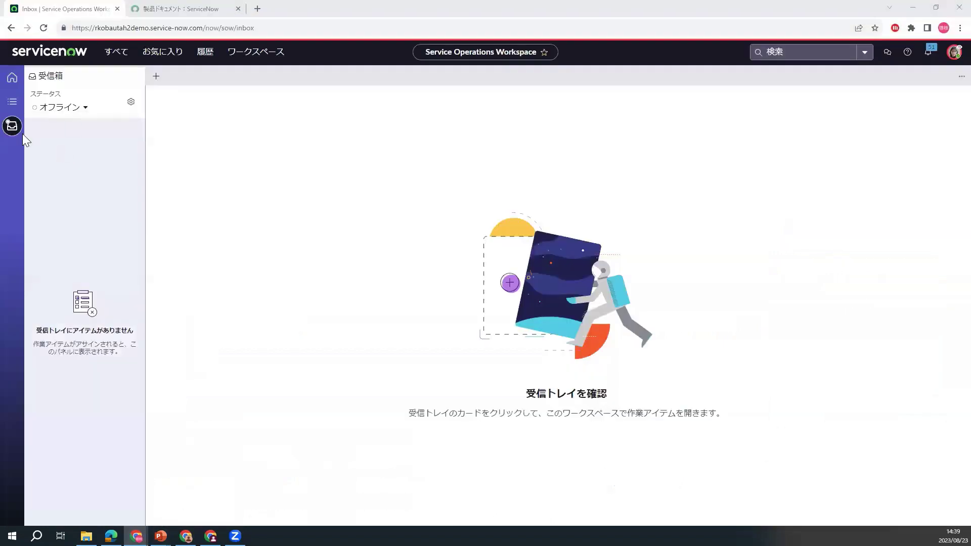
{"action": "left_click", "coordinate": [86, 110]}
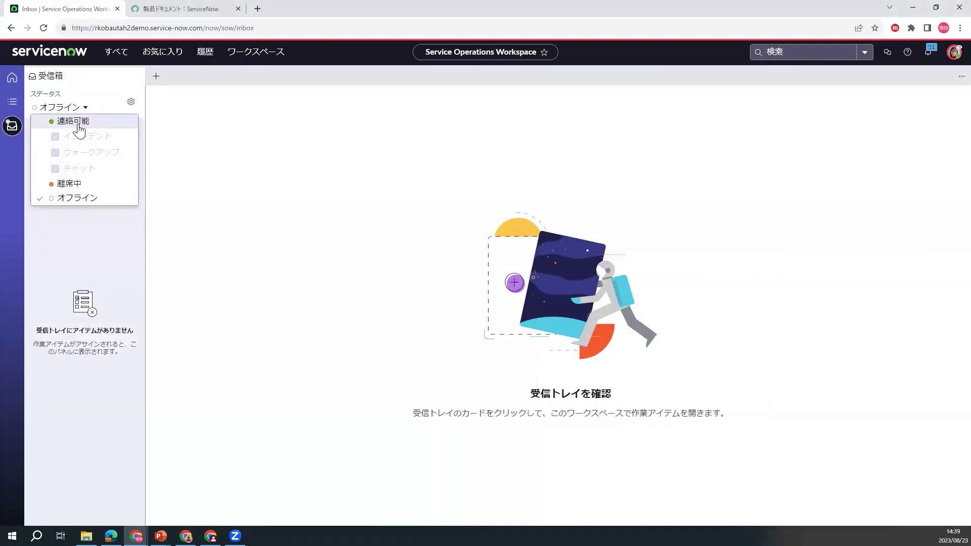
{"action": "left_click", "coordinate": [109, 158]}
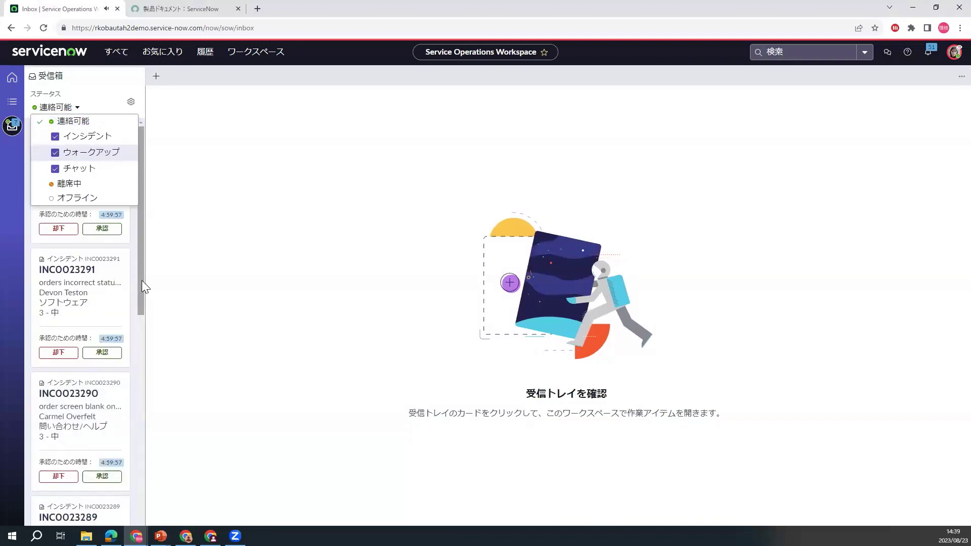
{"action": "left_click", "coordinate": [98, 254]}
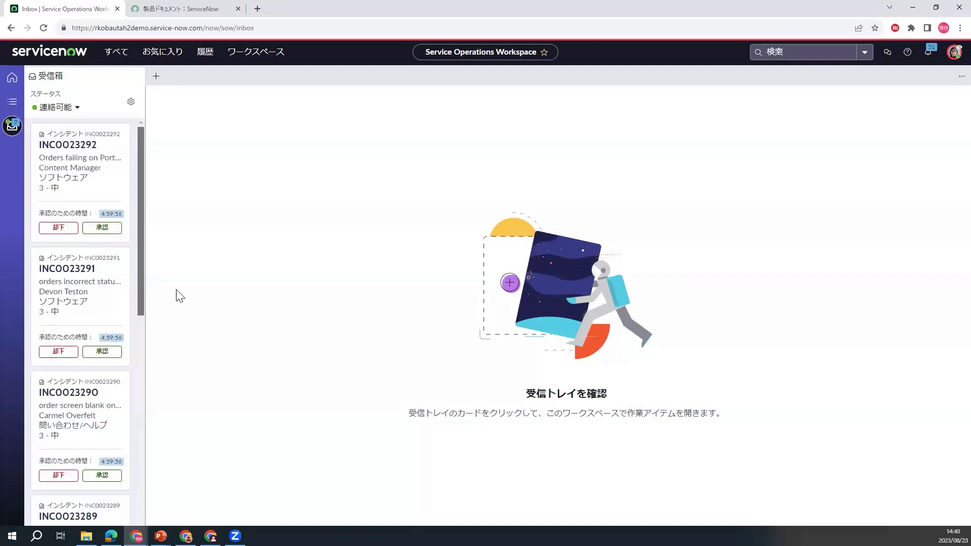
Switch to the Employee Center chat, look through all topics (すべてのトピック), and request Live Agent Support.
{"action": "left_click", "coordinate": [101, 228]}
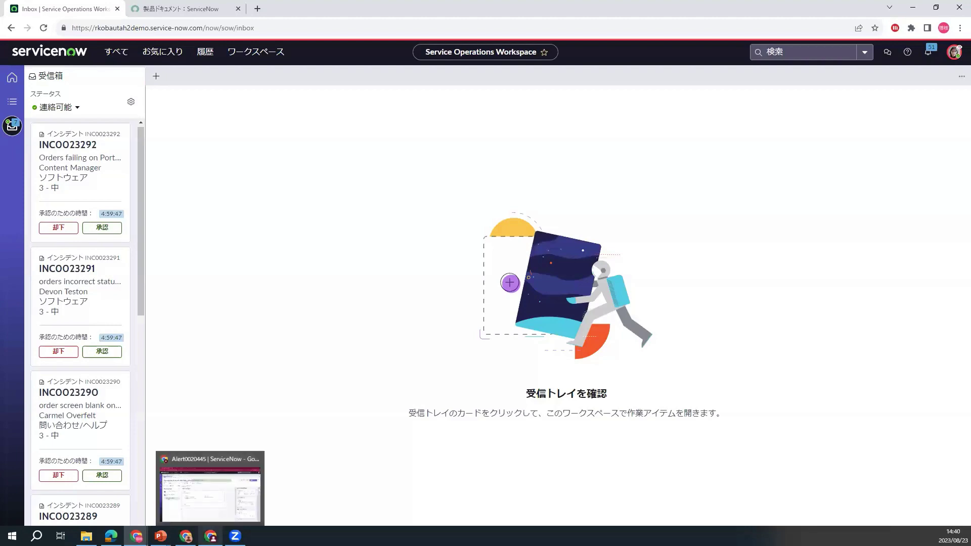
{"action": "left_click", "coordinate": [186, 536]}
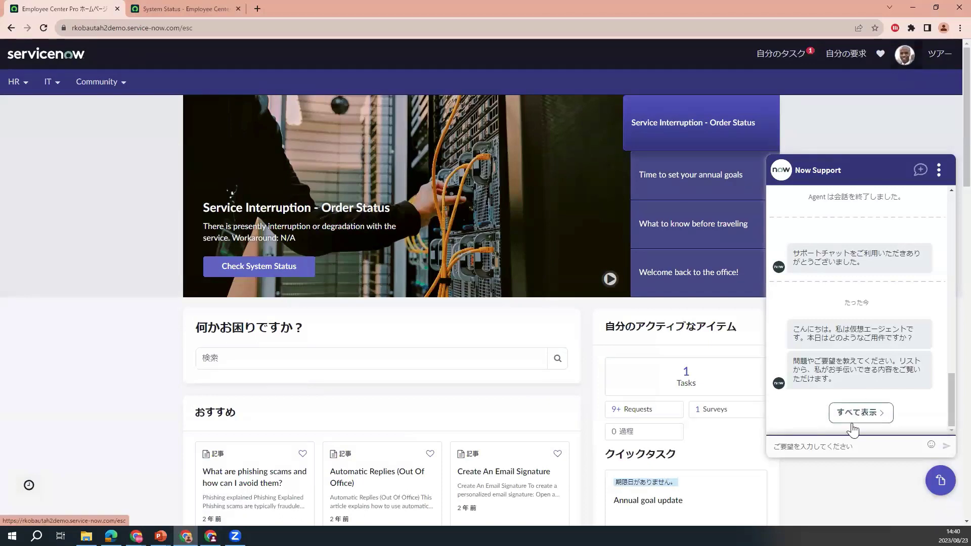
{"action": "left_click", "coordinate": [846, 446]}
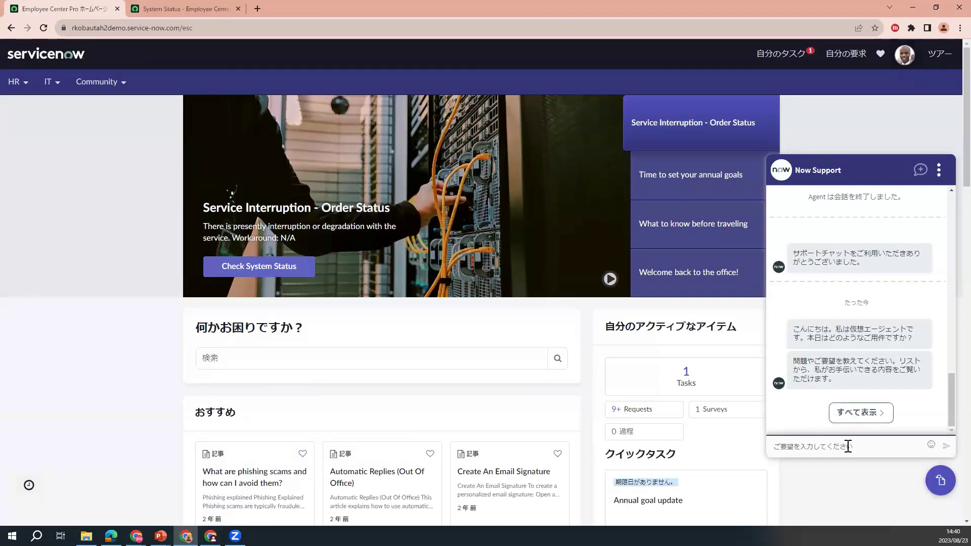
{"action": "left_click", "coordinate": [870, 415]}
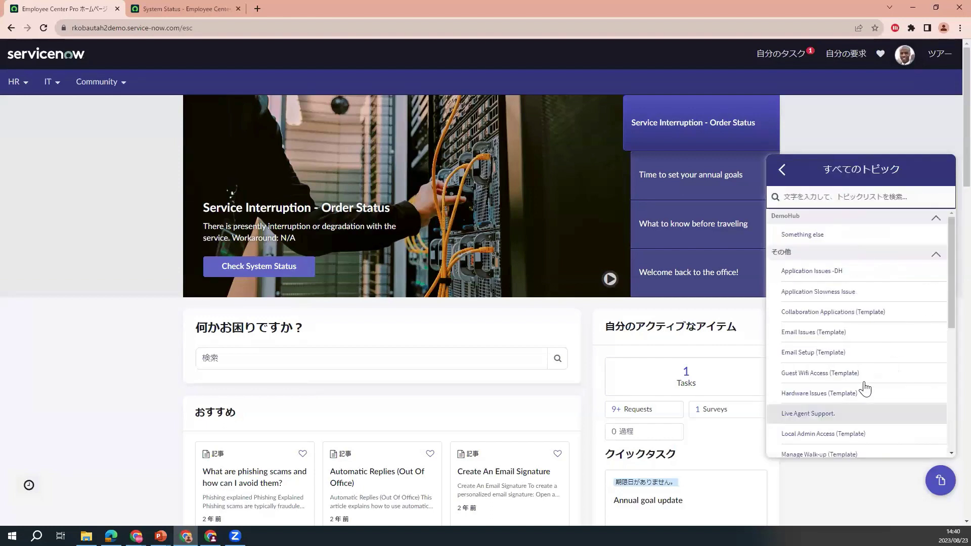
{"action": "scroll", "coordinate": [867, 386], "scroll_direction": "down", "scroll_amount": 5}
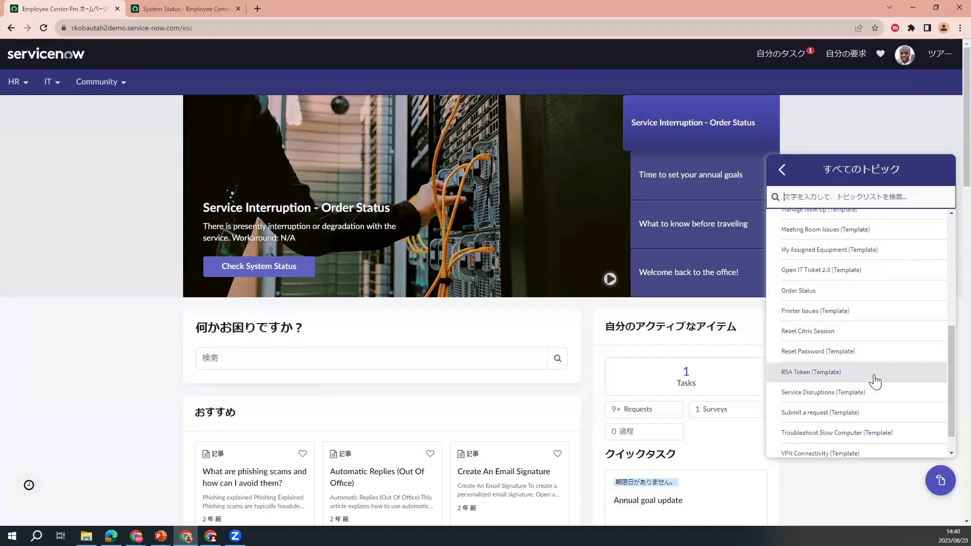
{"action": "scroll", "coordinate": [946, 366], "scroll_direction": "down", "scroll_amount": 1}
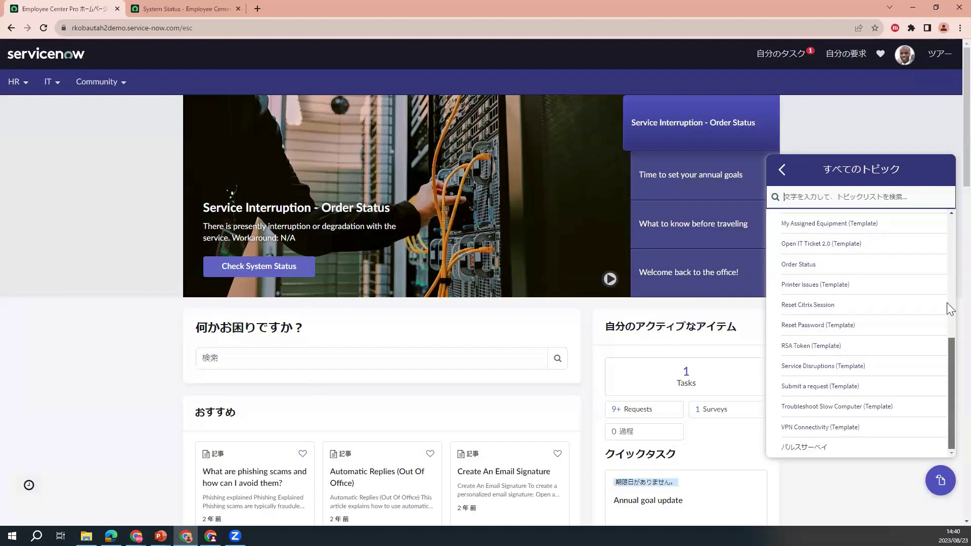
{"action": "scroll", "coordinate": [946, 218], "scroll_direction": "up", "scroll_amount": 10}
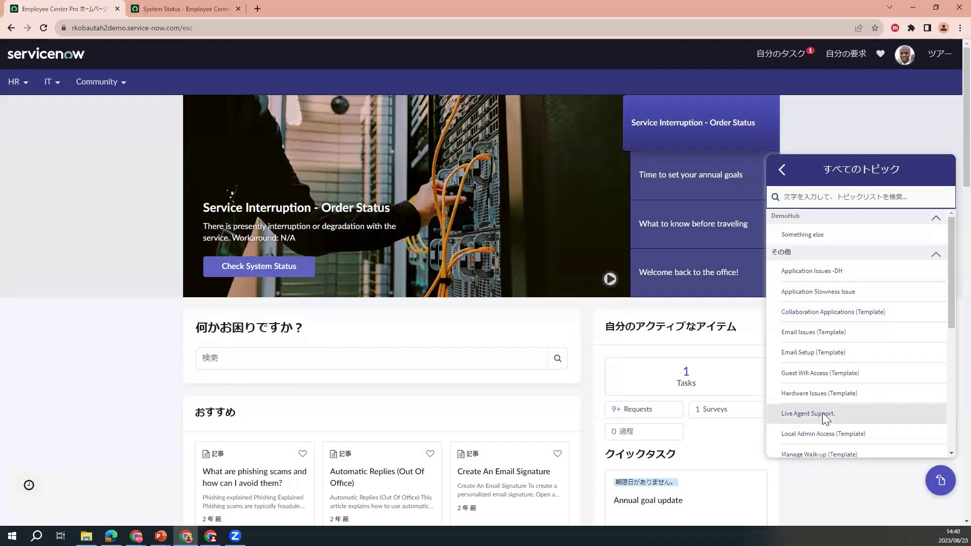
{"action": "left_click", "coordinate": [823, 418]}
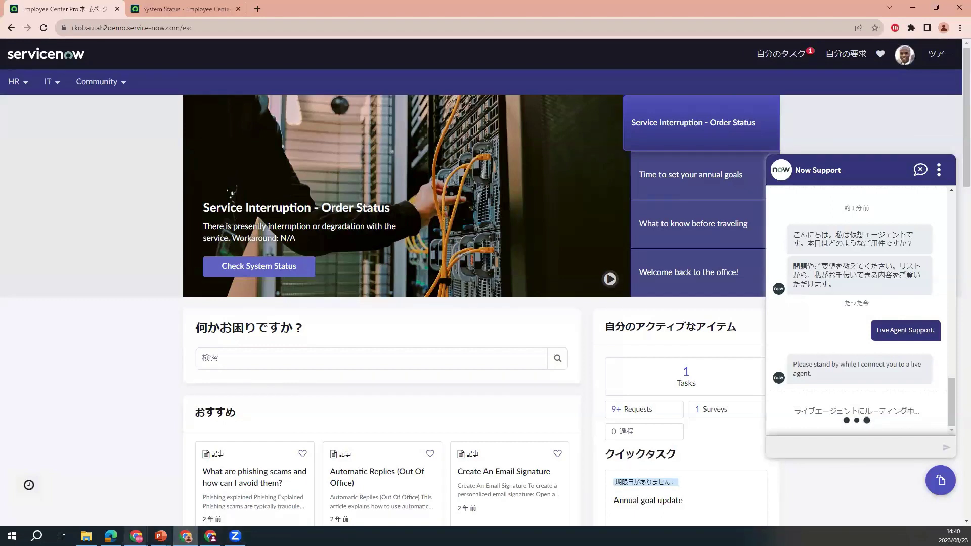
Return to the Service Operations Workspace inbox and accept the incoming chat request at the head of the queue.
{"action": "mouse_move", "coordinate": [136, 534]}
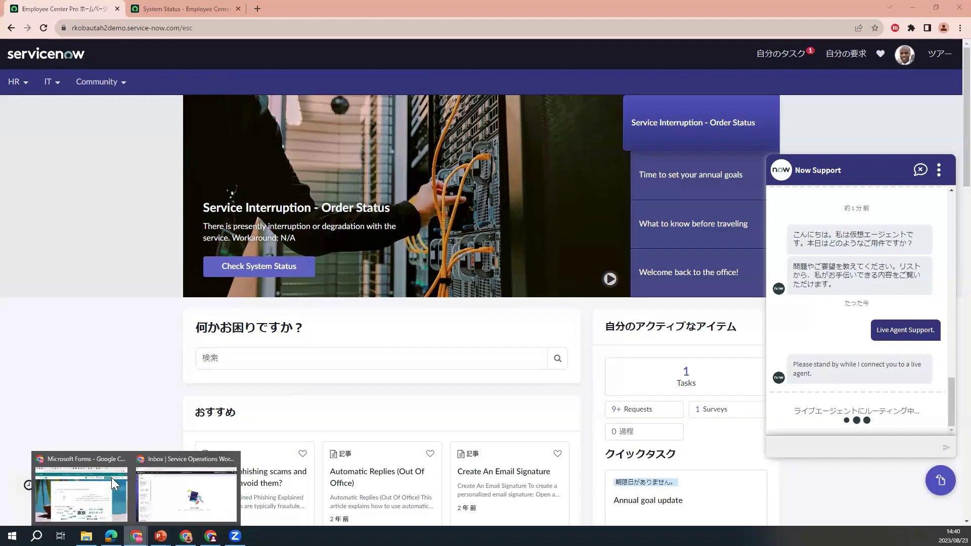
{"action": "left_click", "coordinate": [176, 459]}
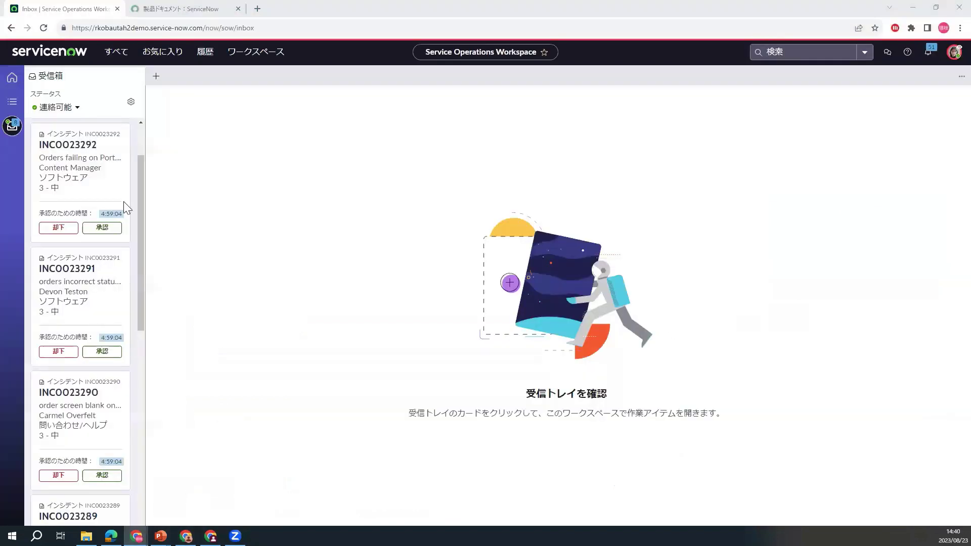
{"action": "left_click_drag", "start_coordinate": [138, 175], "coordinate": [137, 126]}
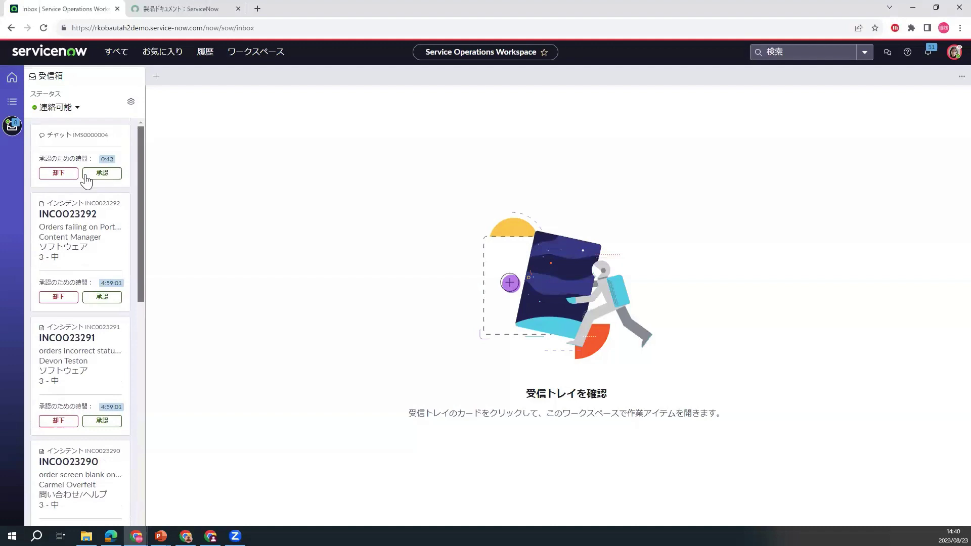
{"action": "left_click_drag", "start_coordinate": [101, 173], "coordinate": [288, 354]}
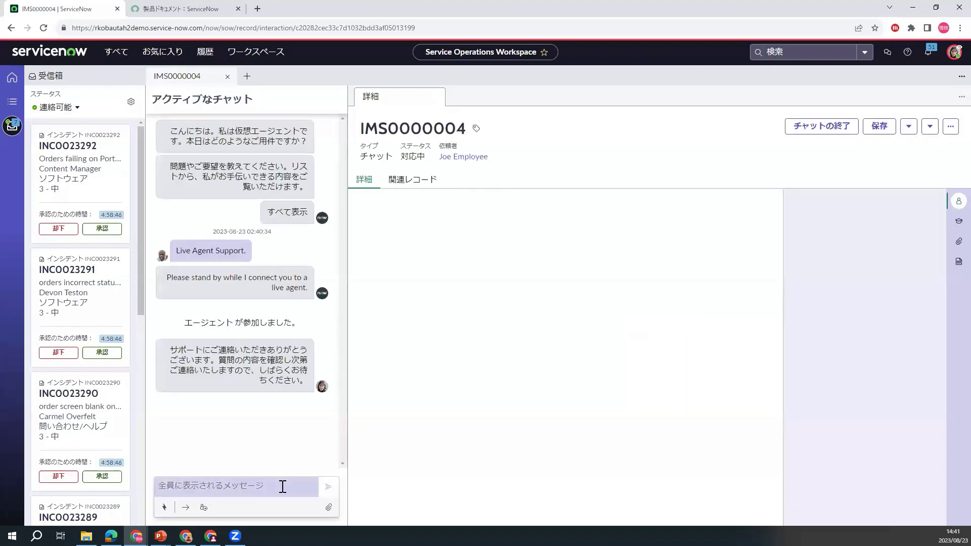
{"action": "left_click", "coordinate": [232, 484]}
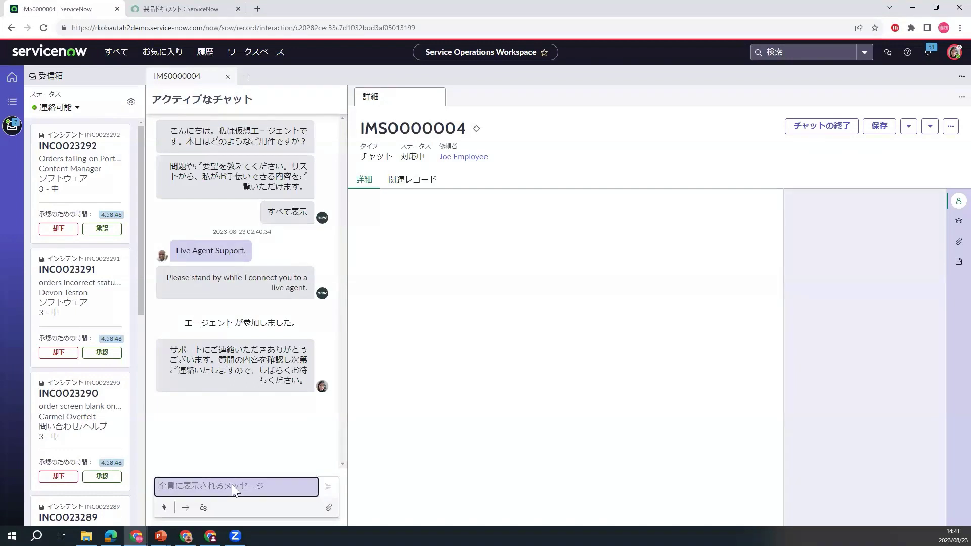
{"action": "left_click", "coordinate": [218, 484]}
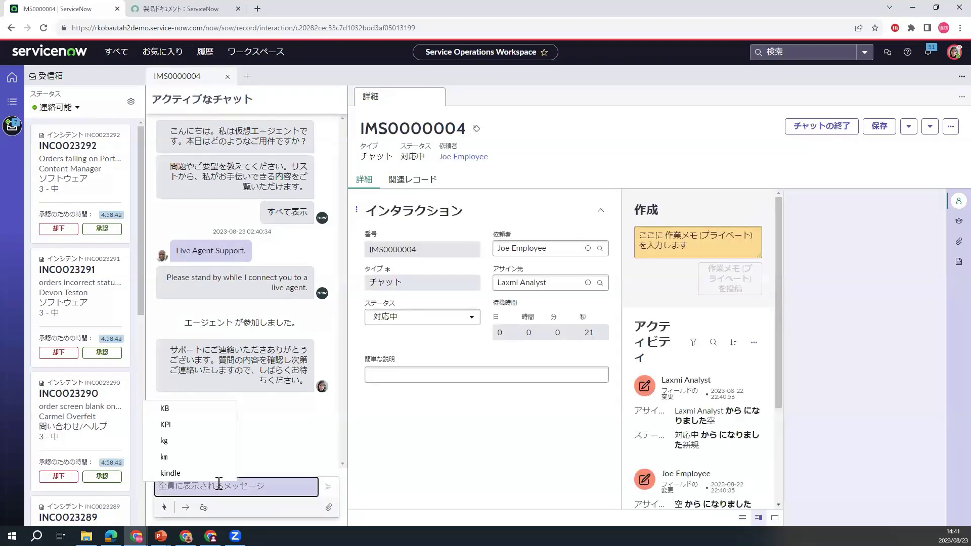
{"action": "type", "text": "こ"}
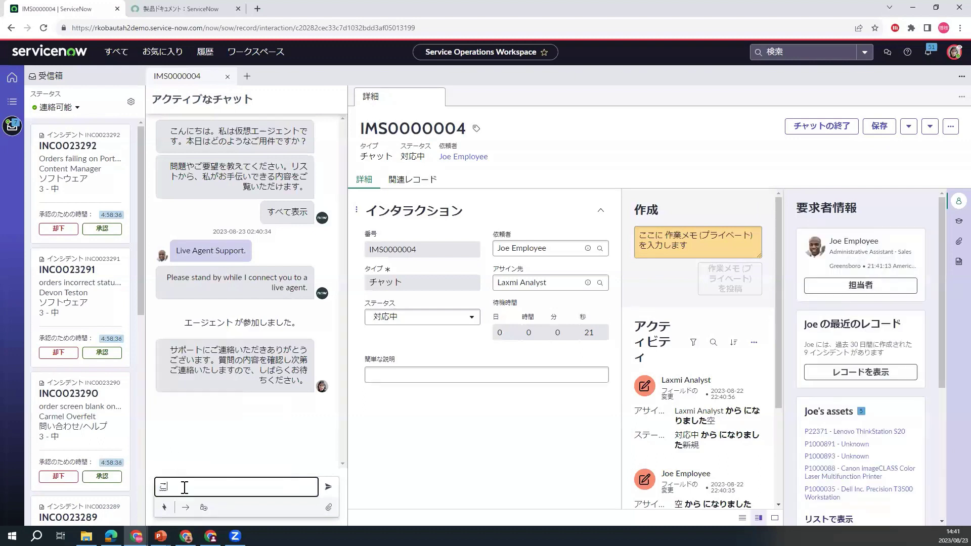
{"action": "type", "text": "んにちは"}
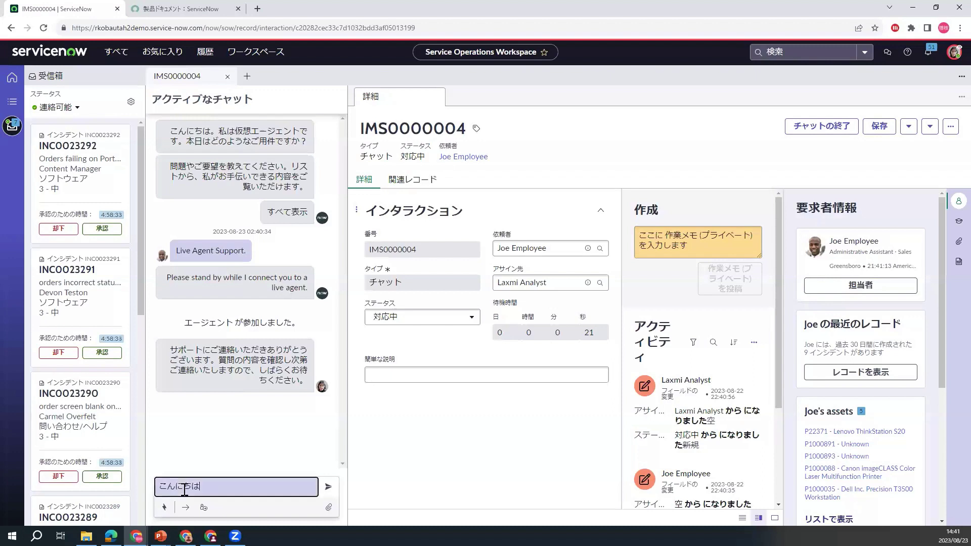
{"action": "type", "text": "ん"}
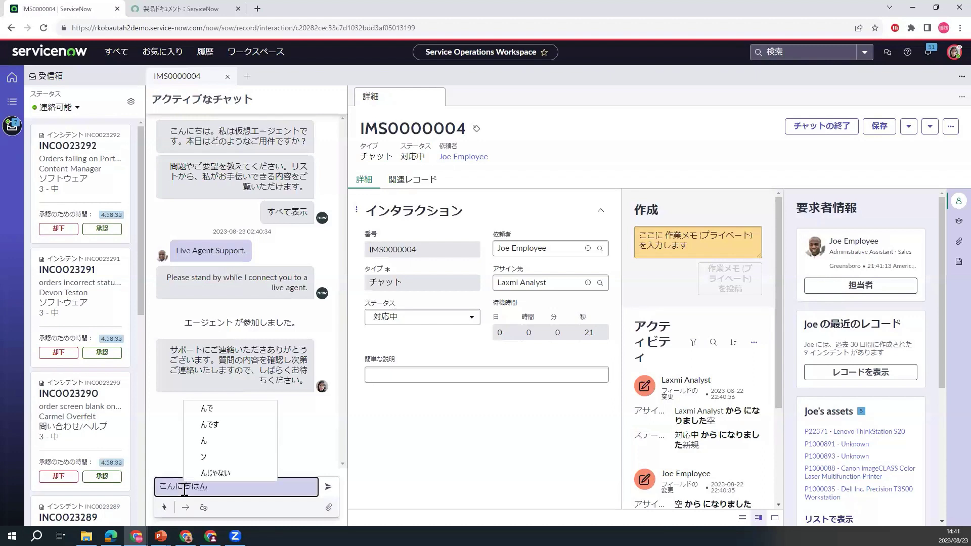
{"action": "key", "text": "BackSpace"}
{"action": "key", "text": "BackSpace"}
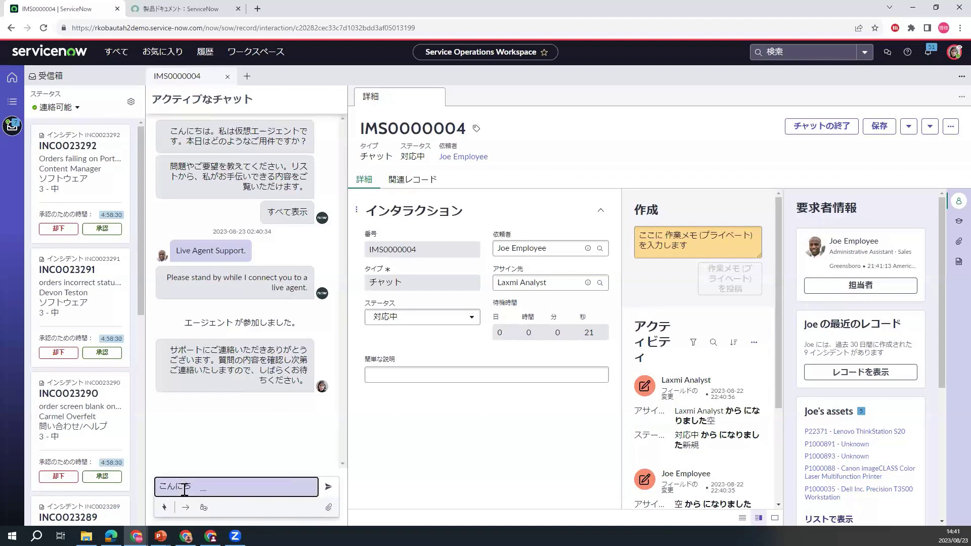
{"action": "key", "text": "BackSpace"}
{"action": "key", "text": "BackSpace"}
{"action": "key", "text": "BackSpace"}
{"action": "key", "text": "BackSpace"}
Send the greeting こんにちは to the requester in the active chat.
{"action": "left_click", "coordinate": [185, 489]}
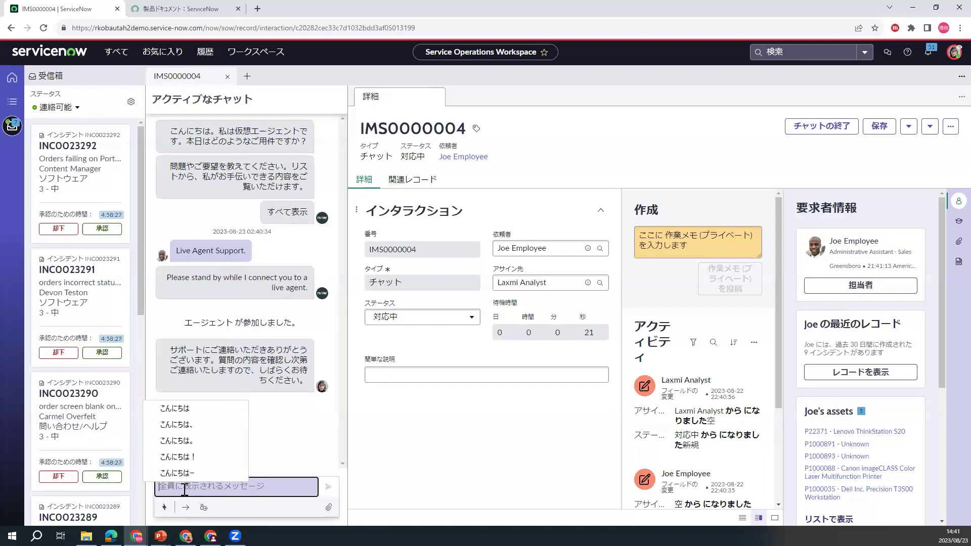
{"action": "key", "text": "Down"}
{"action": "key", "text": "Return"}
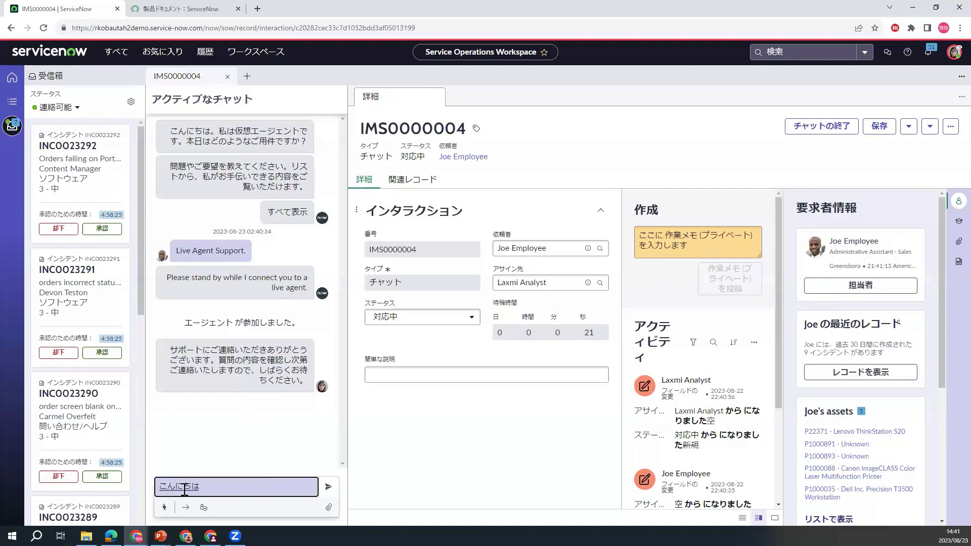
{"action": "key", "text": "Return"}
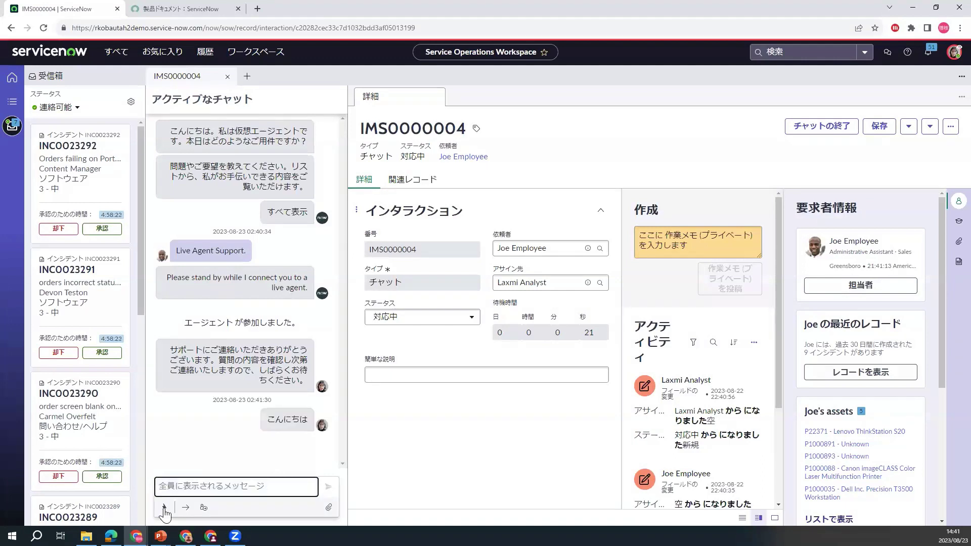
Review the chat's quick action commands from /autopilot to /tq, and dismiss the command list.
{"action": "left_click", "coordinate": [164, 508]}
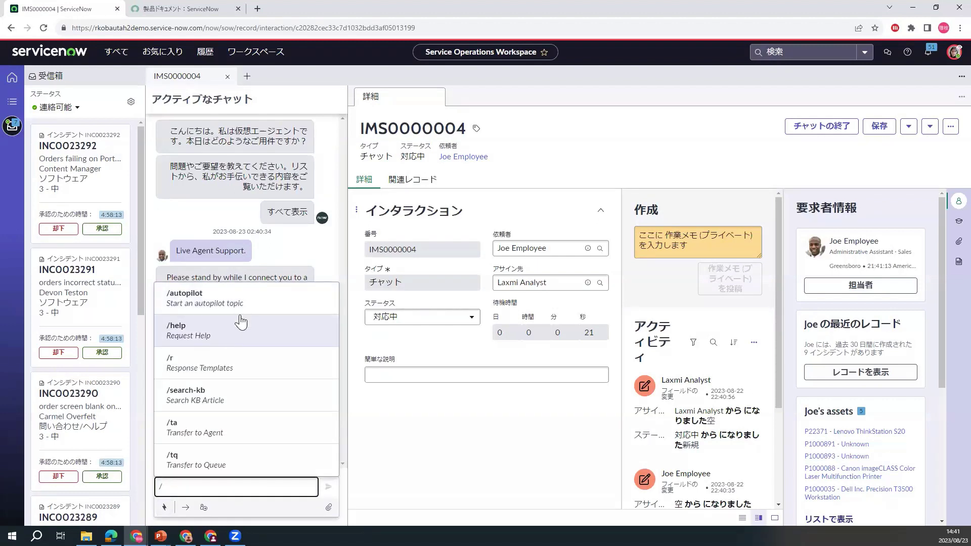
{"action": "key", "text": "Up"}
{"action": "key", "text": "Down"}
{"action": "key", "text": "Down"}
{"action": "key", "text": "Down"}
{"action": "key", "text": "Down"}
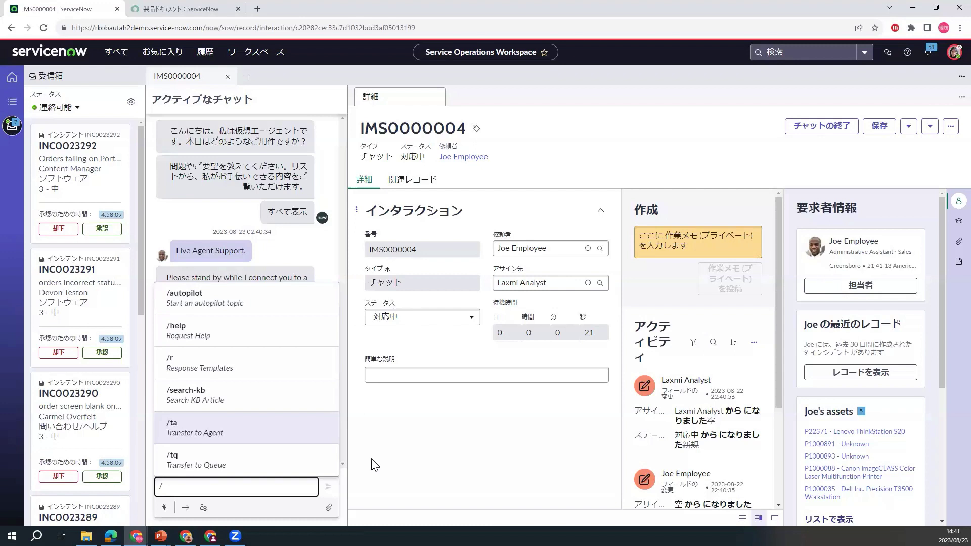
{"action": "key", "text": "Escape"}
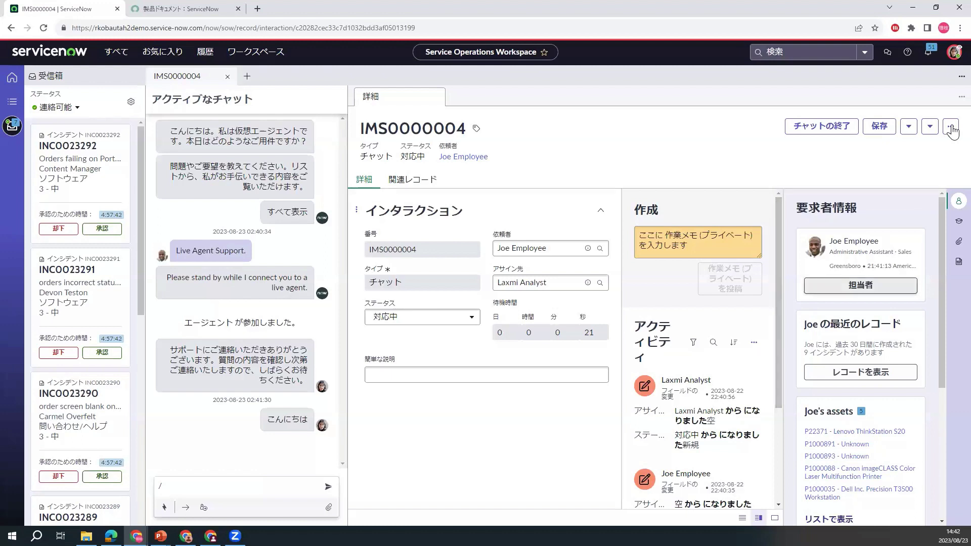
Accept the incident INC0023290 waiting in the inbox so that its record opens.
{"action": "left_click", "coordinate": [950, 129]}
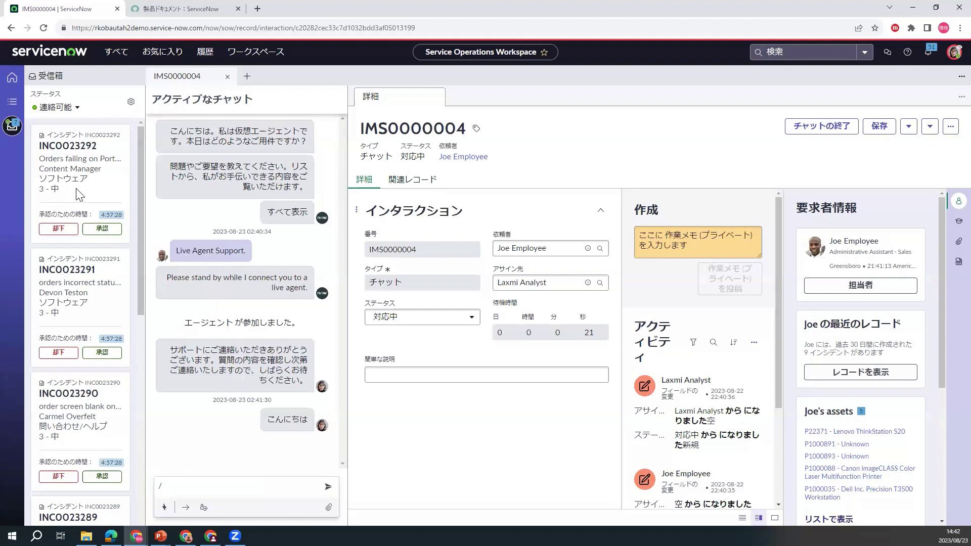
{"action": "left_click", "coordinate": [99, 230]}
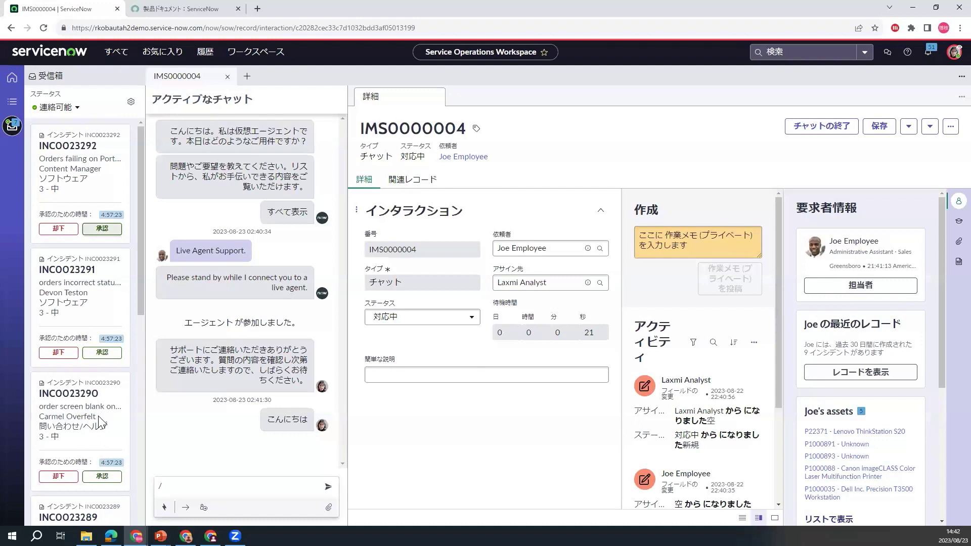
{"action": "left_click", "coordinate": [102, 477]}
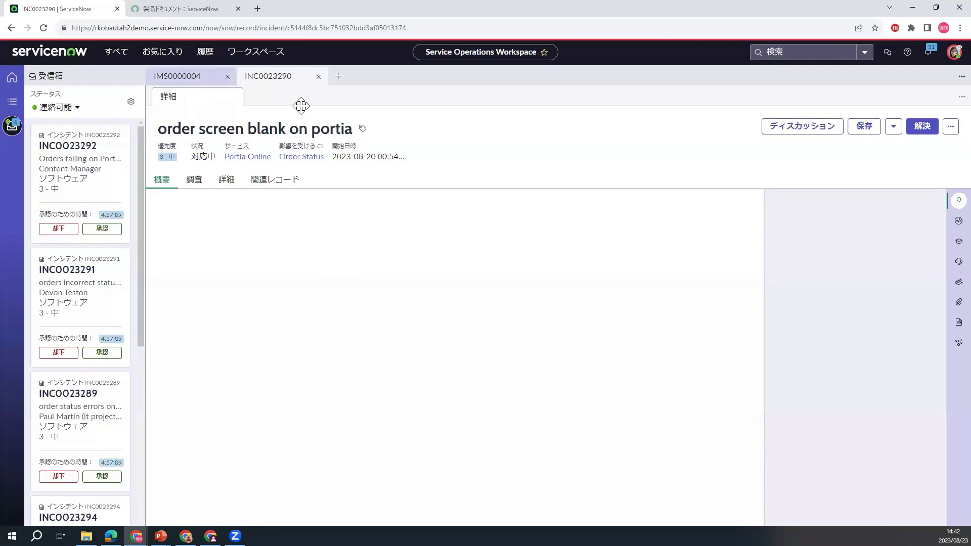
Review the incident's impact section (影響度), including the affected CIs and the impacted services/CIs (影響するサービス/CI).
{"action": "mouse_move", "coordinate": [205, 76]}
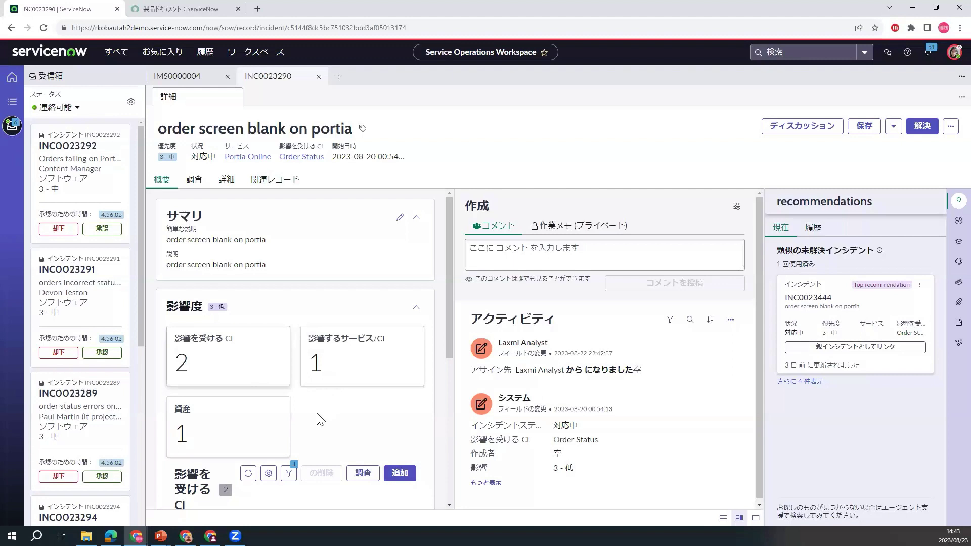
{"action": "scroll", "coordinate": [288, 418], "scroll_direction": "down", "scroll_amount": 2}
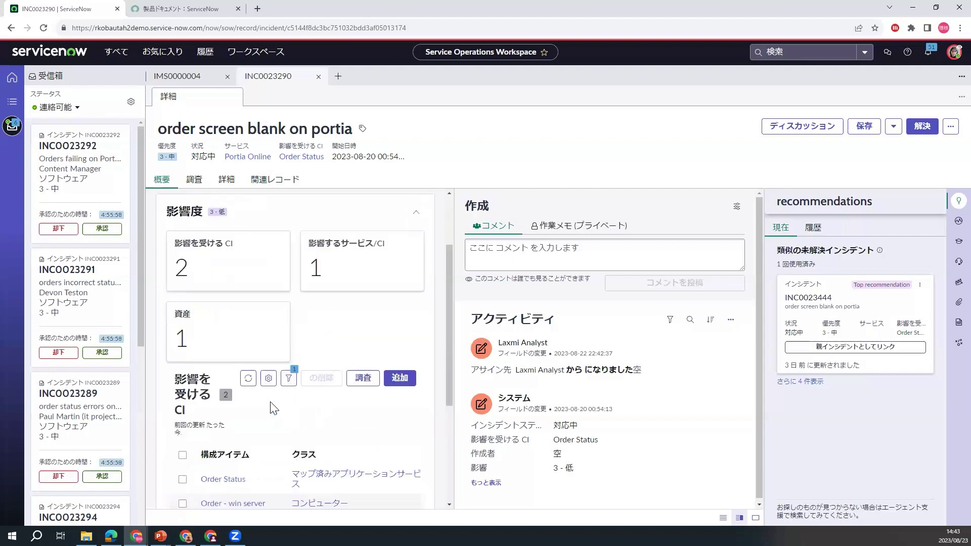
{"action": "scroll", "coordinate": [243, 388], "scroll_direction": "down", "scroll_amount": 1}
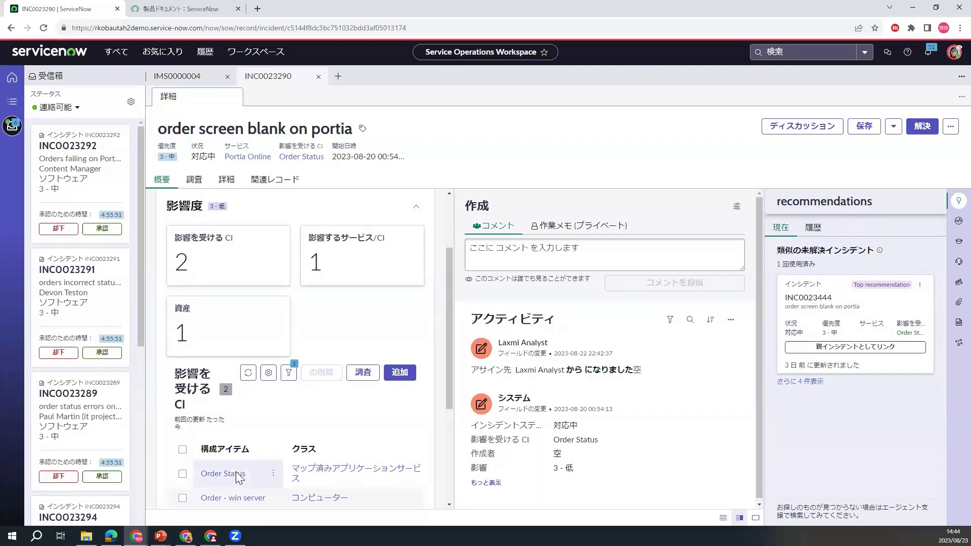
{"action": "left_click", "coordinate": [347, 272]}
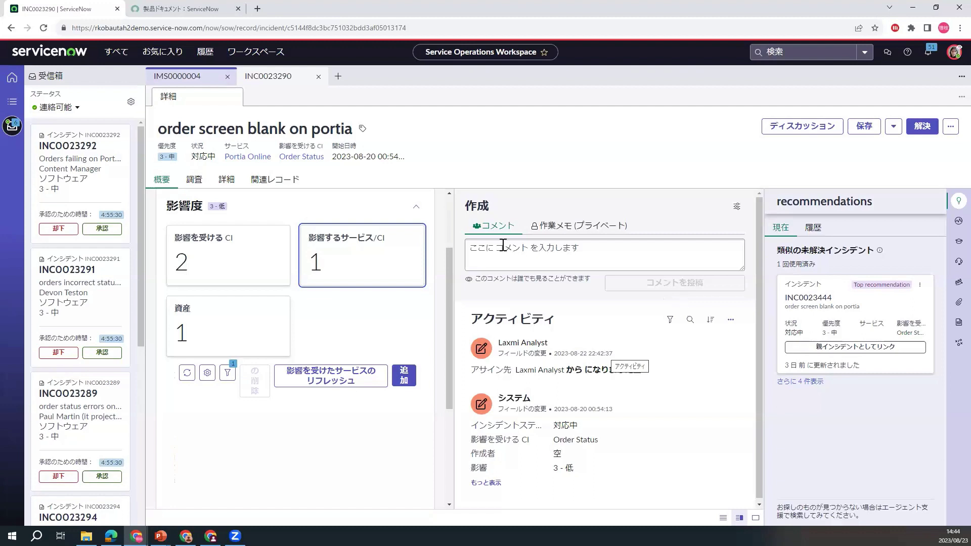
Switch the compose area to private work notes (作業メモ) and try the stacked view (スタックビュー), turning it on and off again.
{"action": "left_click", "coordinate": [538, 230]}
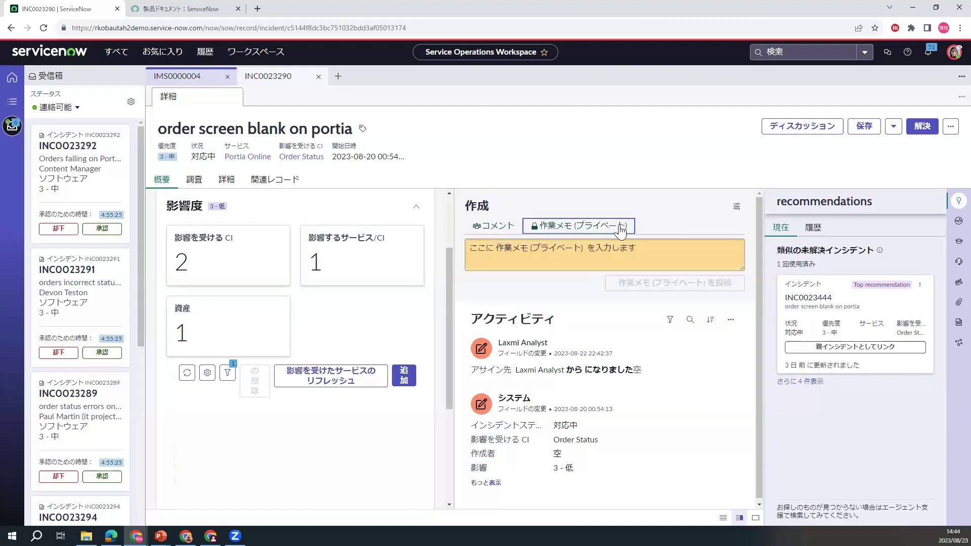
{"action": "key", "text": "Return"}
{"action": "key", "text": "Tab"}
{"action": "key", "text": "Return"}
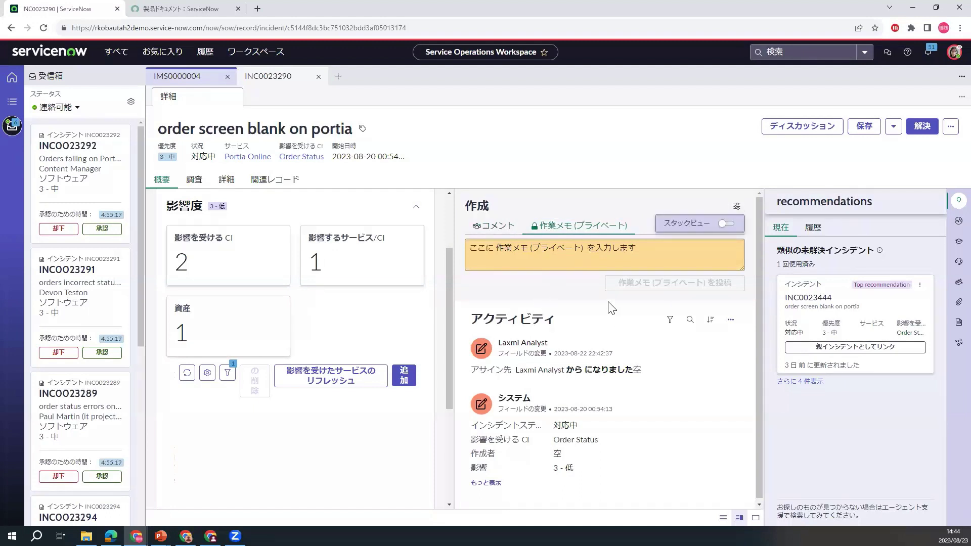
{"action": "left_click", "coordinate": [721, 224]}
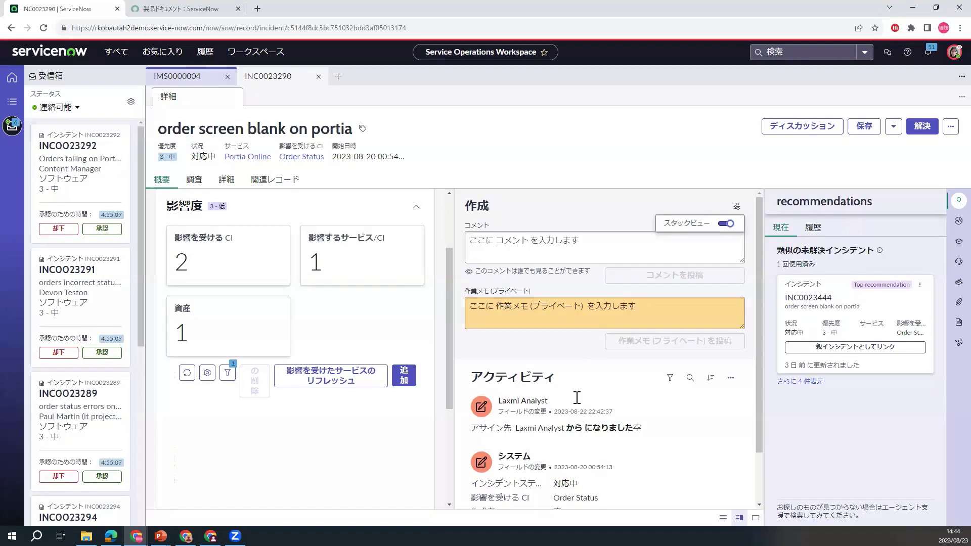
{"action": "left_click", "coordinate": [733, 229]}
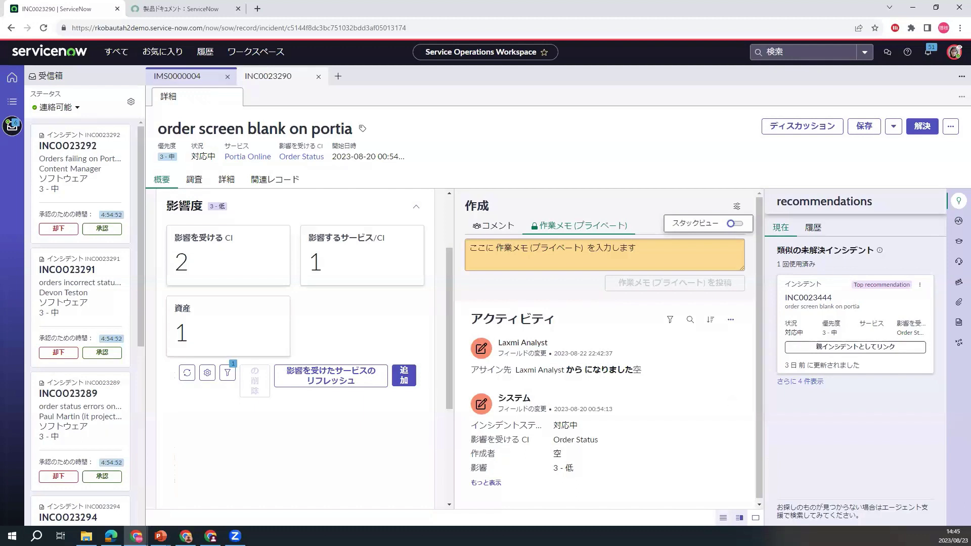
Try the form-pane-only layout for the incident and set it to activity stream only (アクティビティストリームのみ).
{"action": "left_click", "coordinate": [723, 518]}
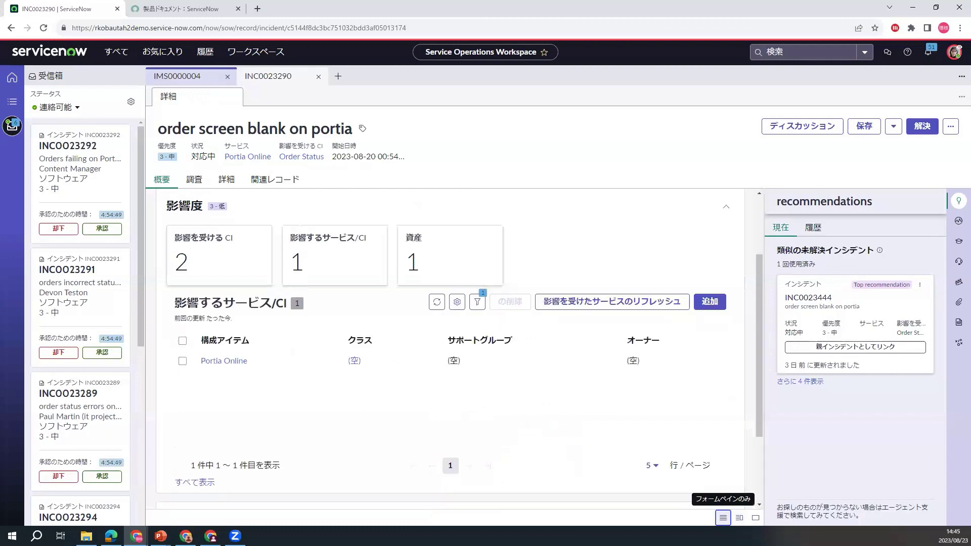
{"action": "left_click", "coordinate": [756, 519]}
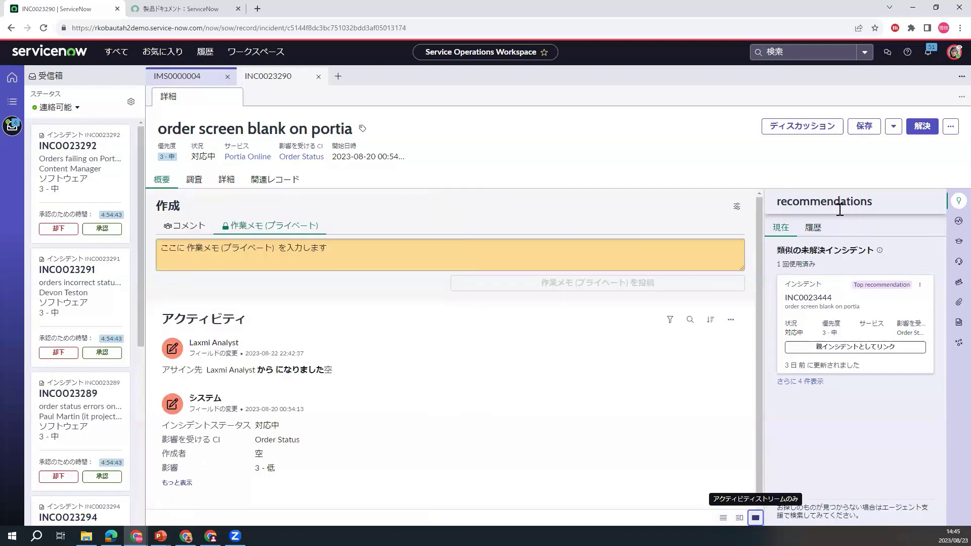
Expand the similar open incident recommendations and link INC0023444 as the parent incident of INC0023290.
{"action": "left_click", "coordinate": [956, 201]}
{"action": "left_click", "coordinate": [956, 201]}
{"action": "left_click", "coordinate": [794, 382]}
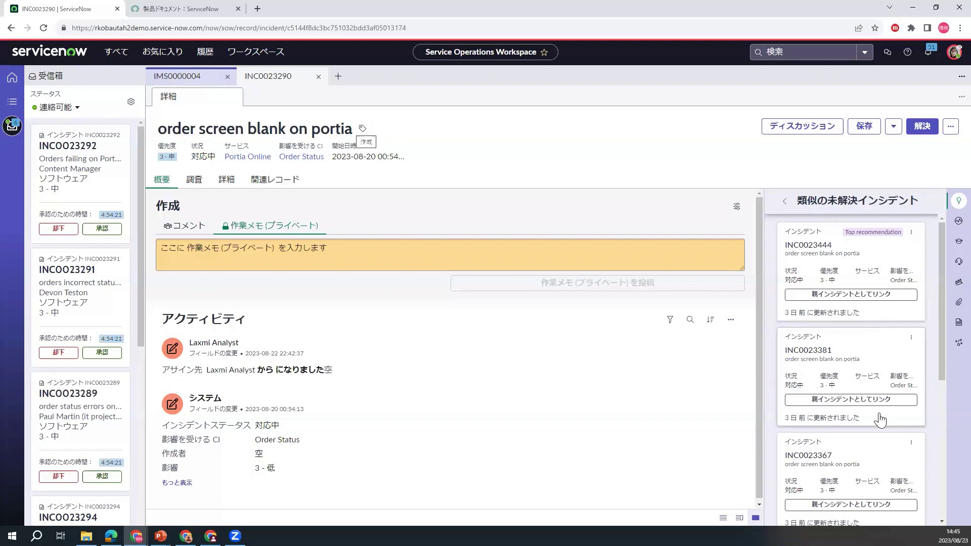
{"action": "left_click", "coordinate": [872, 300]}
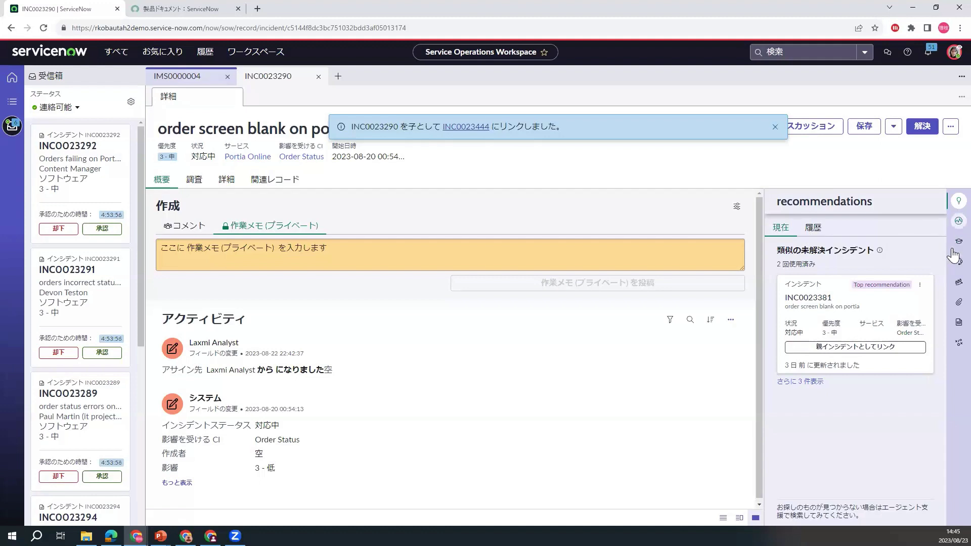
Review the incident's record information (レコード情報) and bring up Agent Assist (エージェント支援).
{"action": "left_click", "coordinate": [959, 221]}
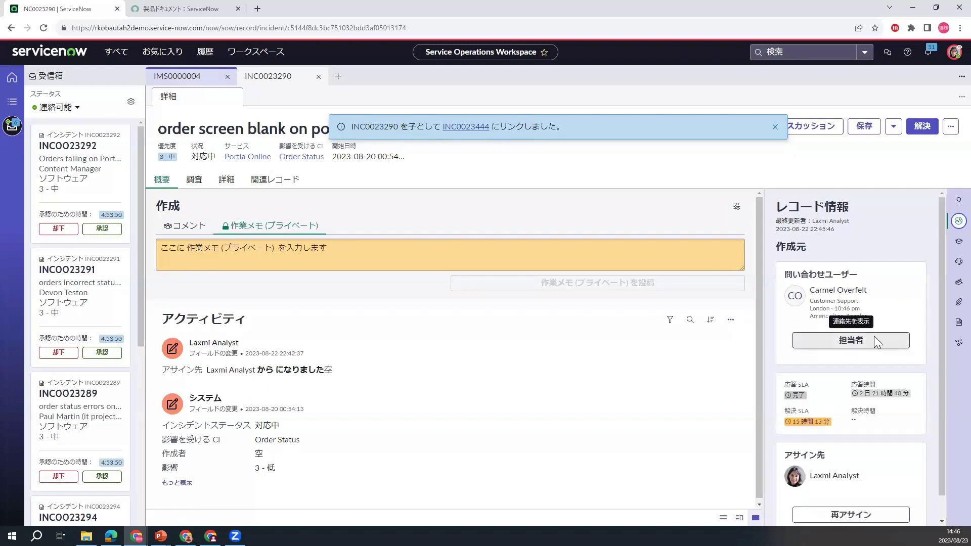
{"action": "scroll", "coordinate": [905, 347], "scroll_direction": "down", "scroll_amount": 1}
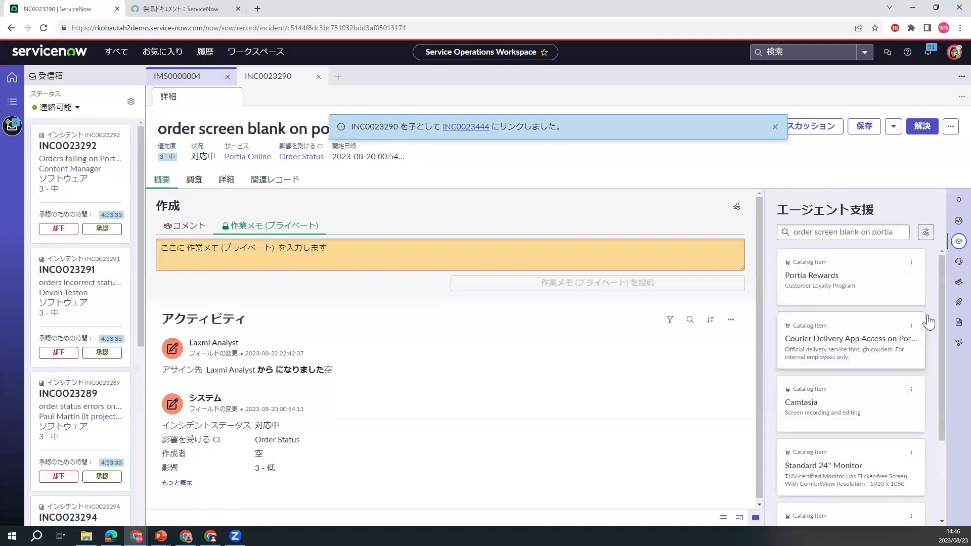
Filter the Agent Assist results to Similar Open Incidents and examine the actions offered for the second result.
{"action": "left_click", "coordinate": [926, 234]}
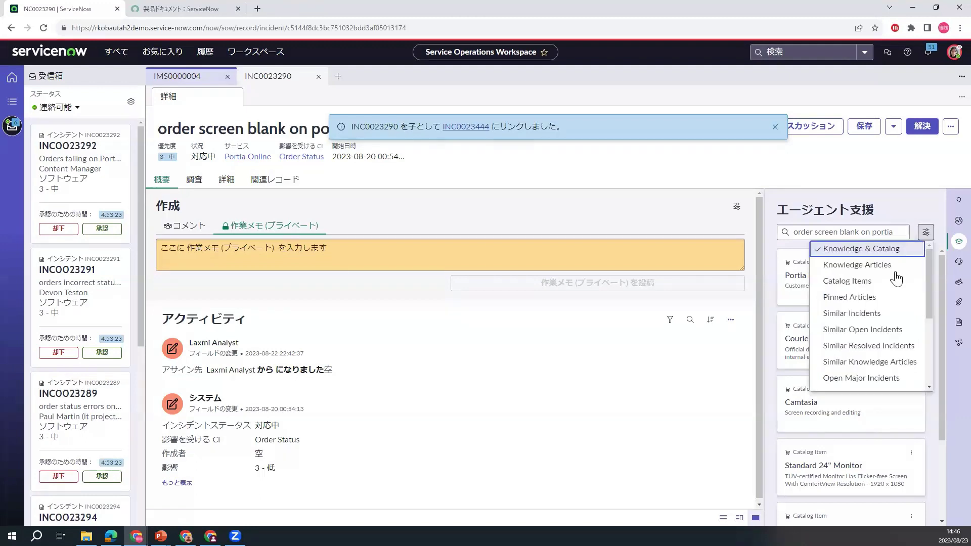
{"action": "left_click", "coordinate": [871, 330]}
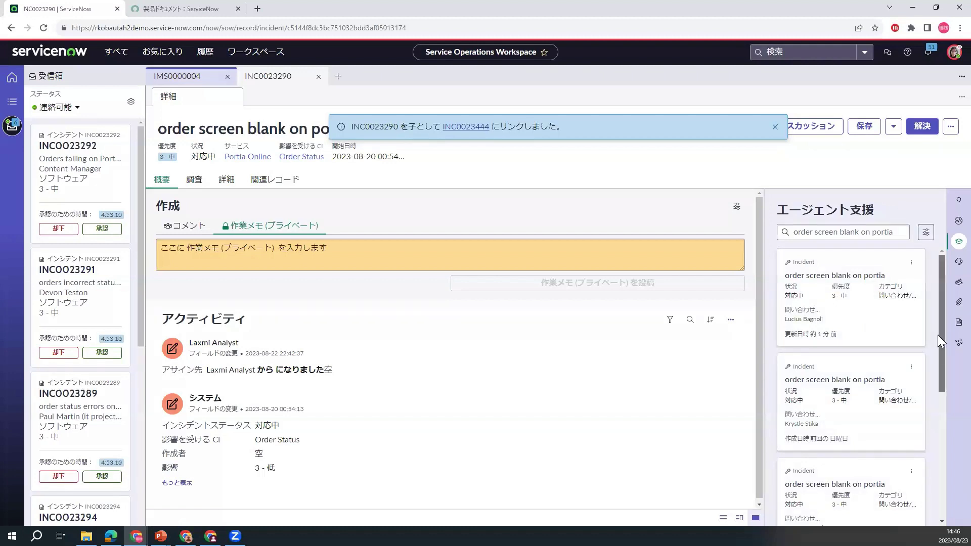
{"action": "scroll", "coordinate": [935, 336], "scroll_direction": "down", "scroll_amount": 1}
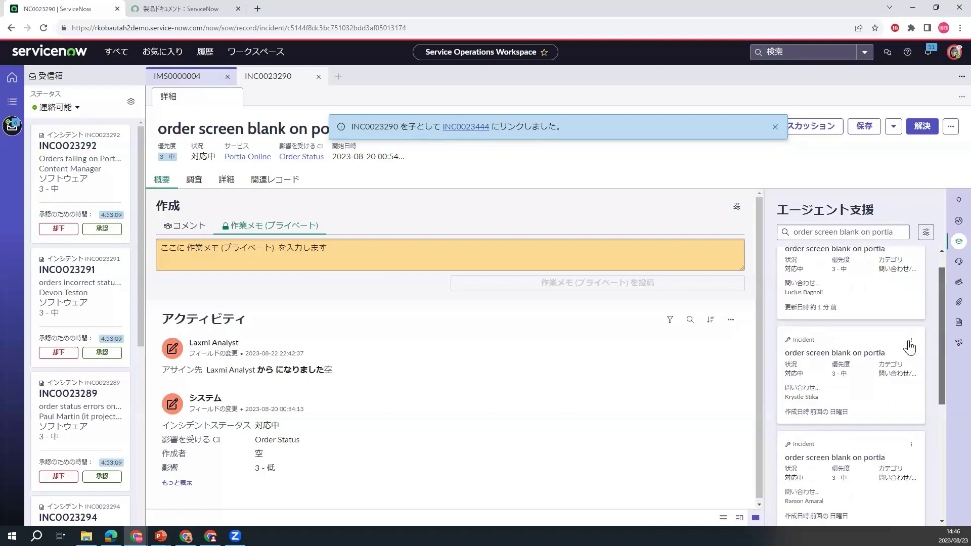
{"action": "left_click", "coordinate": [910, 341]}
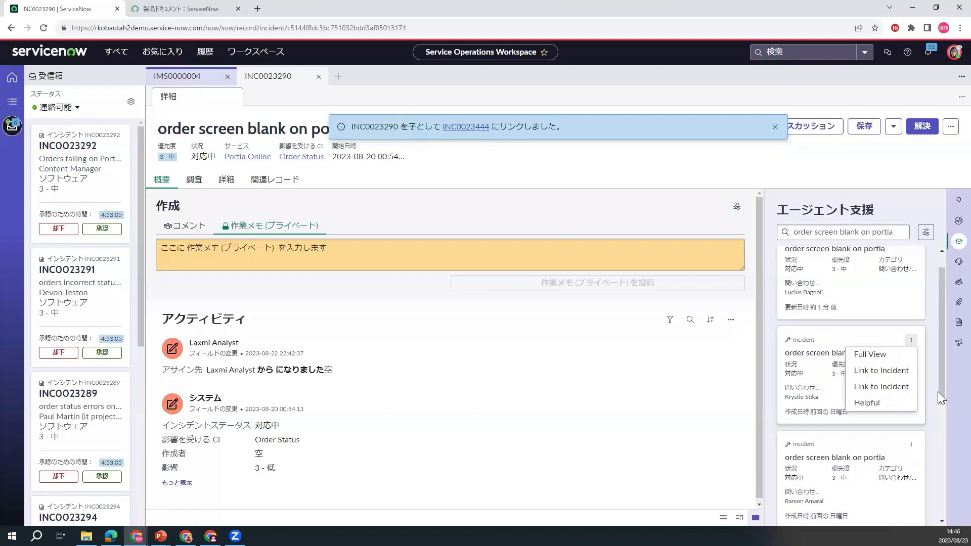
{"action": "key", "text": "Up"}
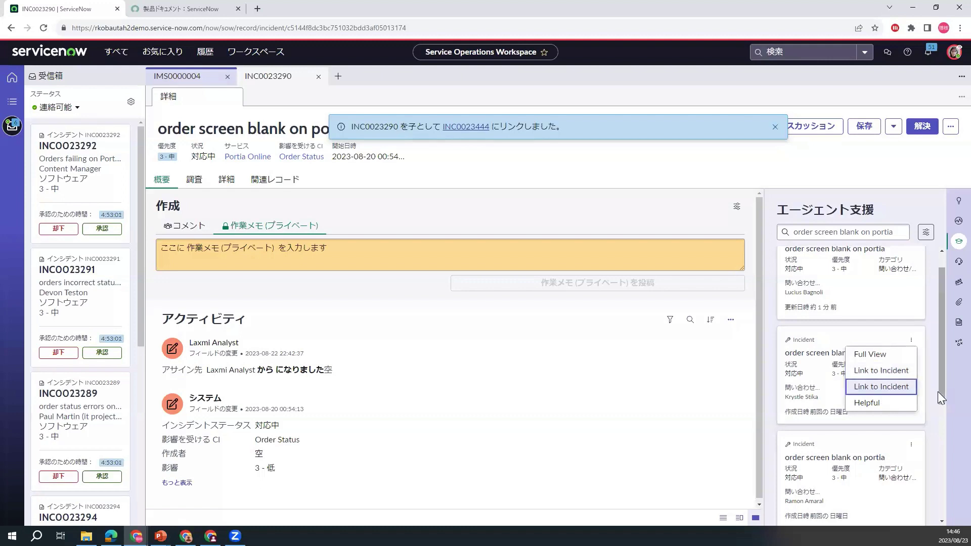
View the incident's on-call experts and on-call escalations, and dismiss the notification about the parent link.
{"action": "left_click", "coordinate": [954, 262]}
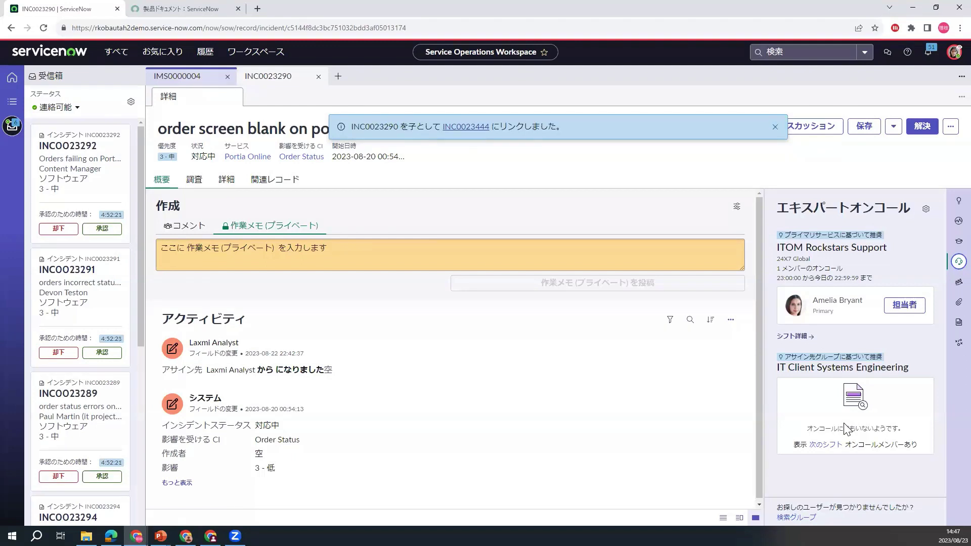
{"action": "left_click", "coordinate": [954, 283]}
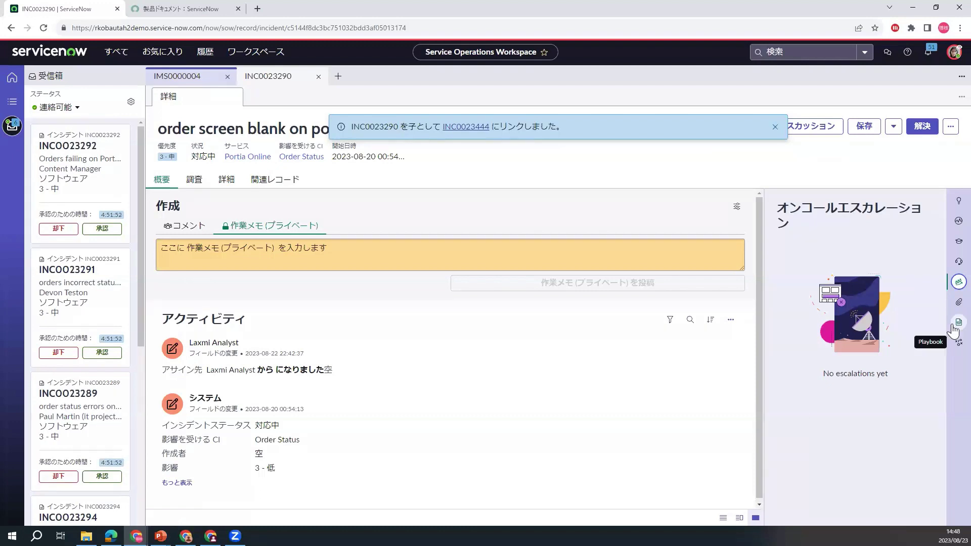
{"action": "left_click", "coordinate": [775, 127]}
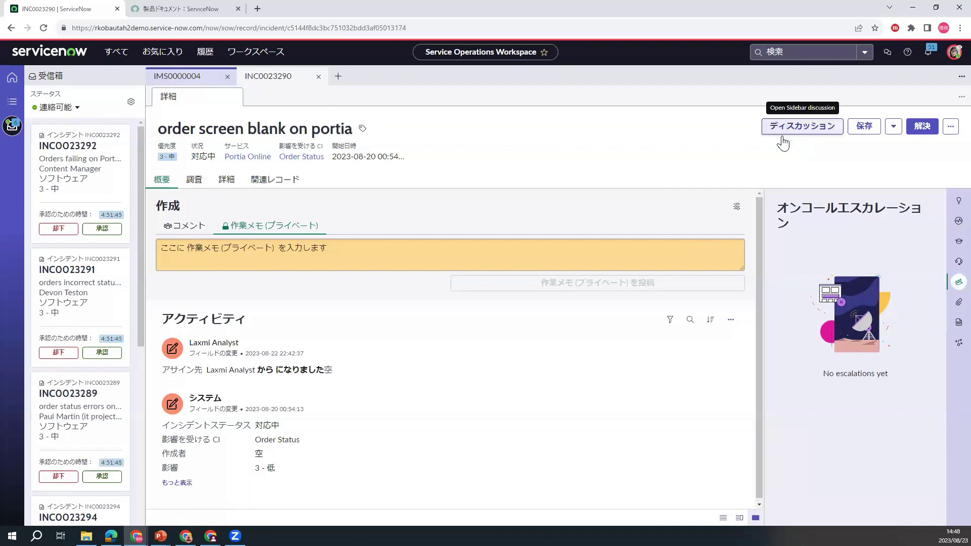
Open the Sidebar discussion form for the incident and examine its subject, participants and message fields.
{"action": "left_click", "coordinate": [812, 130]}
{"action": "left_click", "coordinate": [812, 131]}
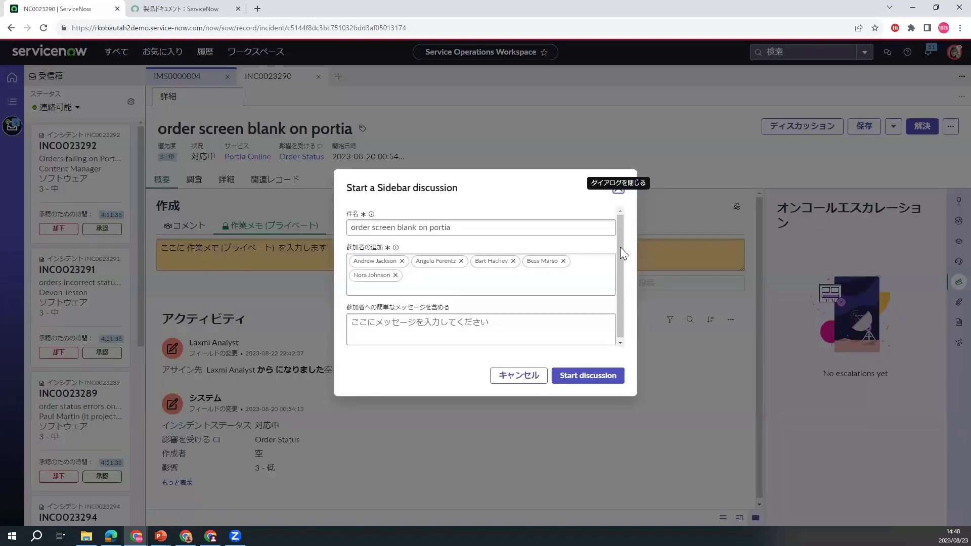
{"action": "scroll", "coordinate": [620, 247], "scroll_direction": "down", "scroll_amount": 1}
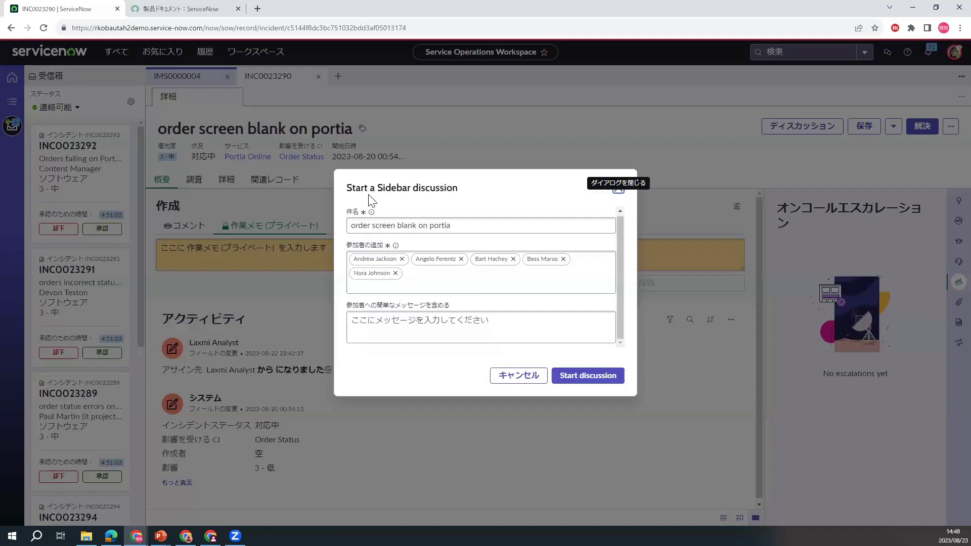
{"action": "triple_click", "coordinate": [355, 229]}
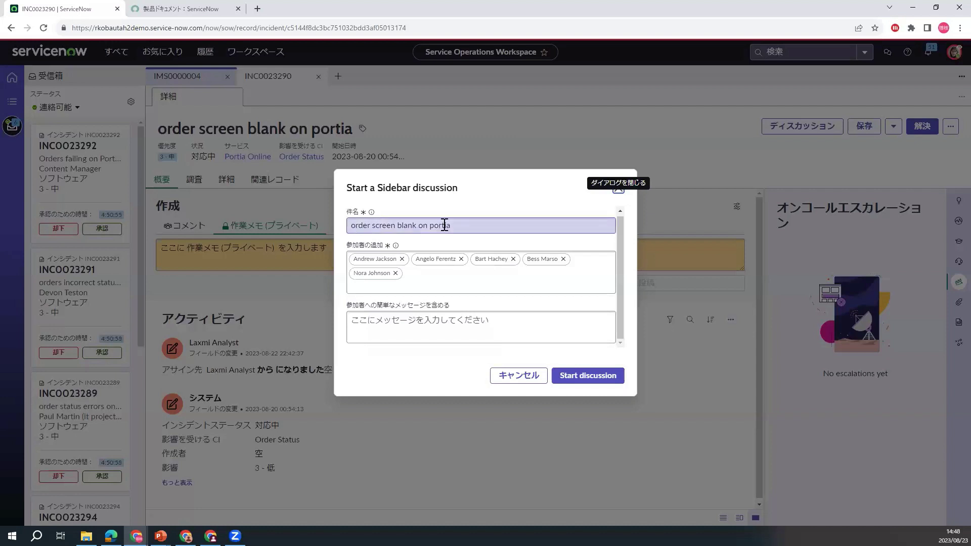
{"action": "left_click", "coordinate": [353, 240]}
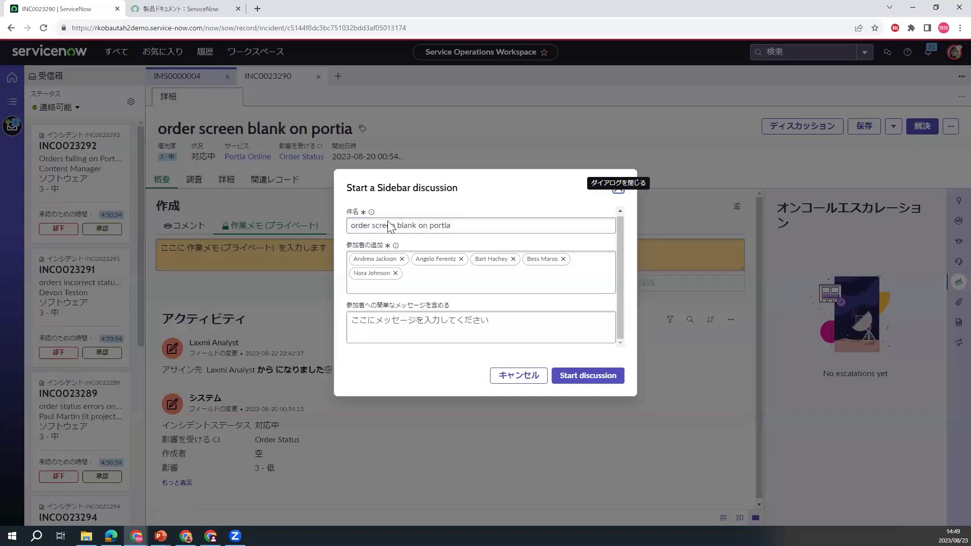
{"action": "left_click", "coordinate": [392, 263]}
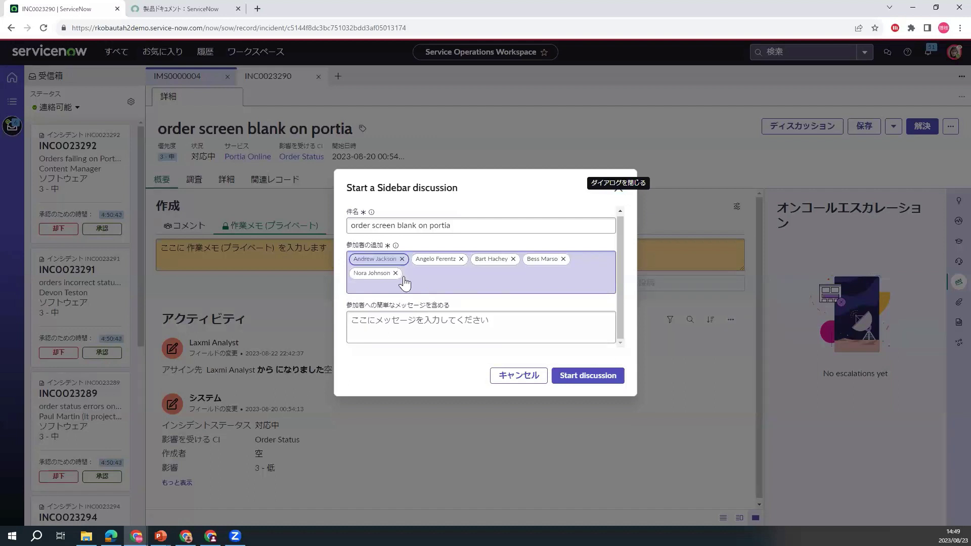
{"action": "left_click", "coordinate": [408, 326]}
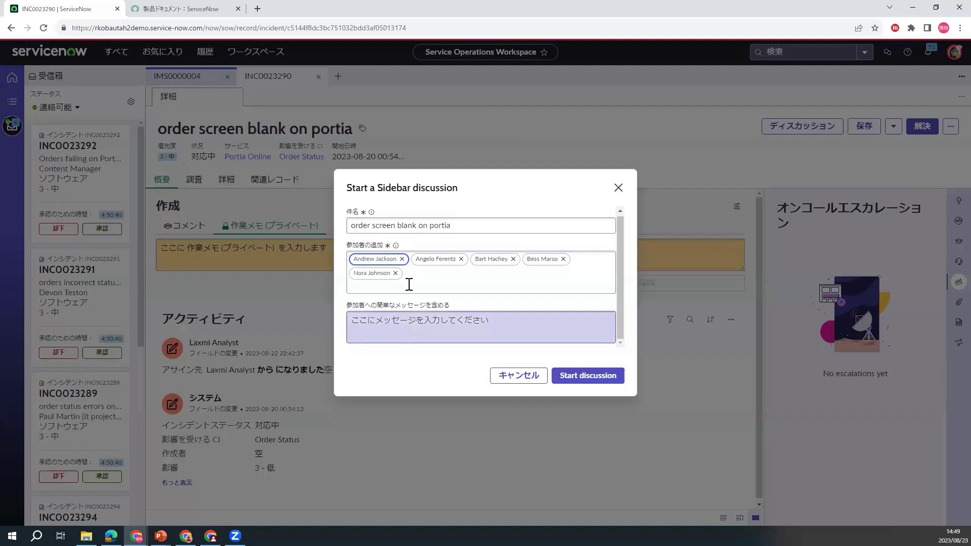
{"action": "left_click", "coordinate": [404, 247]}
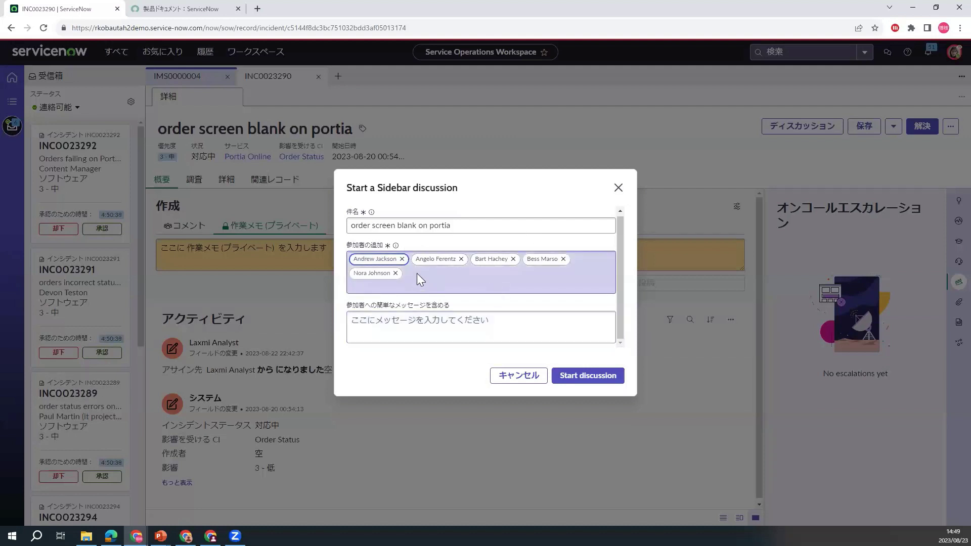
{"action": "left_click", "coordinate": [396, 322]}
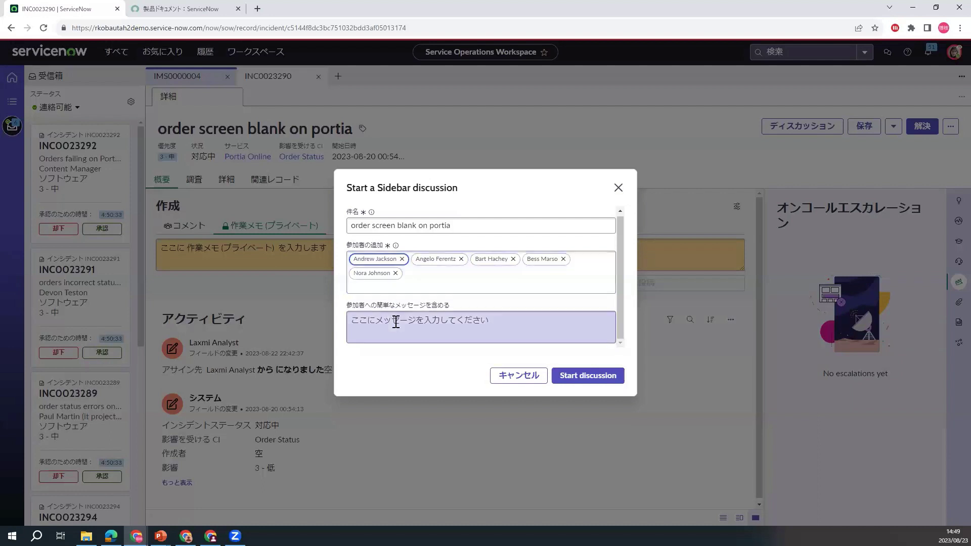
{"action": "left_click", "coordinate": [378, 316]}
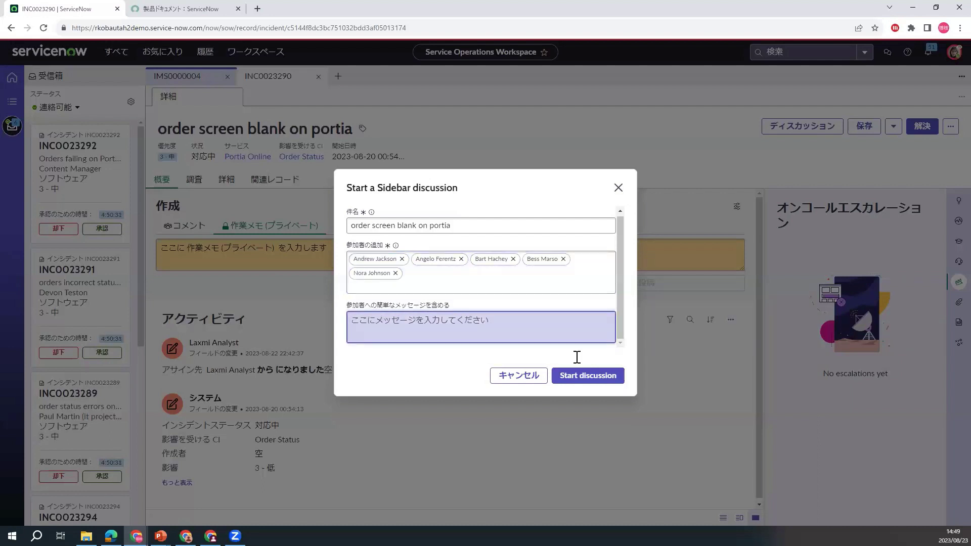
{"action": "left_click", "coordinate": [581, 387]}
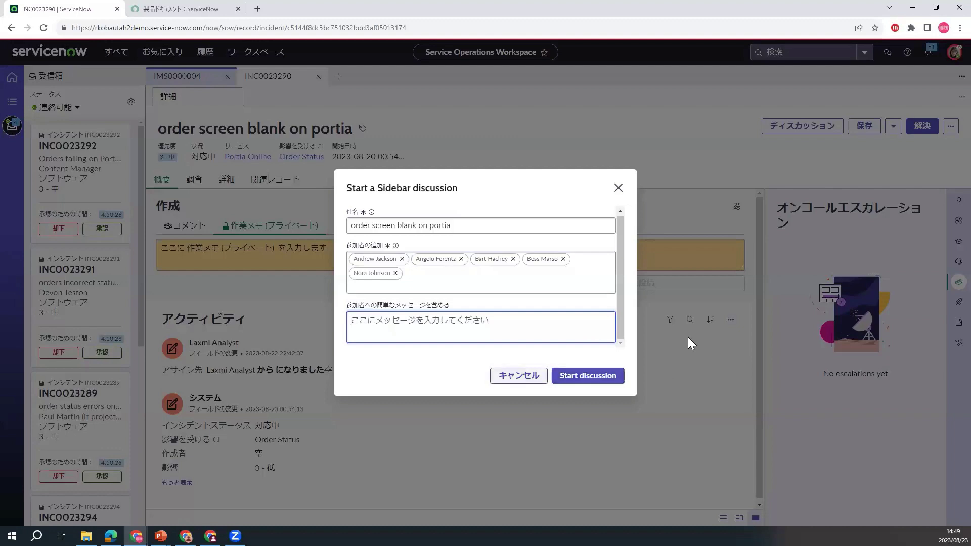
Start the Sidebar discussion for the incident with the listed participants and no message, and close its chat window.
{"action": "key", "text": "Tab"}
{"action": "key", "text": "Tab"}
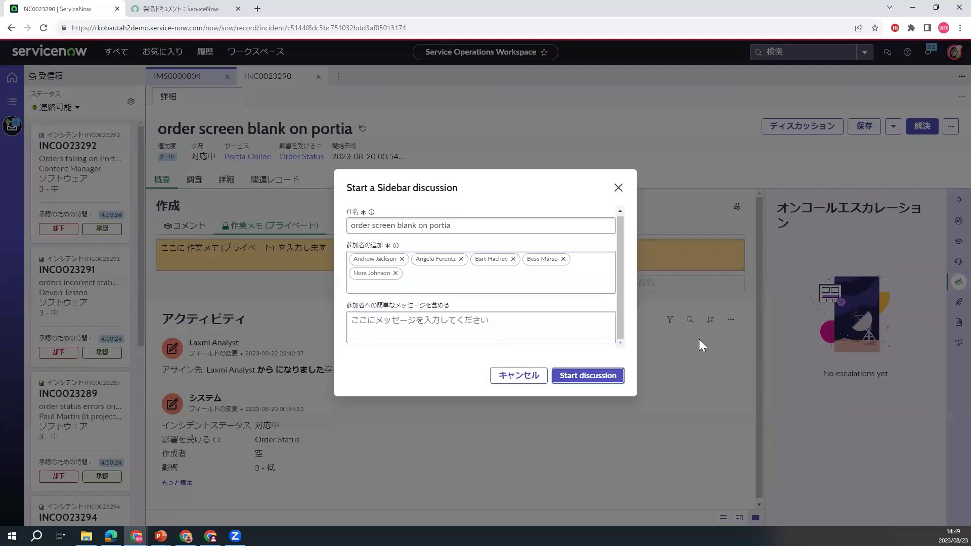
{"action": "key", "text": "Return"}
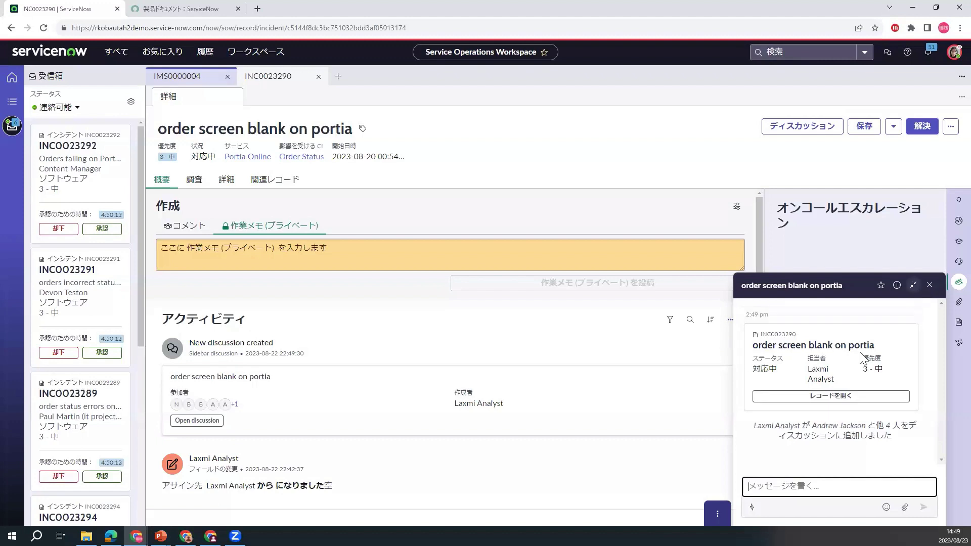
{"action": "left_click", "coordinate": [953, 328]}
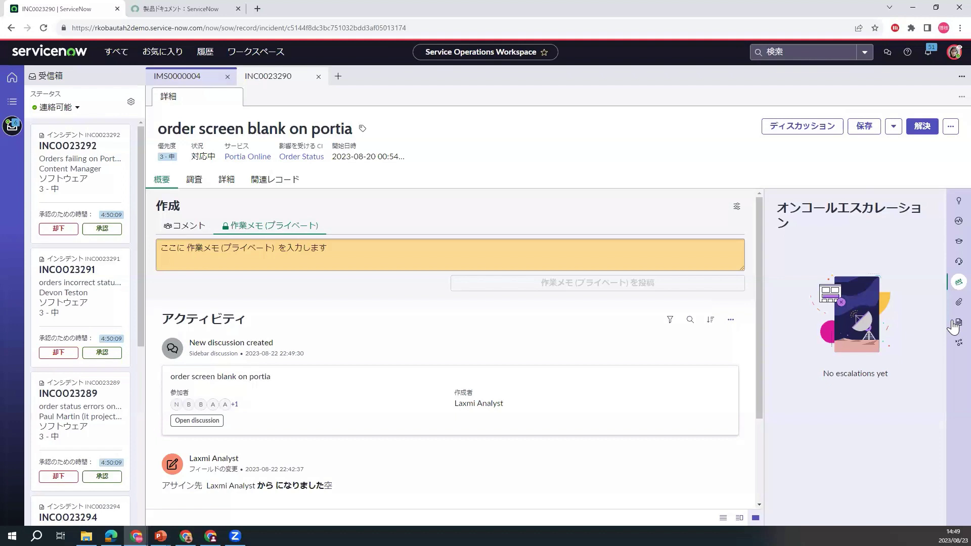
Apply incident_resolution_template to the incident and resolve it with the template's resolution code Solved Remotely (Permanently) and notes.
{"action": "left_click", "coordinate": [953, 327]}
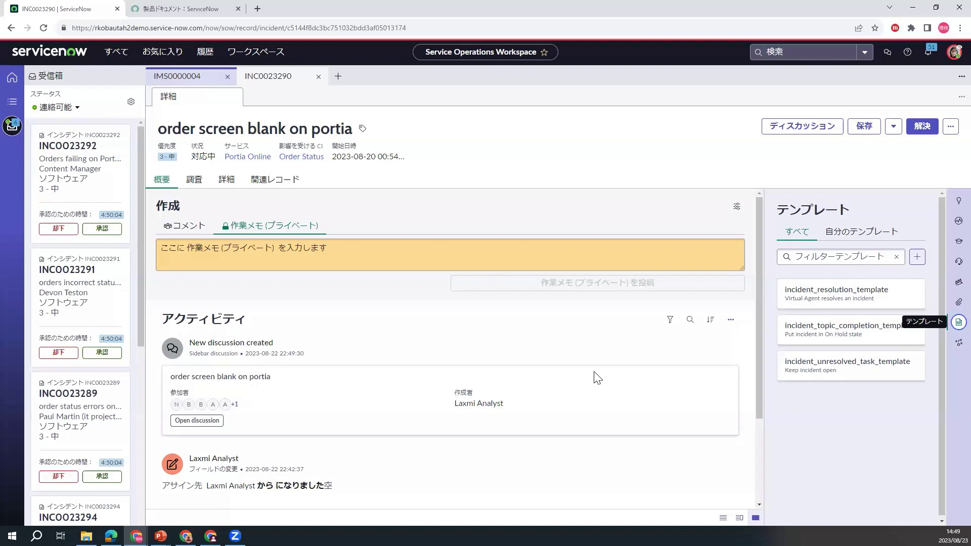
{"action": "left_click", "coordinate": [827, 302]}
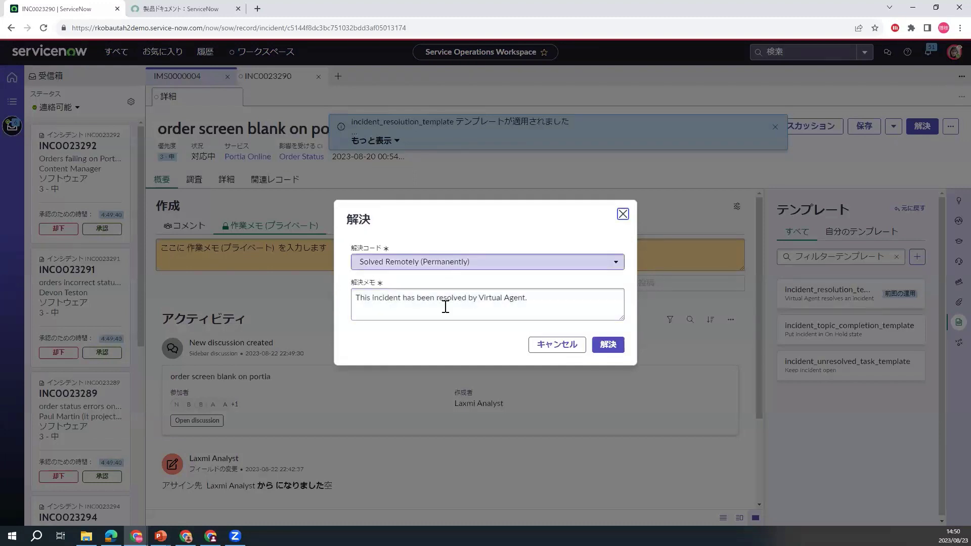
{"action": "left_click", "coordinate": [406, 305]}
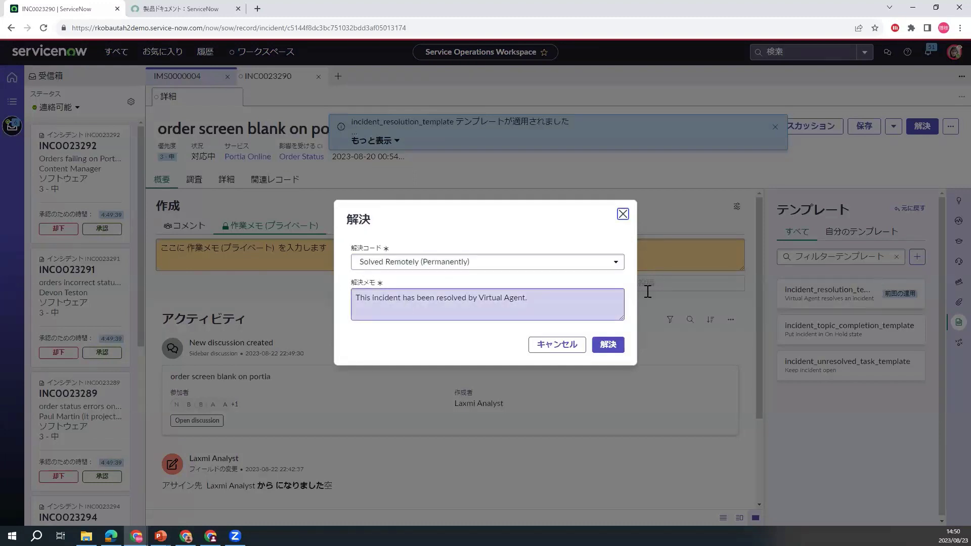
{"action": "left_click", "coordinate": [609, 345]}
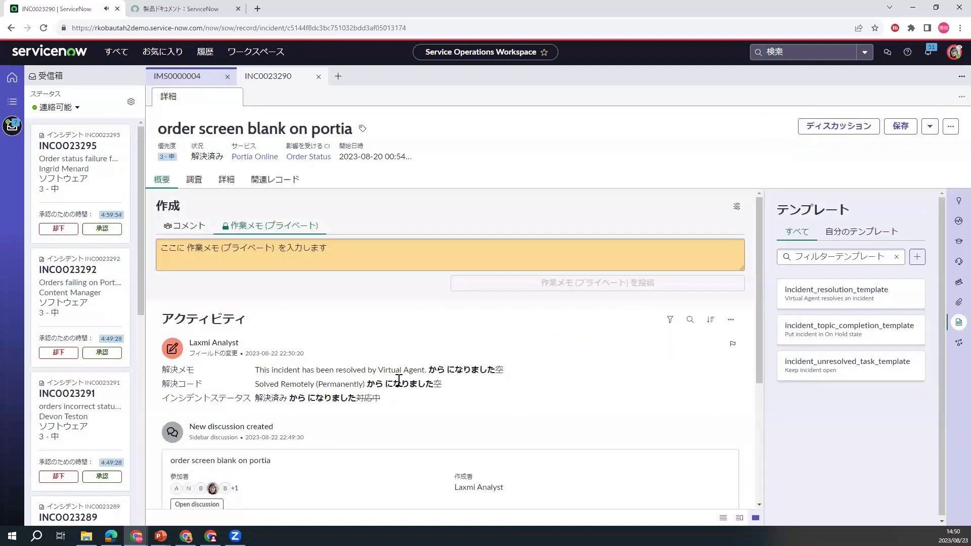
Review the resolved incident's details down to the resolution section, and view its related records with the task SLAs.
{"action": "left_click", "coordinate": [226, 186]}
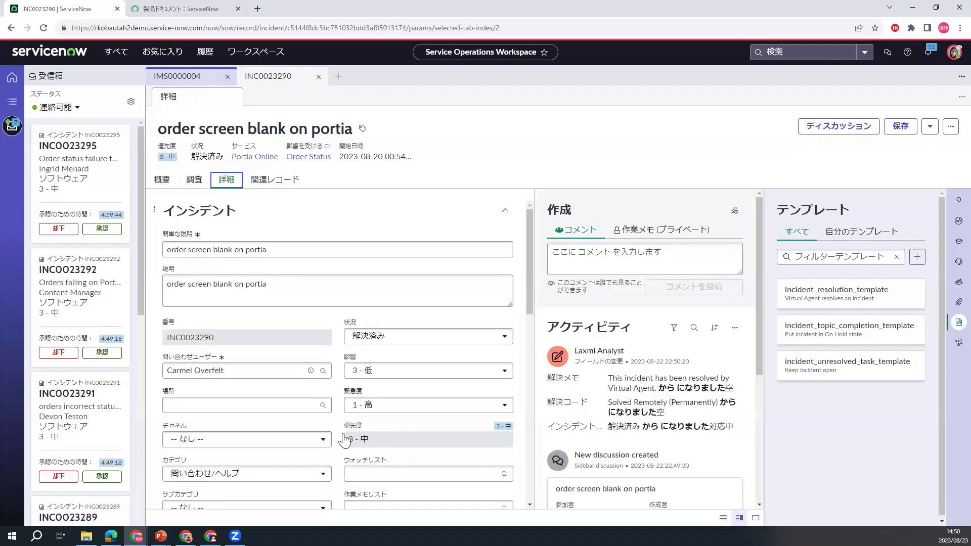
{"action": "scroll", "coordinate": [527, 327], "scroll_direction": "down", "scroll_amount": 4}
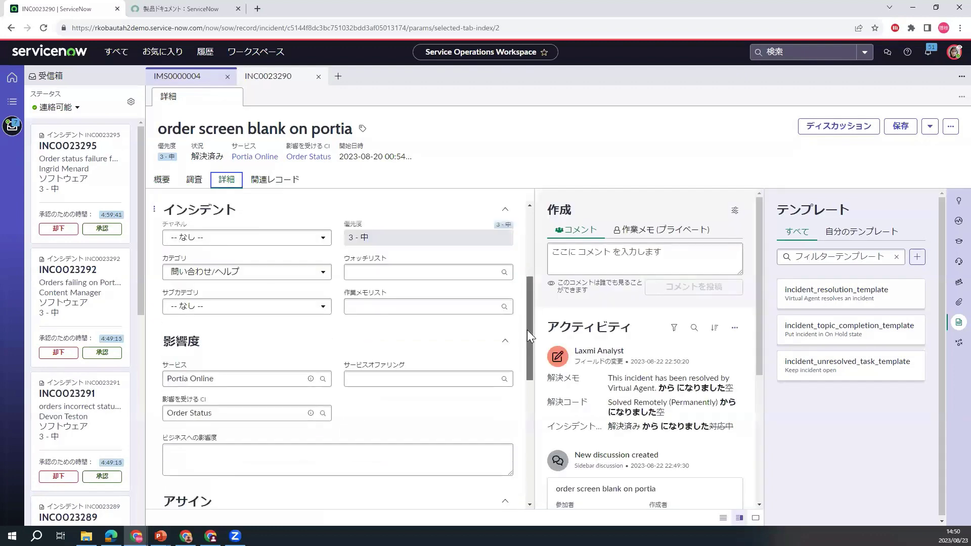
{"action": "scroll", "coordinate": [527, 330], "scroll_direction": "down", "scroll_amount": 1}
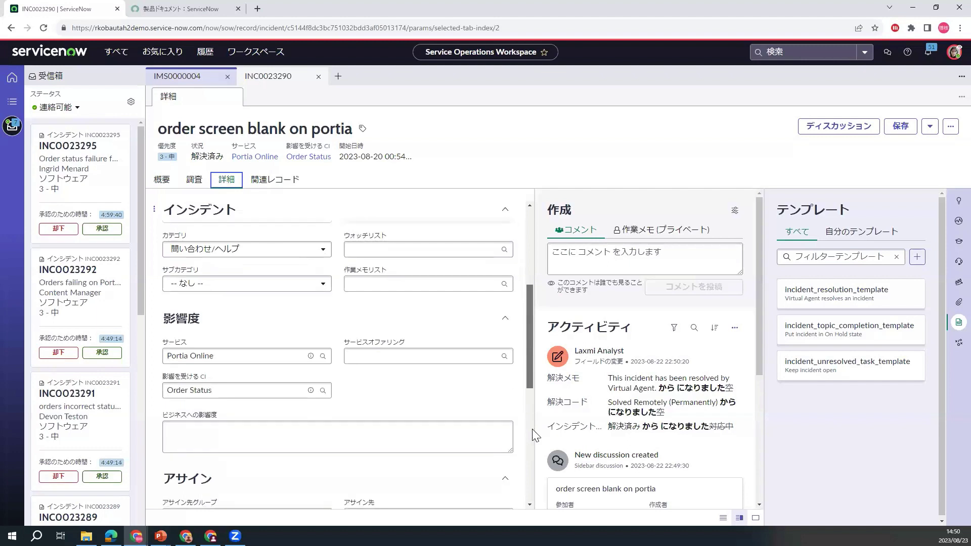
{"action": "scroll", "coordinate": [530, 445], "scroll_direction": "down", "scroll_amount": 8}
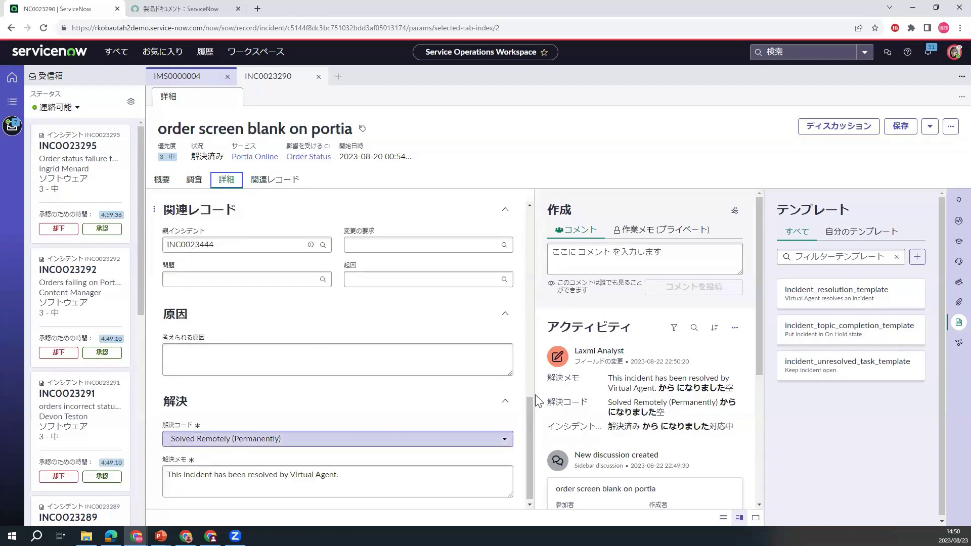
{"action": "scroll", "coordinate": [258, 214], "scroll_direction": "up", "scroll_amount": 8}
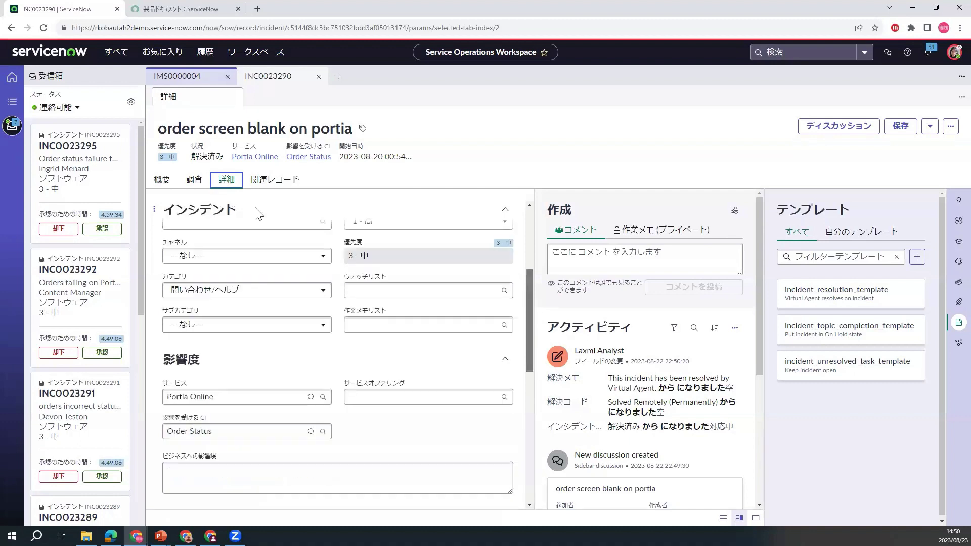
{"action": "left_click", "coordinate": [275, 181]}
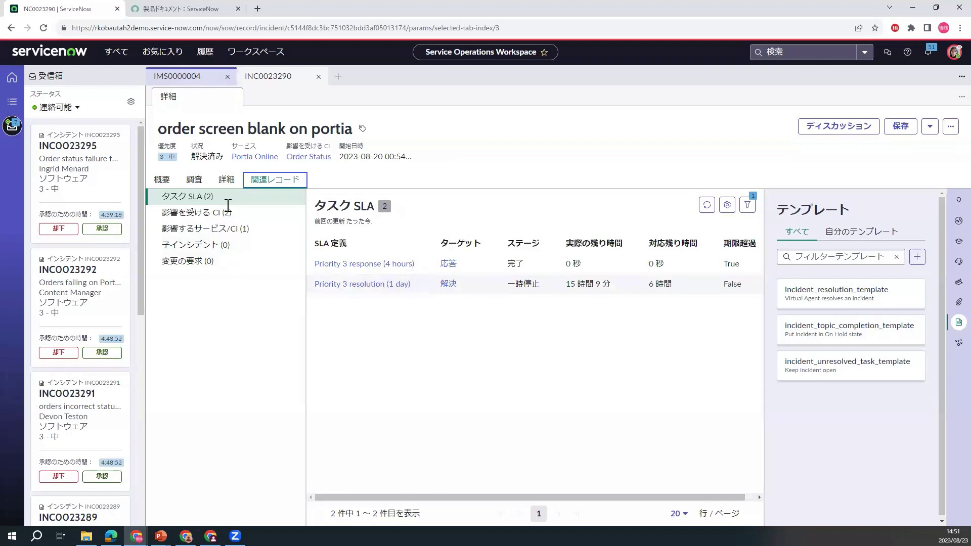
Examine the create options and the additional actions offered for the incident without running any of them.
{"action": "left_click", "coordinate": [929, 130]}
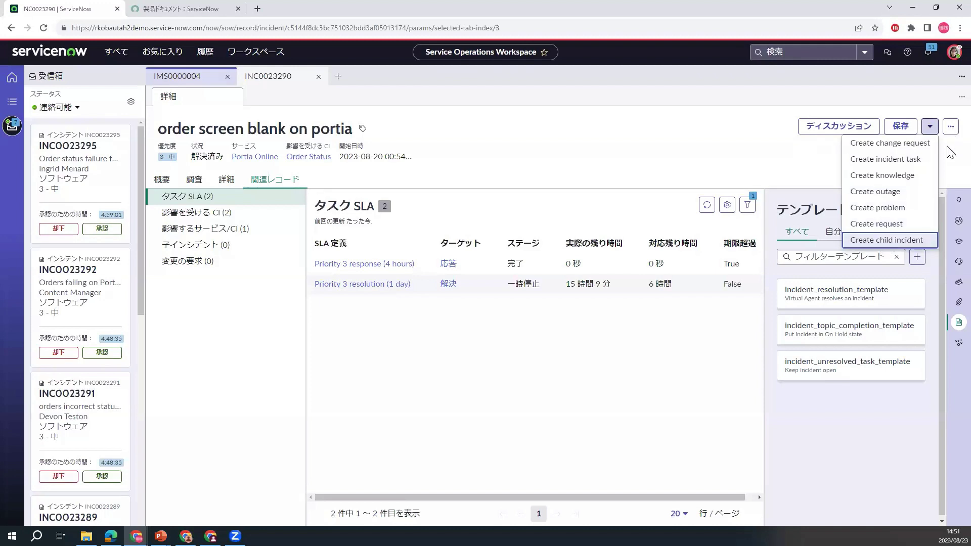
{"action": "key", "text": "Up"}
{"action": "key", "text": "Up"}
{"action": "key", "text": "Up"}
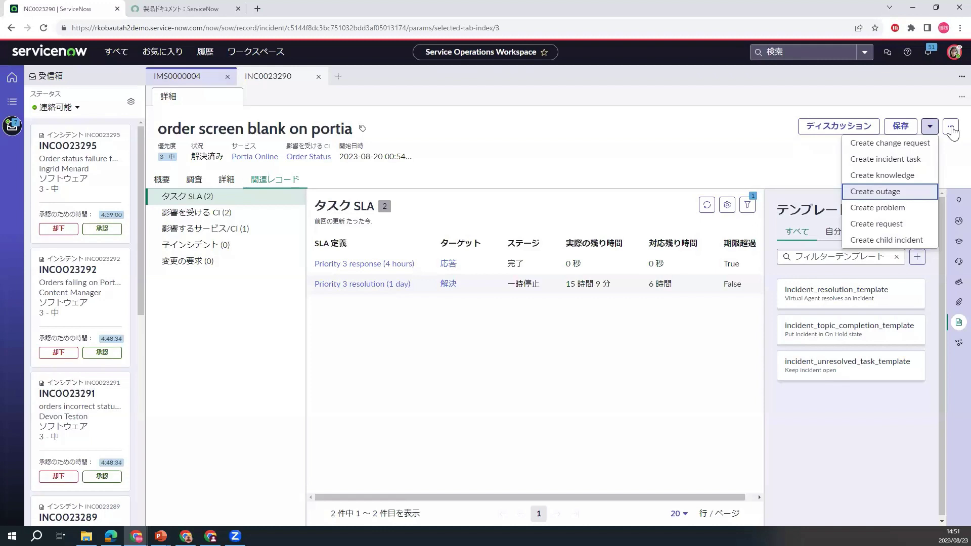
{"action": "left_click", "coordinate": [951, 128]}
{"action": "left_click", "coordinate": [951, 126]}
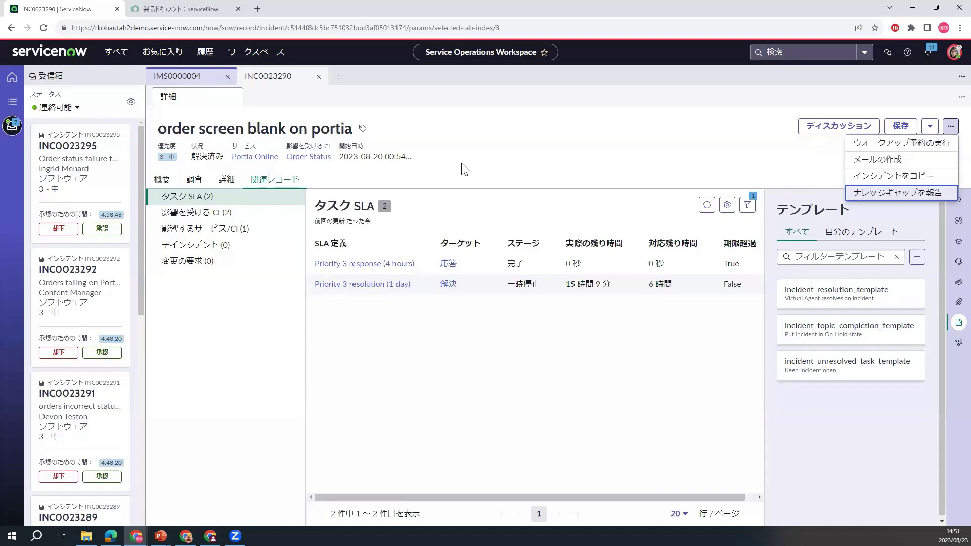
{"action": "left_click", "coordinate": [430, 175]}
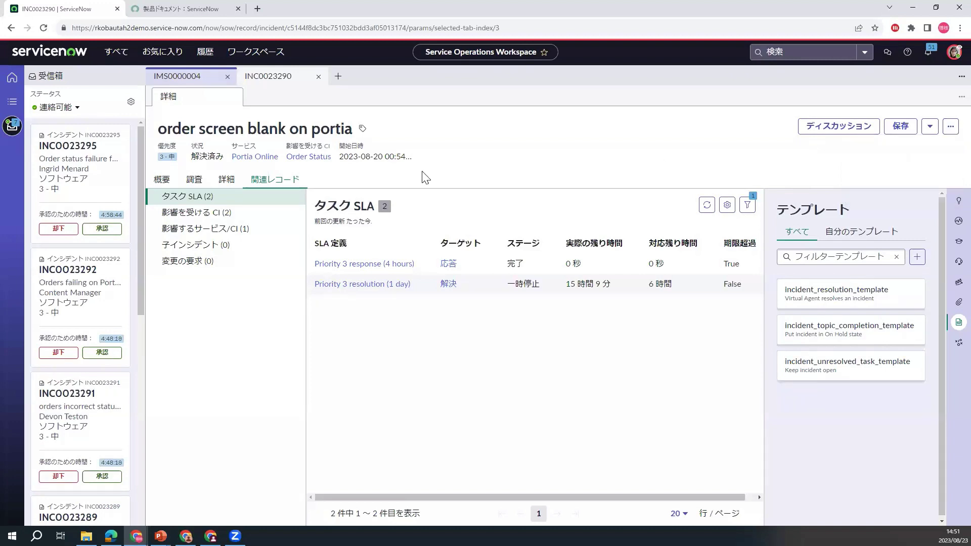
Select Order - win server in the incident's investigation view (調査) and examine its resource usage and top processes by CPU and memory.
{"action": "left_click", "coordinate": [194, 180]}
{"action": "left_click", "coordinate": [196, 183]}
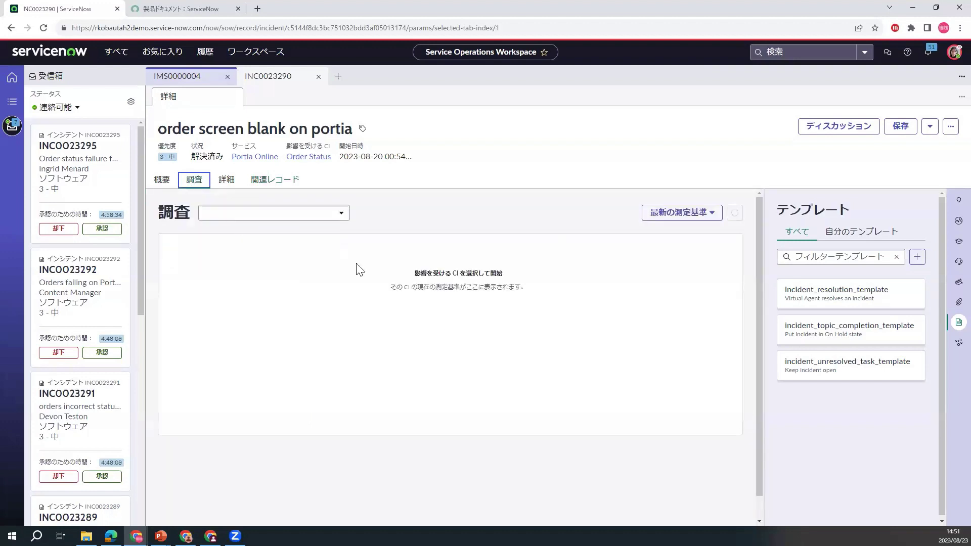
{"action": "left_click", "coordinate": [341, 214]}
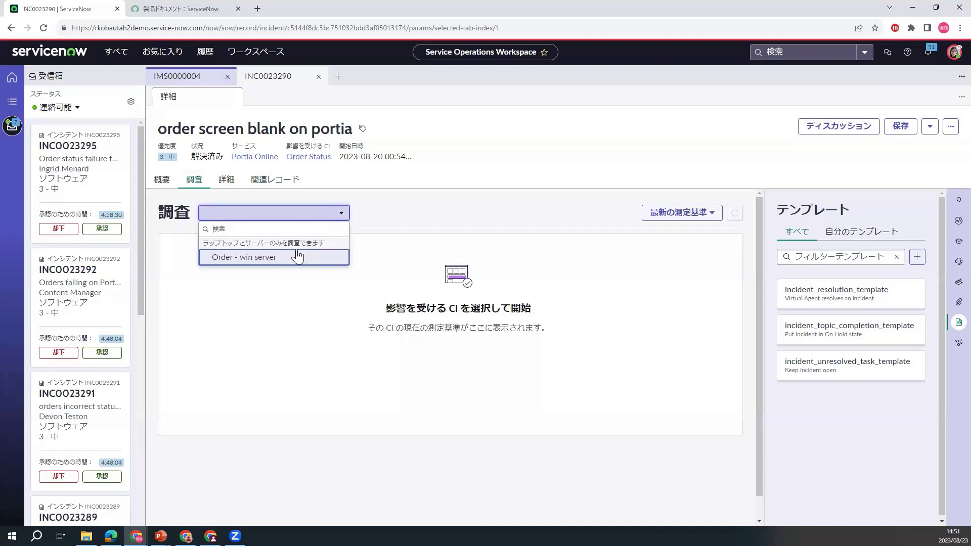
{"action": "left_click", "coordinate": [262, 257]}
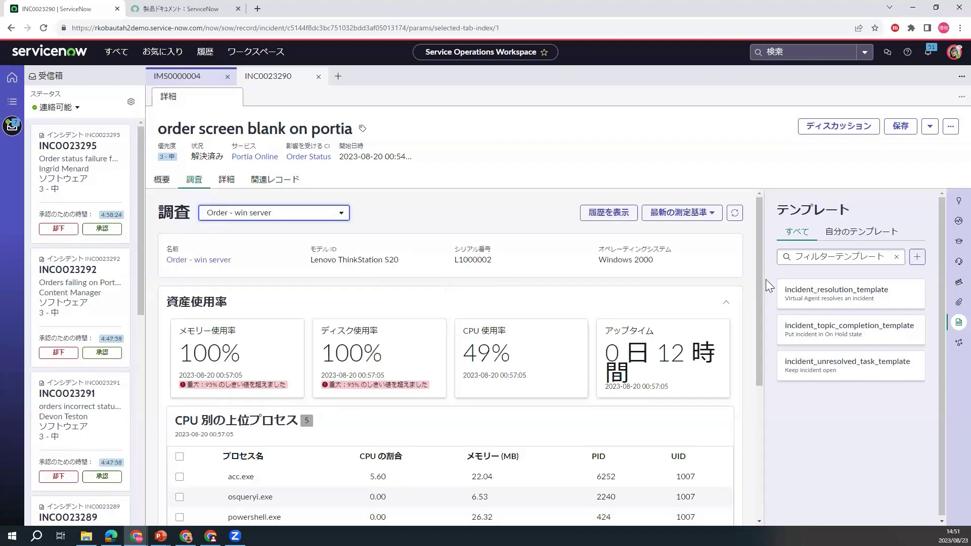
{"action": "left_click_drag", "start_coordinate": [760, 280], "coordinate": [760, 306]}
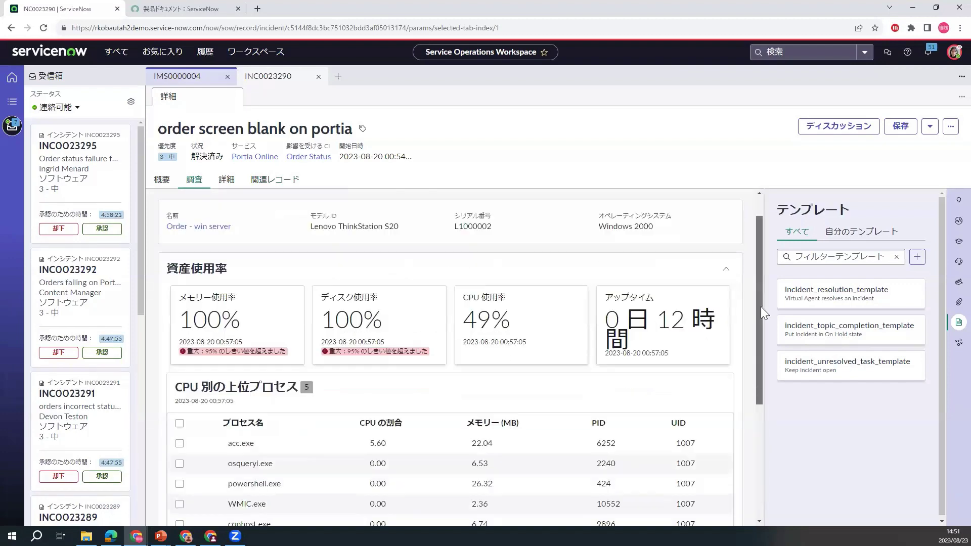
{"action": "scroll", "coordinate": [762, 301], "scroll_direction": "down", "scroll_amount": 1}
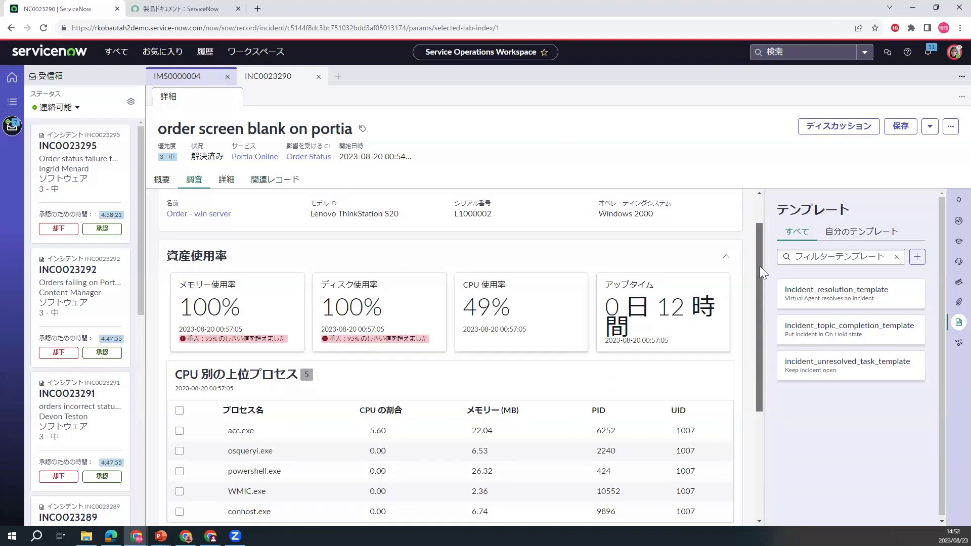
{"action": "left_click_drag", "start_coordinate": [760, 246], "coordinate": [759, 220]}
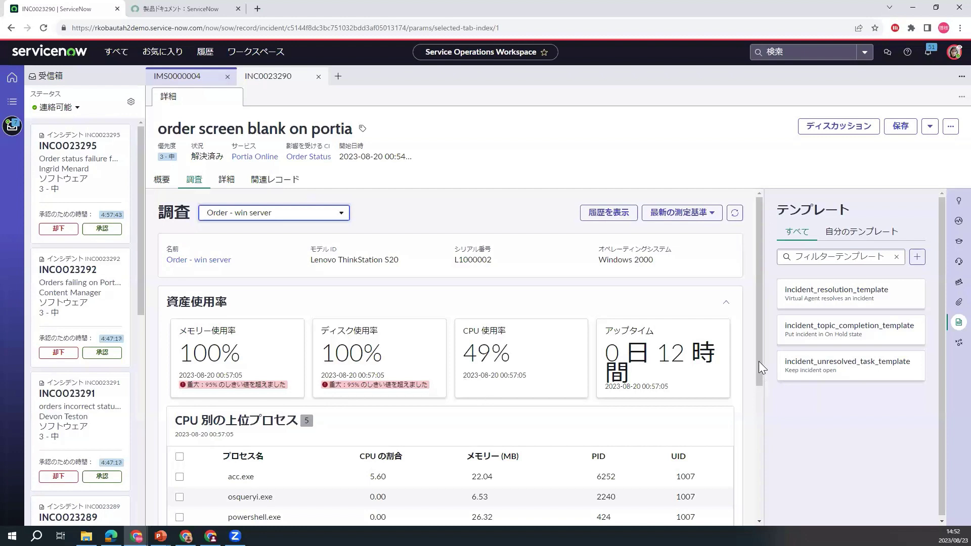
{"action": "scroll", "coordinate": [758, 361], "scroll_direction": "down", "scroll_amount": 5}
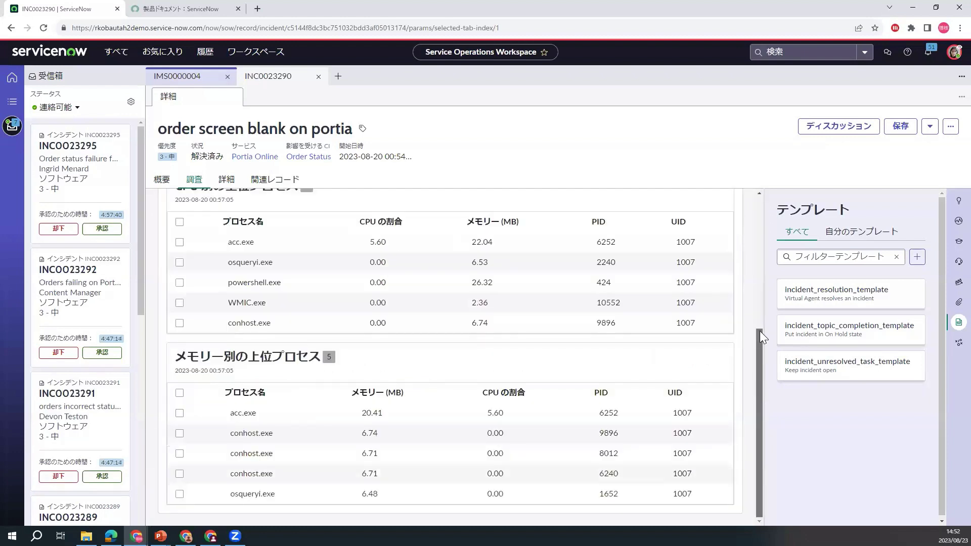
{"action": "scroll", "coordinate": [698, 324], "scroll_direction": "up", "scroll_amount": 5}
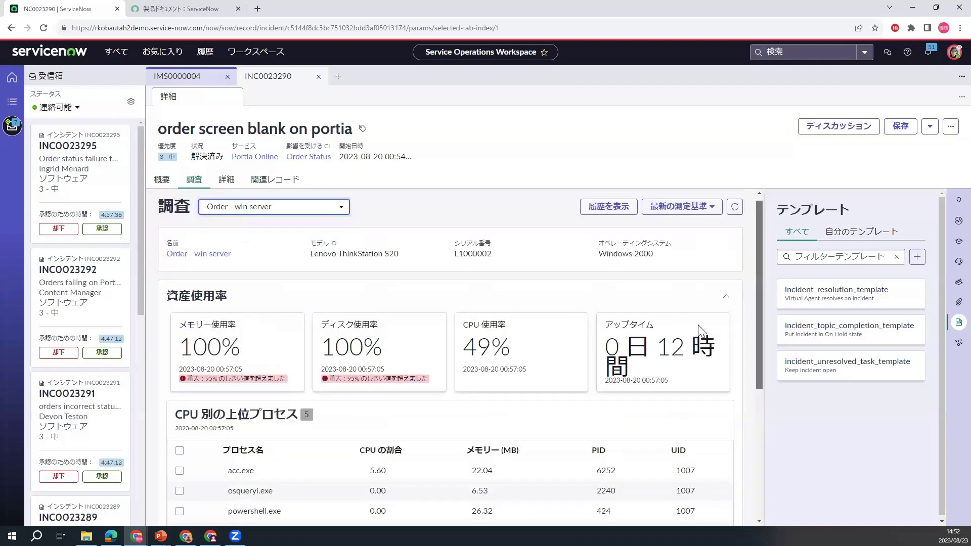
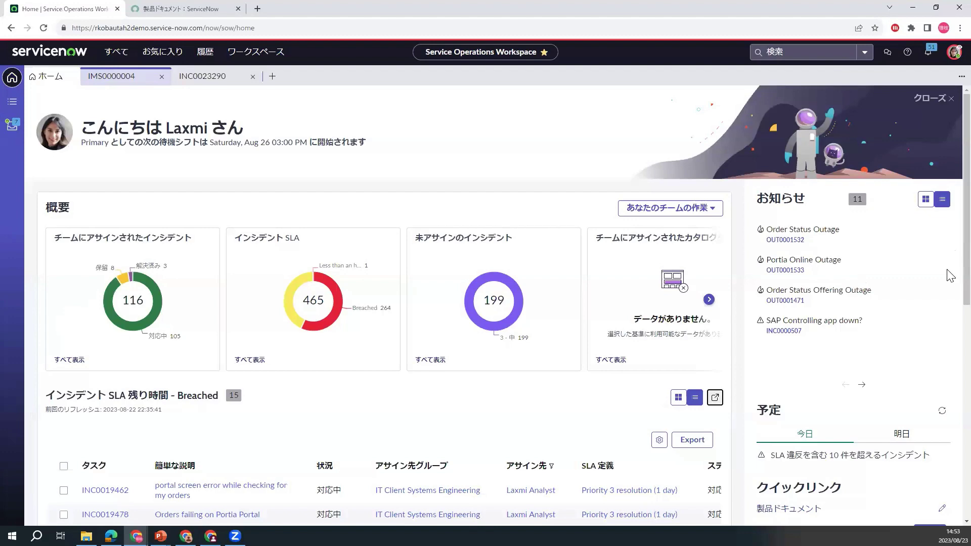
Return to the workspace home and review its overview, quick links, getting-started section and personal performance section.
{"action": "scroll", "coordinate": [950, 282], "scroll_direction": "down", "scroll_amount": 3}
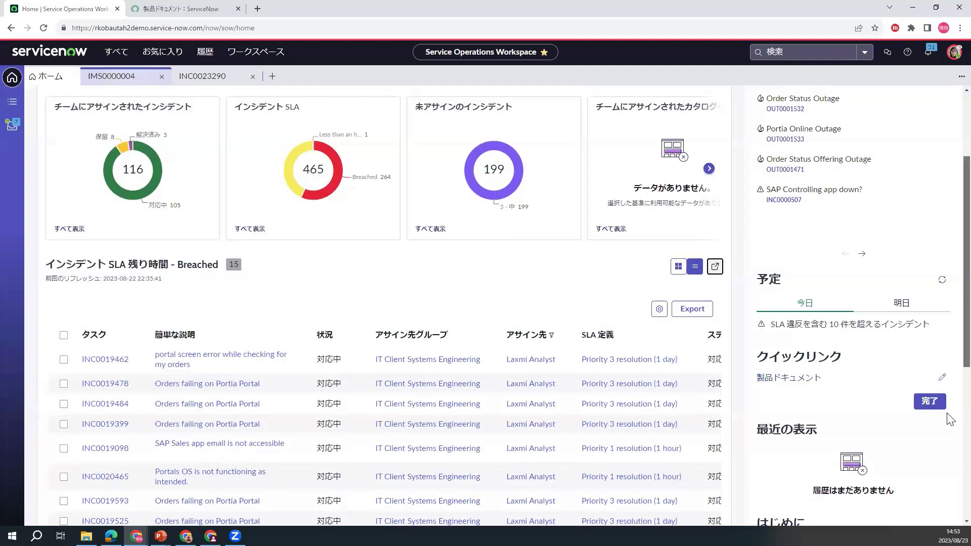
{"action": "scroll", "coordinate": [950, 420], "scroll_direction": "down", "scroll_amount": 5}
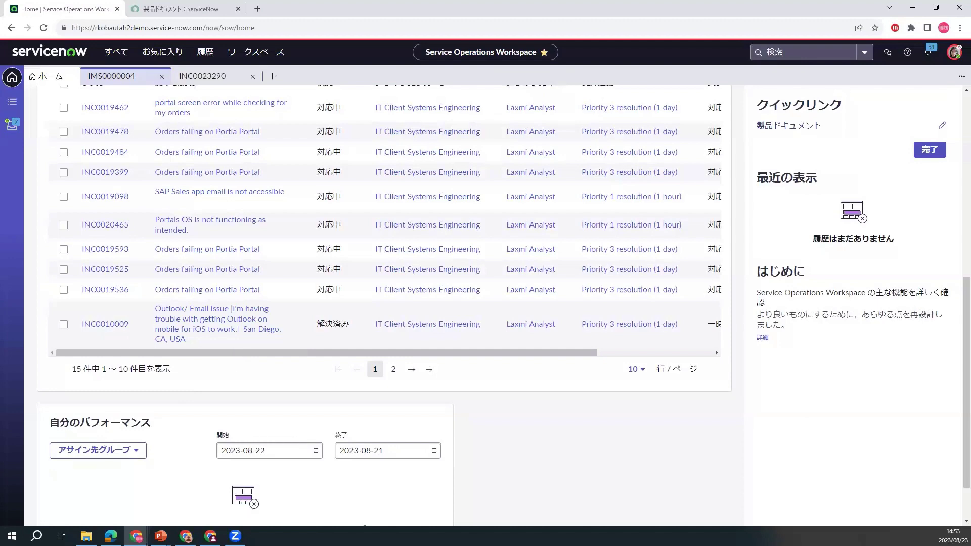
In the other browser window's workspace, open the log viewer (ログビューアー) and set a custom range starting on 2023-08-19.
{"action": "left_click", "coordinate": [211, 536]}
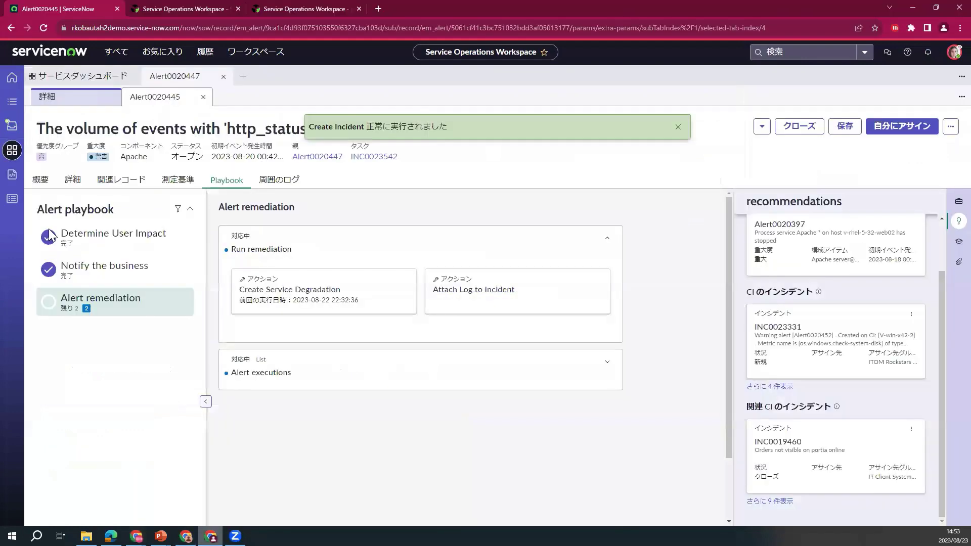
{"action": "left_click", "coordinate": [12, 176]}
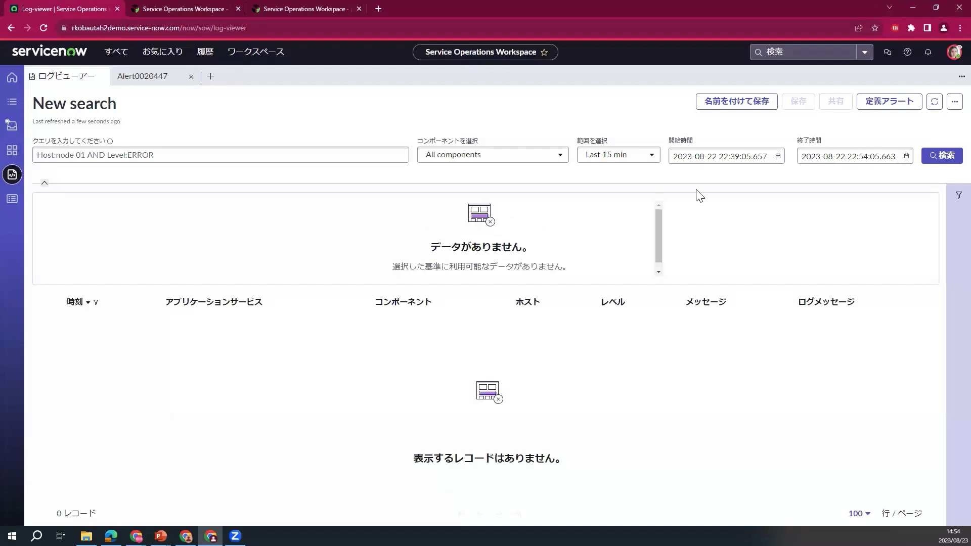
{"action": "left_click", "coordinate": [652, 161]}
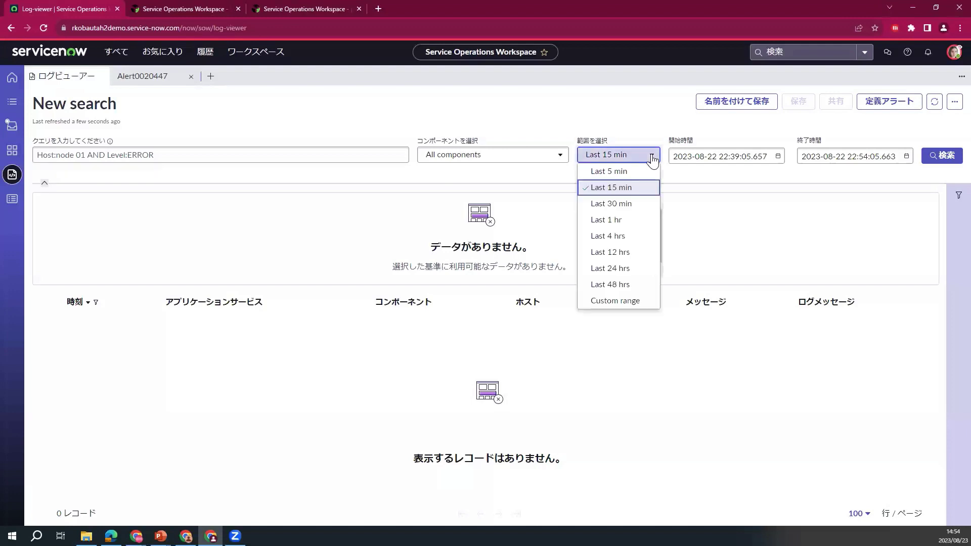
{"action": "left_click", "coordinate": [630, 303]}
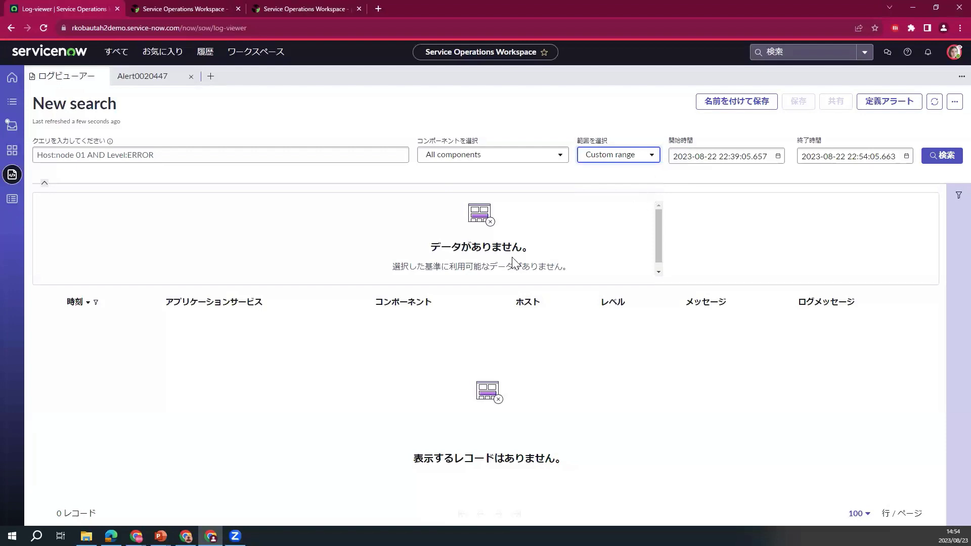
{"action": "left_click", "coordinate": [778, 157]}
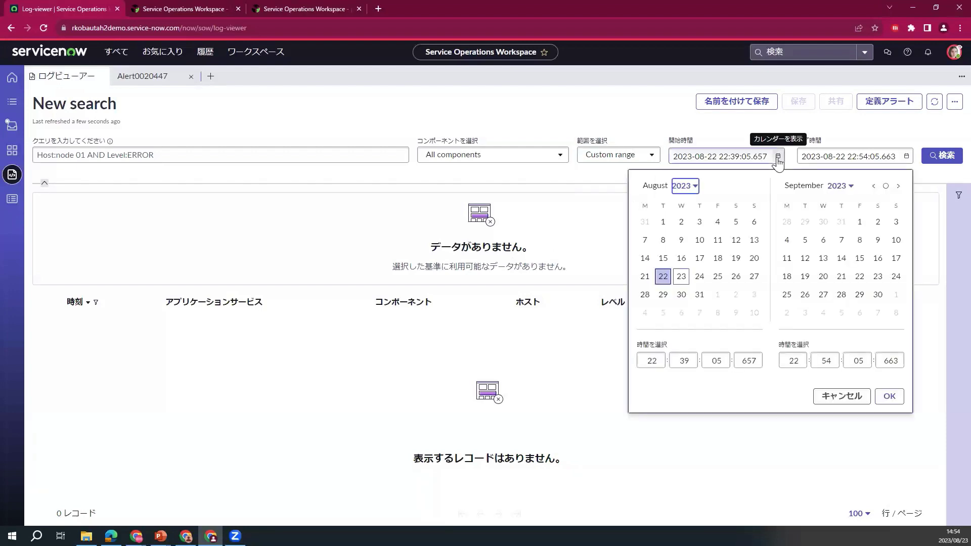
{"action": "left_click", "coordinate": [736, 260]}
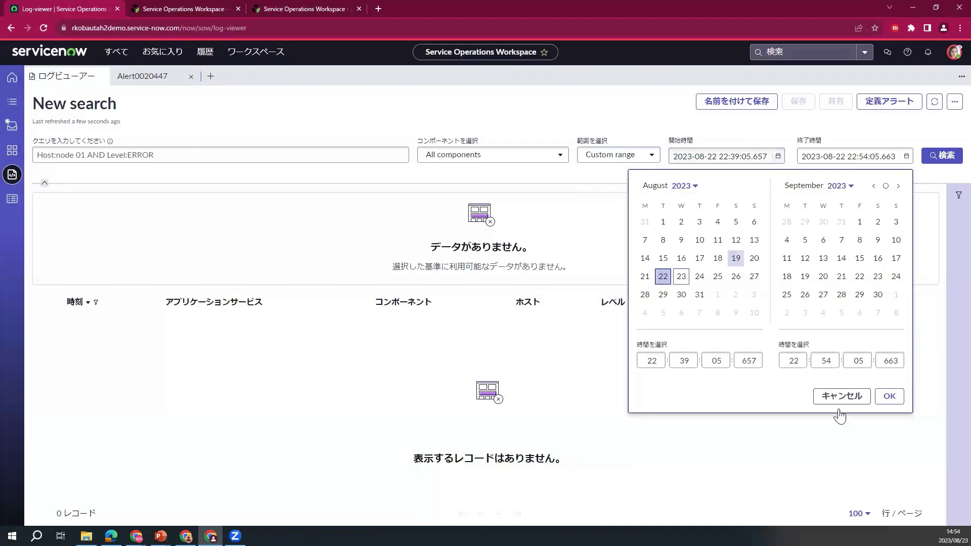
{"action": "left_click", "coordinate": [889, 398]}
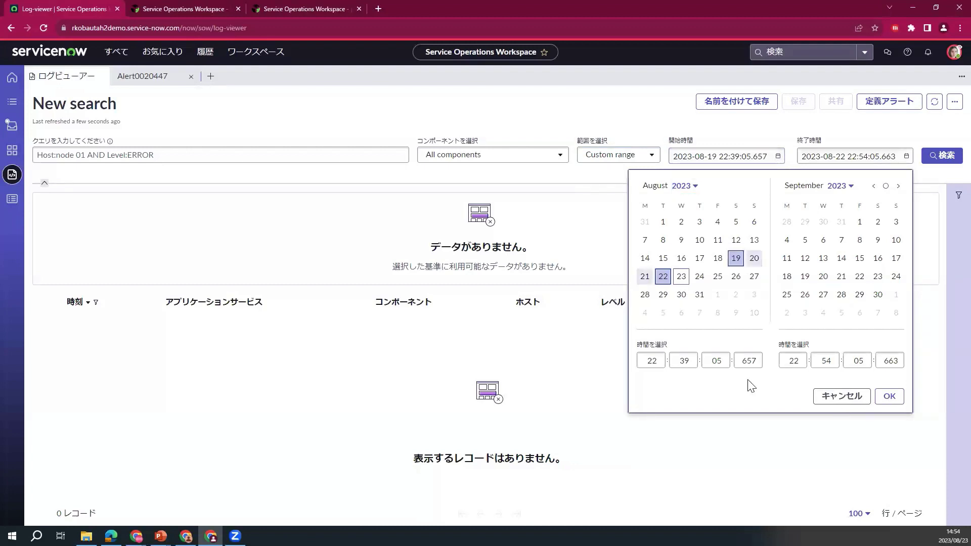
Search the logs of all components with the suggested query properties.Oracle:130.
{"action": "left_click", "coordinate": [942, 160]}
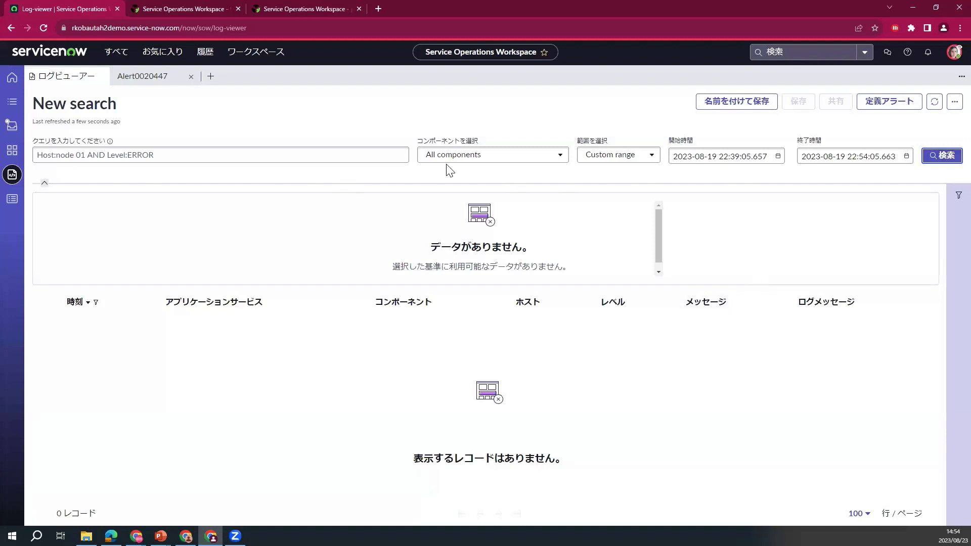
{"action": "left_click", "coordinate": [395, 154]}
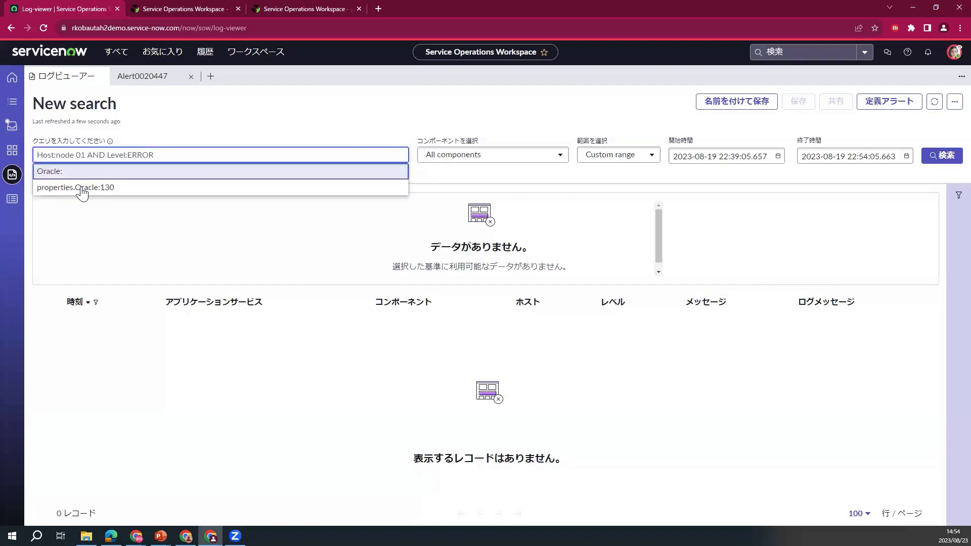
{"action": "left_click", "coordinate": [80, 188]}
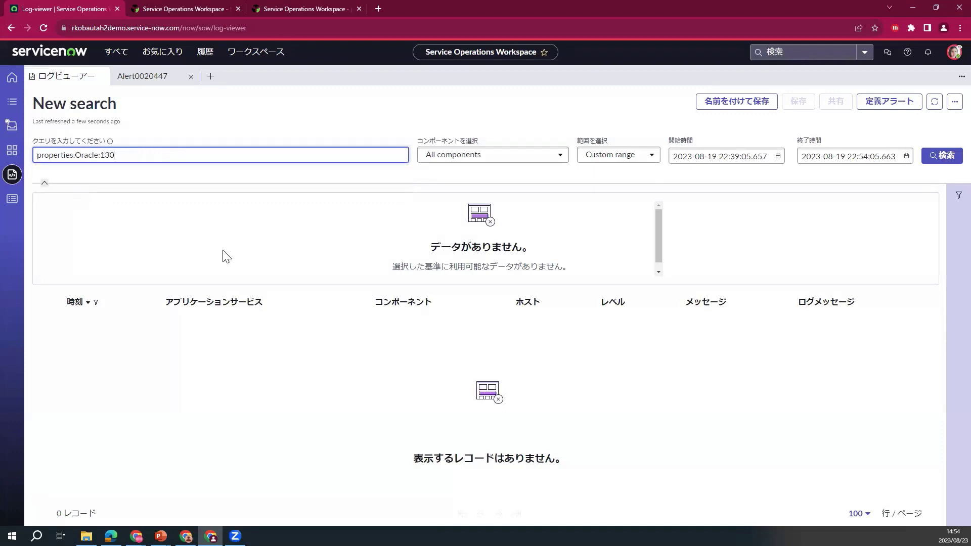
{"action": "left_click", "coordinate": [943, 155]}
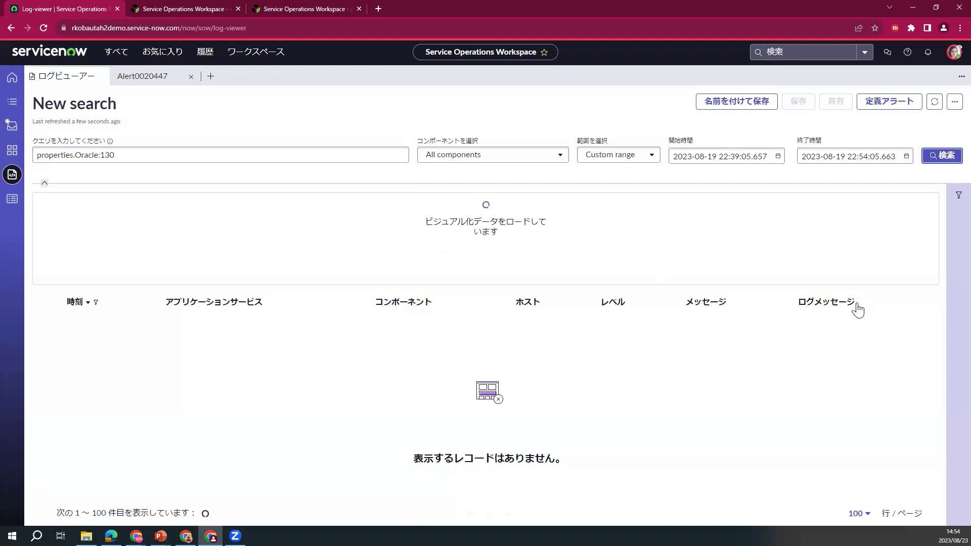
Extend the log search's end date to 2023-08-22 and run the search again.
{"action": "left_click", "coordinate": [906, 156]}
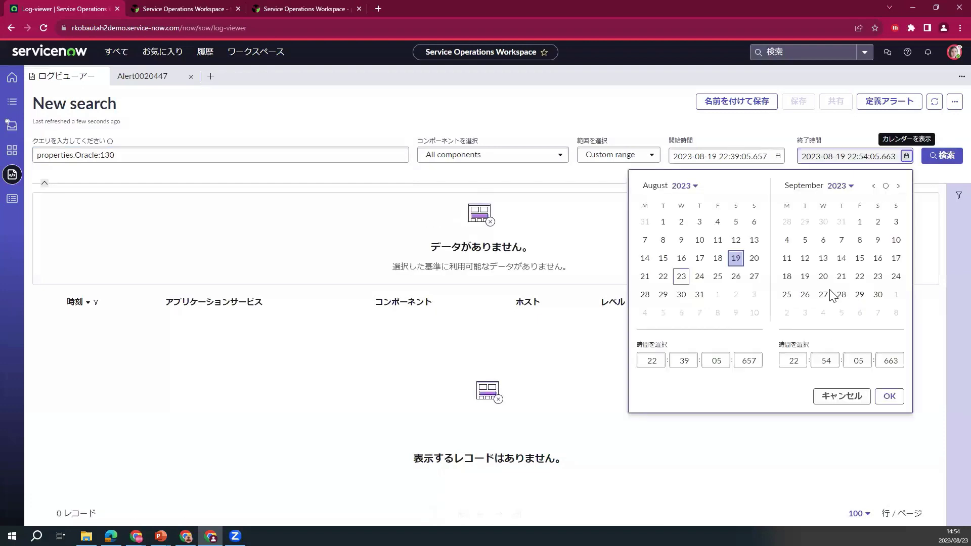
{"action": "left_click", "coordinate": [665, 279]}
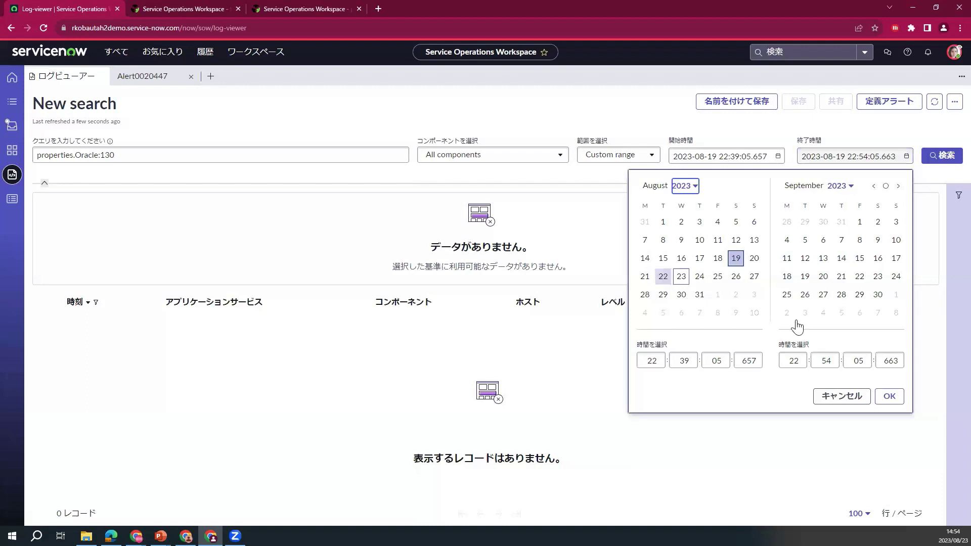
{"action": "left_click", "coordinate": [886, 397]}
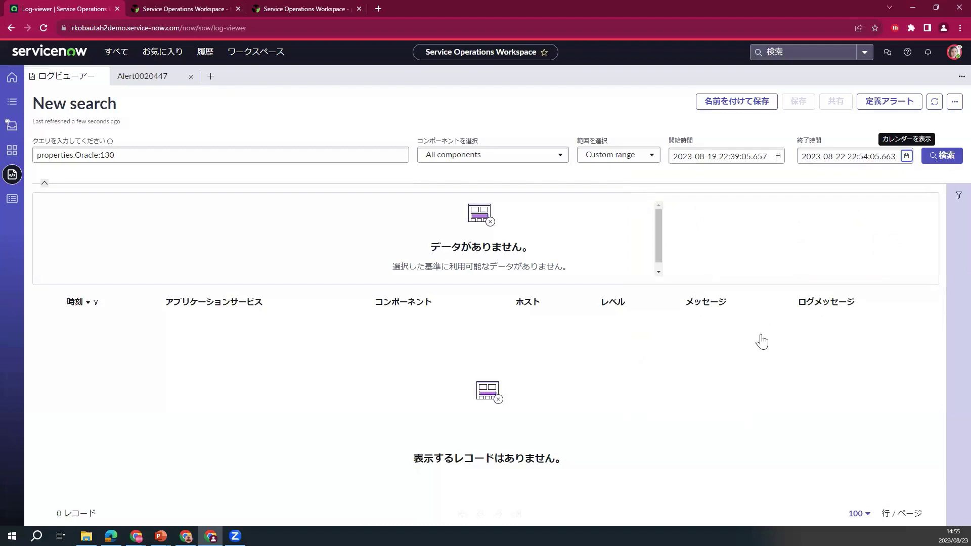
{"action": "key", "text": "Tab"}
{"action": "key", "text": "Return"}
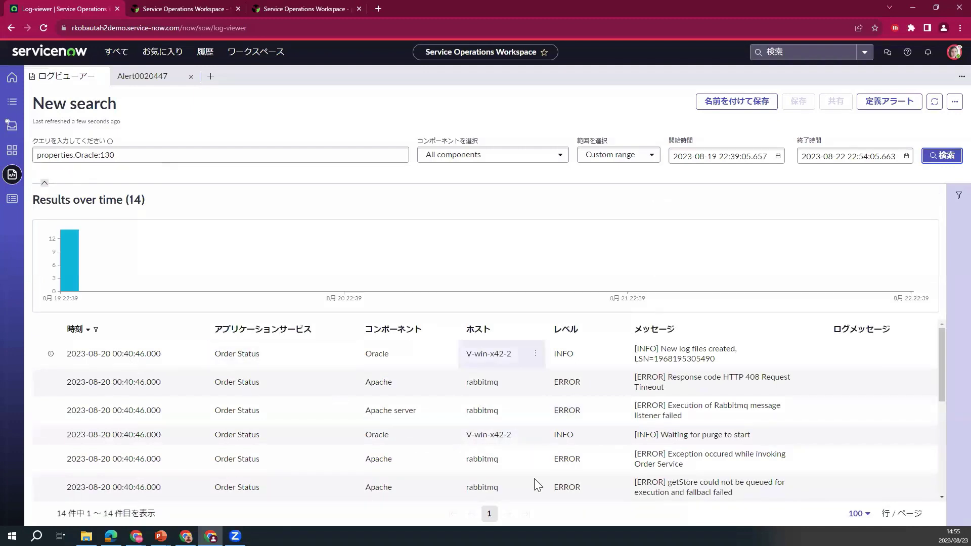
Open the Express List of active alerts and set its time range to 先週 (last week).
{"action": "left_click", "coordinate": [11, 200]}
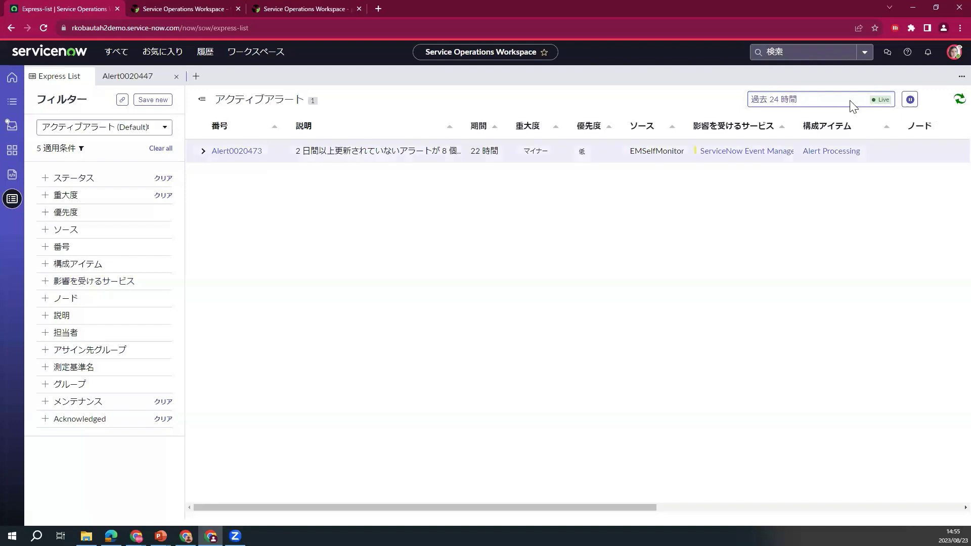
{"action": "left_click", "coordinate": [823, 102]}
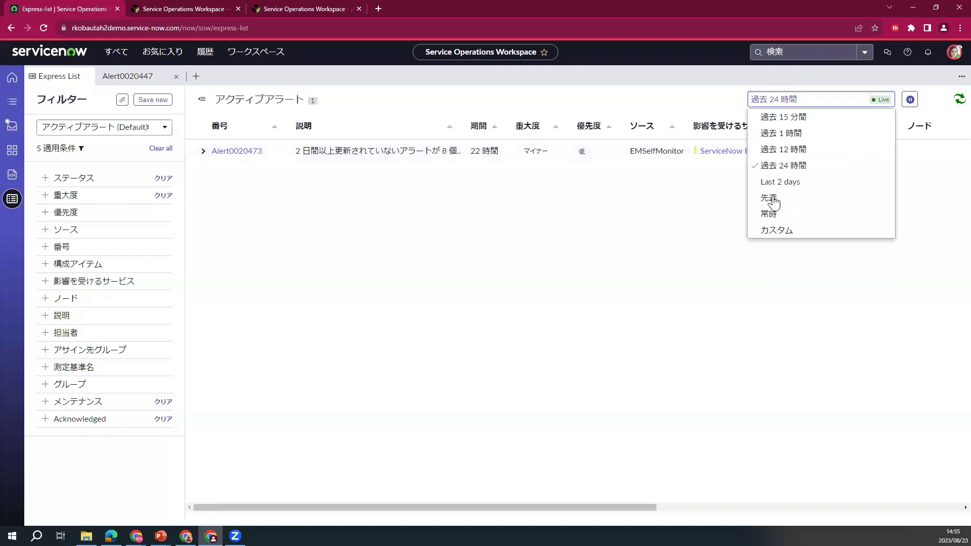
{"action": "left_click", "coordinate": [773, 202]}
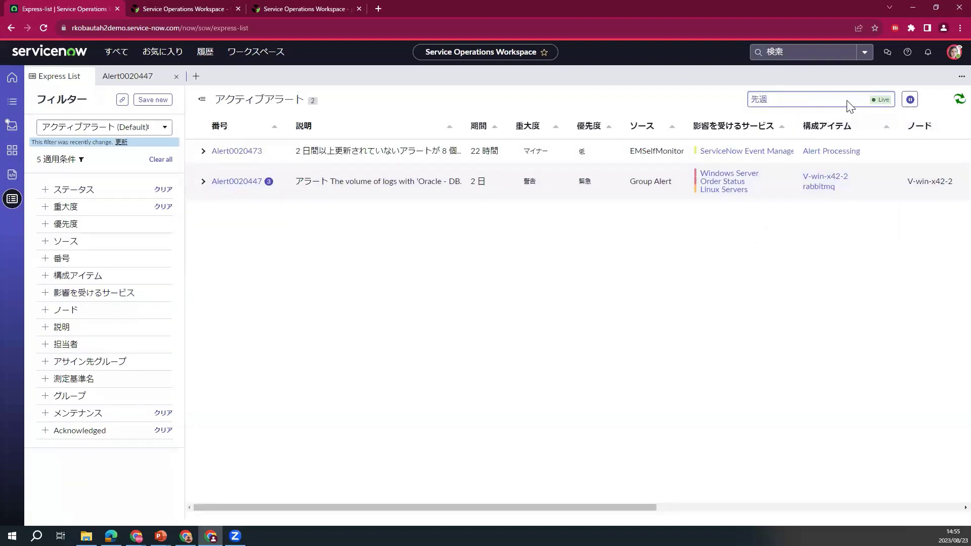
Apply a custom (カスタム) time range from August 1 to August 23, 2023 to the active alerts.
{"action": "left_click", "coordinate": [865, 102]}
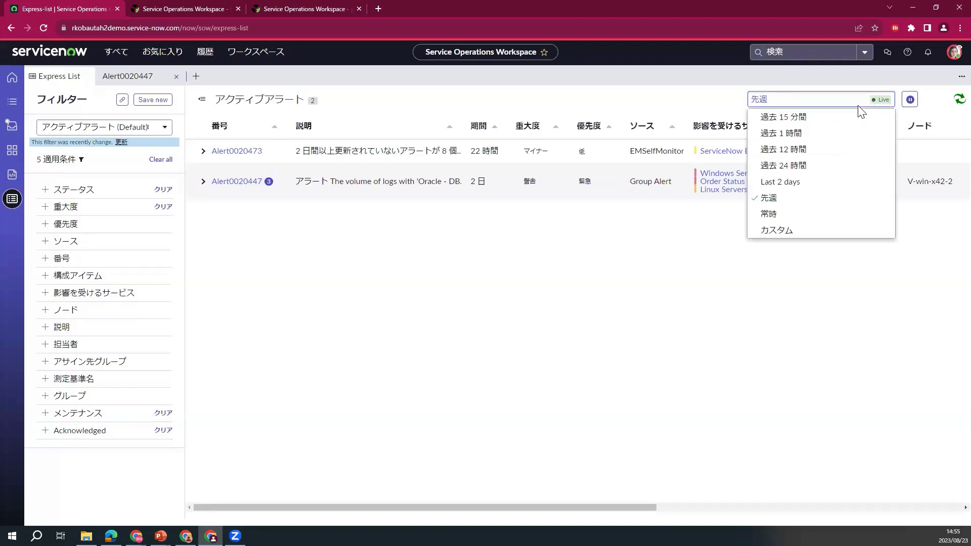
{"action": "left_click", "coordinate": [769, 232]}
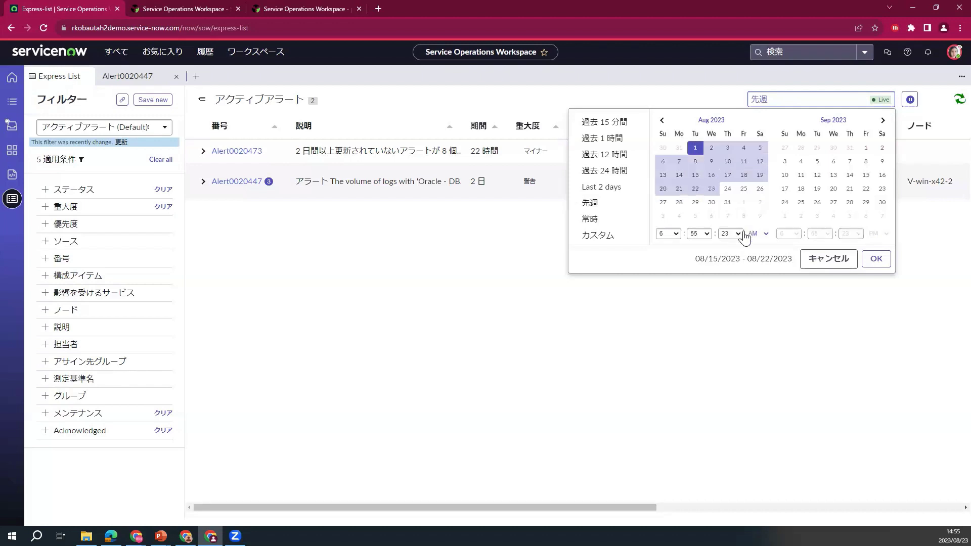
{"action": "left_click", "coordinate": [713, 191]}
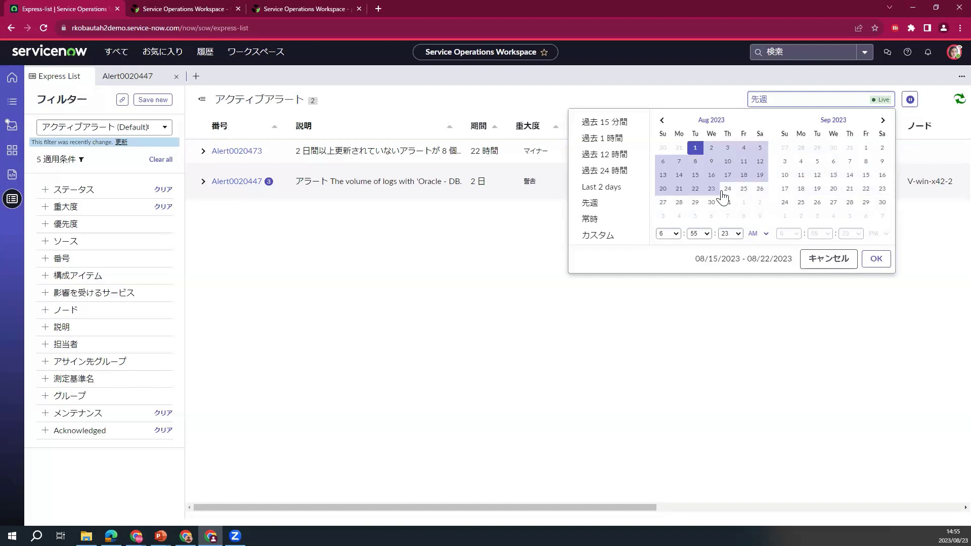
{"action": "left_click", "coordinate": [876, 258]}
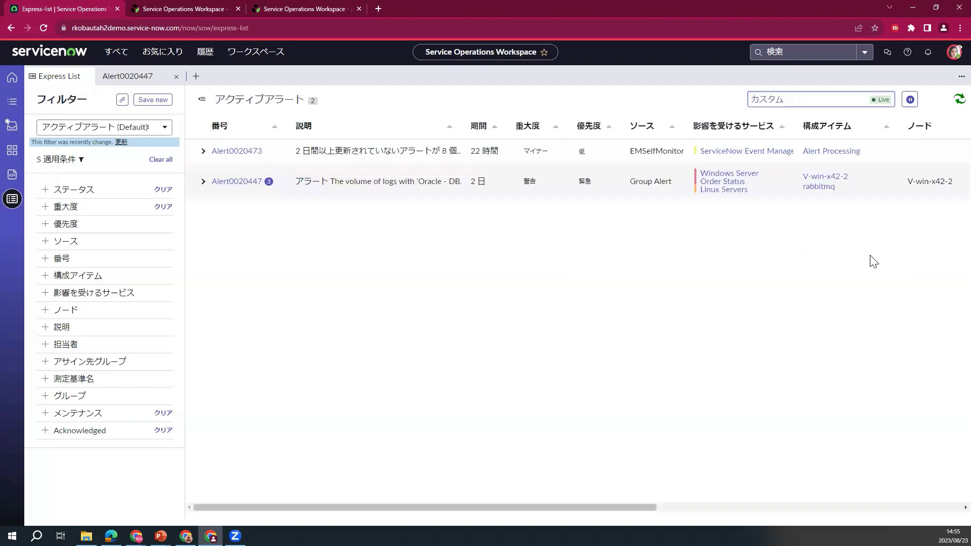
Clear the ステータス (status) filter condition from the active alerts and review the listed alerts.
{"action": "left_click", "coordinate": [162, 193]}
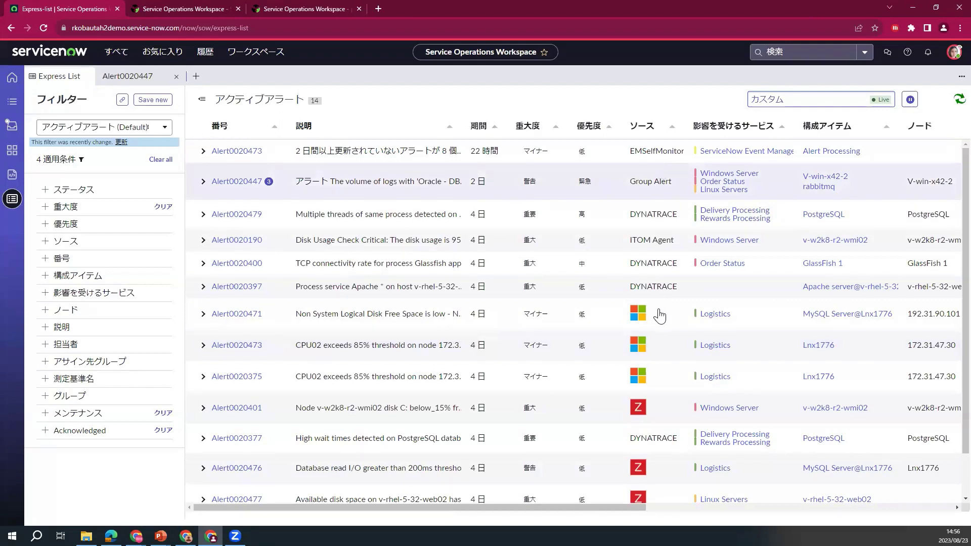
{"action": "scroll", "coordinate": [651, 329], "scroll_direction": "down", "scroll_amount": 1}
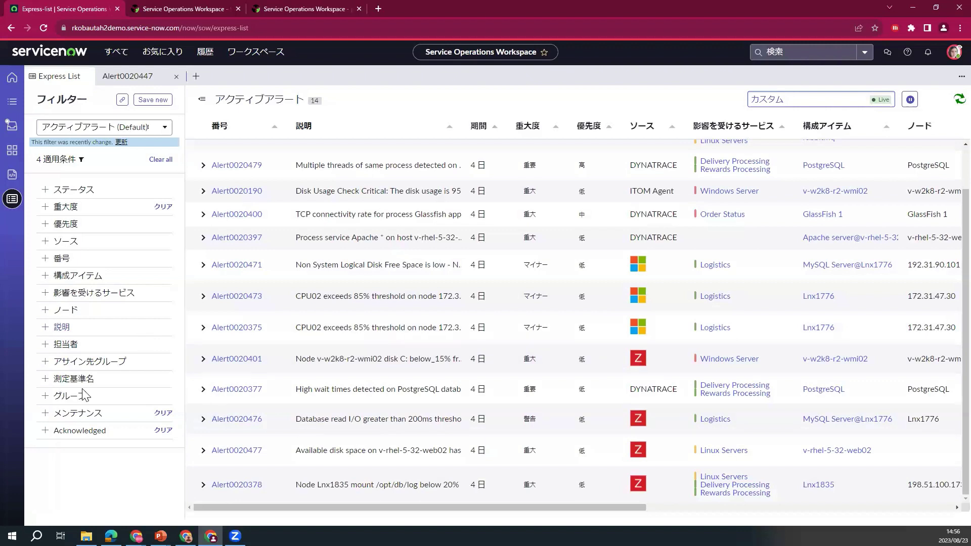
{"action": "scroll", "coordinate": [252, 495], "scroll_direction": "up", "scroll_amount": 1}
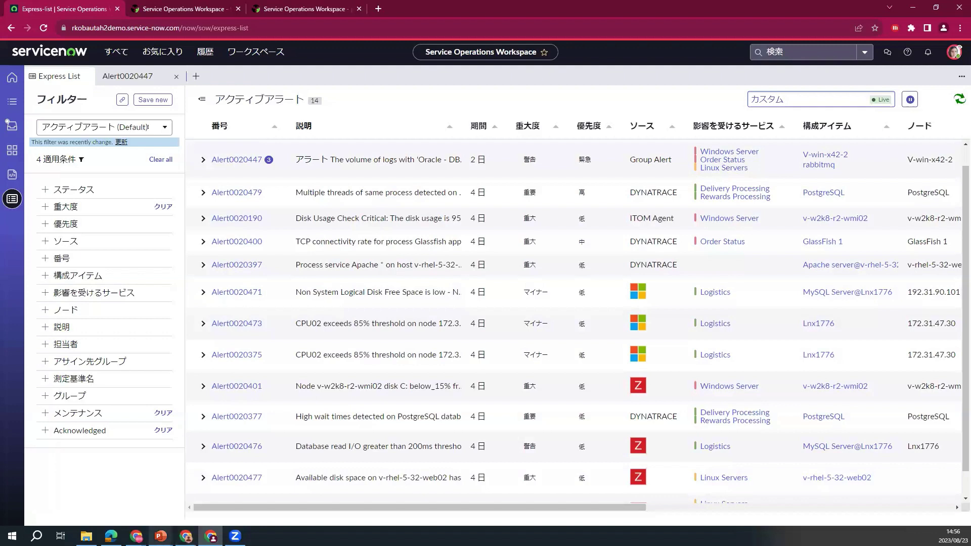
{"action": "mouse_move", "coordinate": [161, 536]}
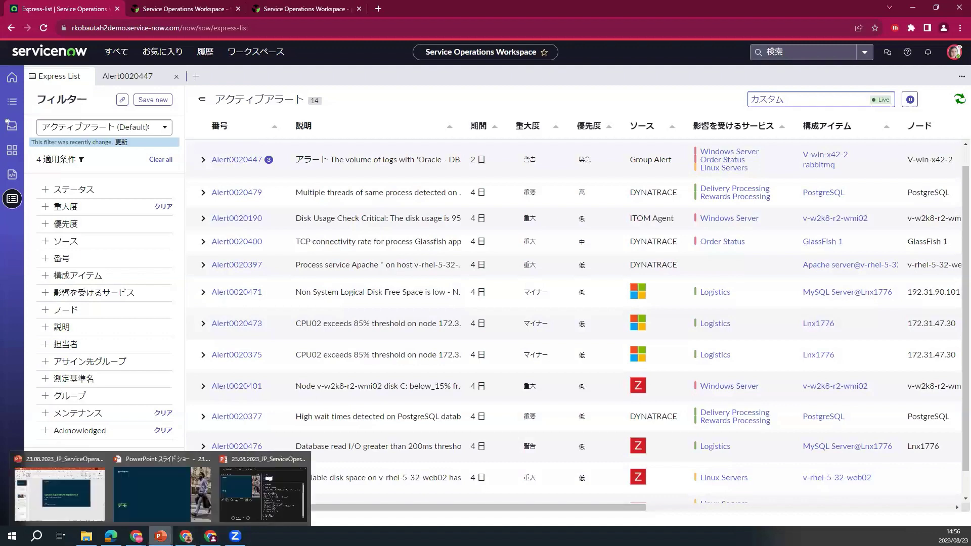
{"action": "left_click", "coordinate": [153, 503]}
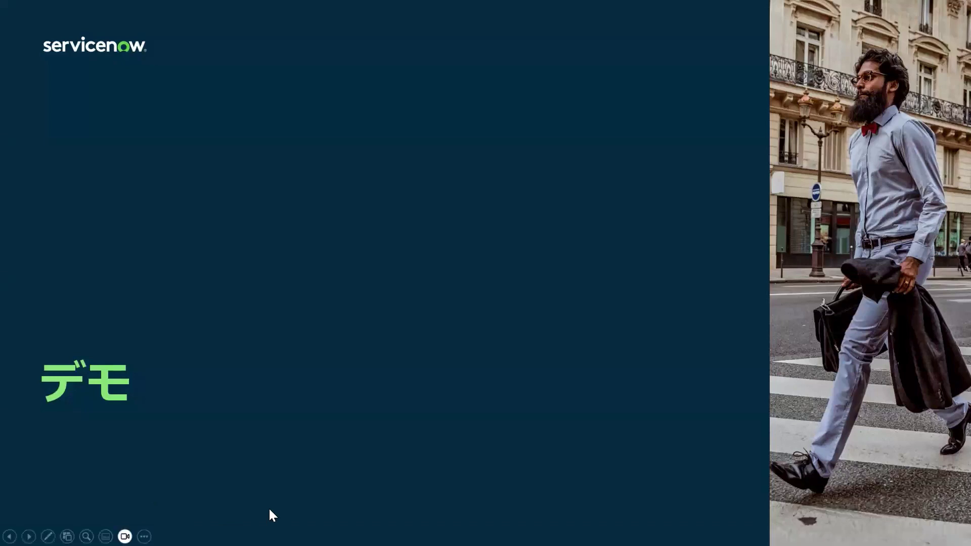
{"action": "left_click", "coordinate": [241, 511]}
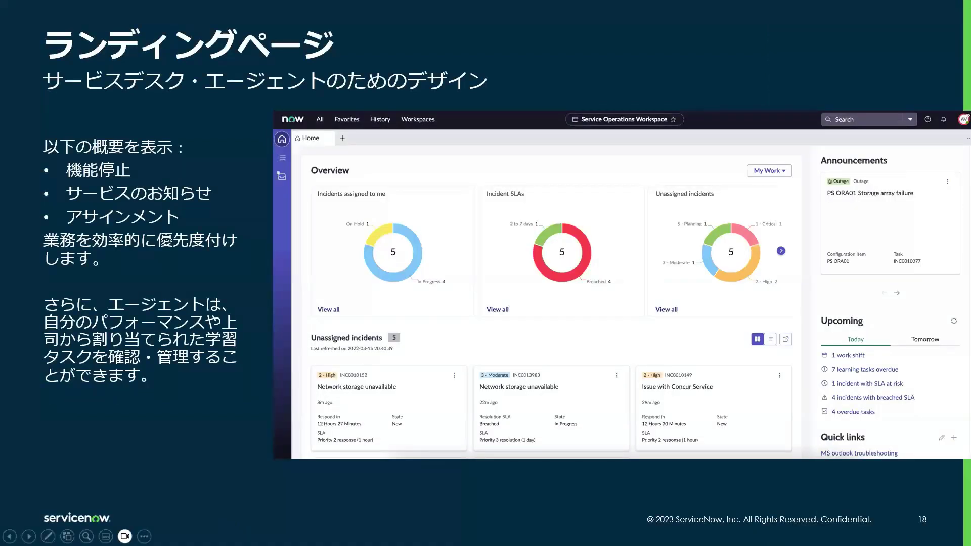
{"action": "key", "text": "Right"}
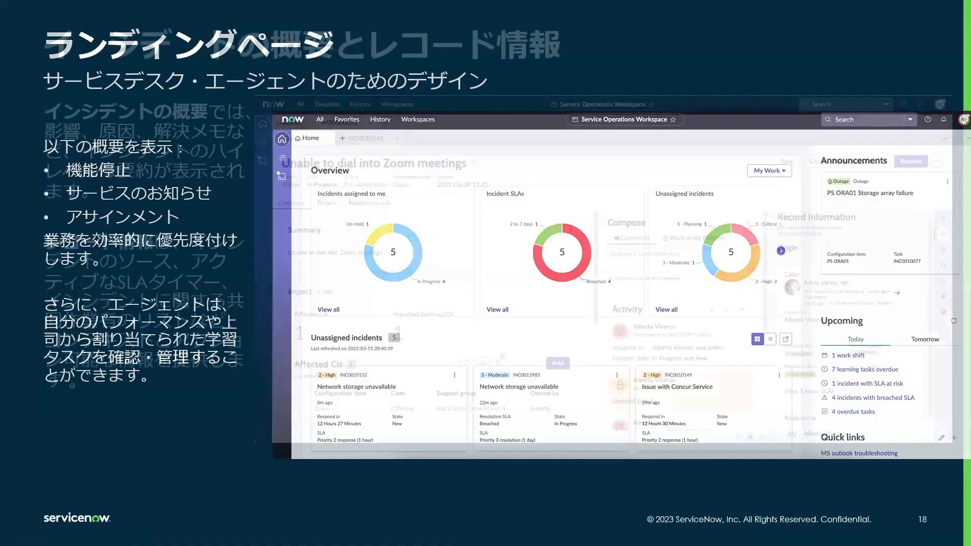
{"action": "key", "text": "Right"}
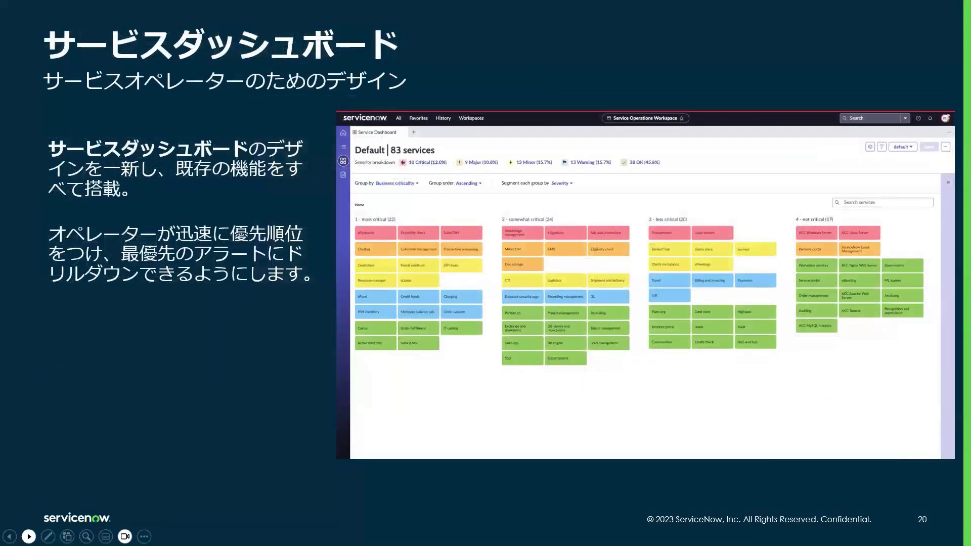
{"action": "key", "text": "Right"}
{"action": "key", "text": "Right"}
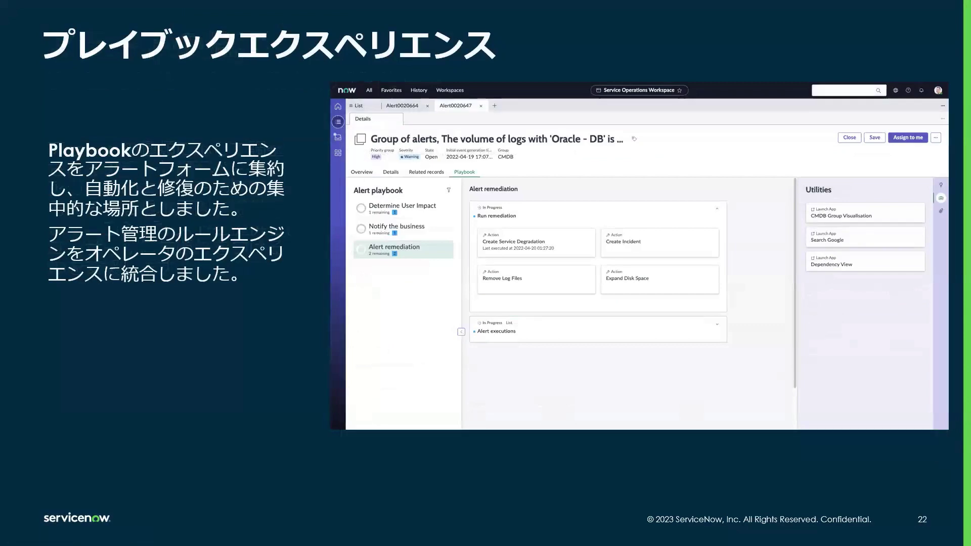
{"action": "key", "text": "Right"}
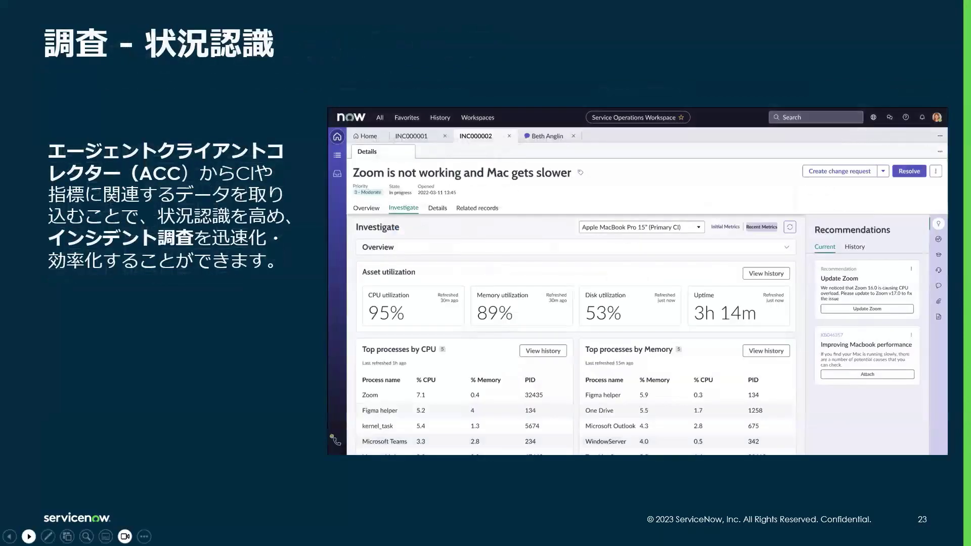
{"action": "key", "text": "Right"}
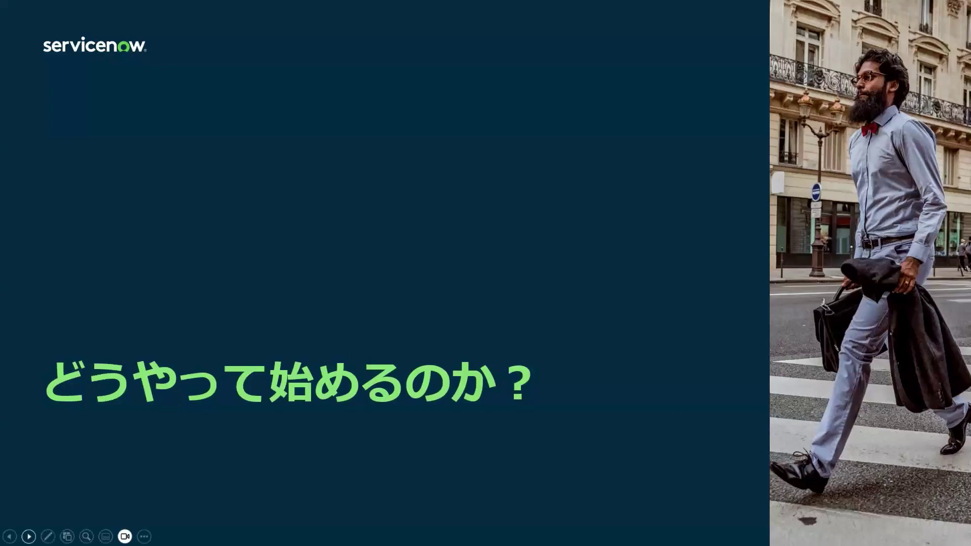
{"action": "key", "text": "Right"}
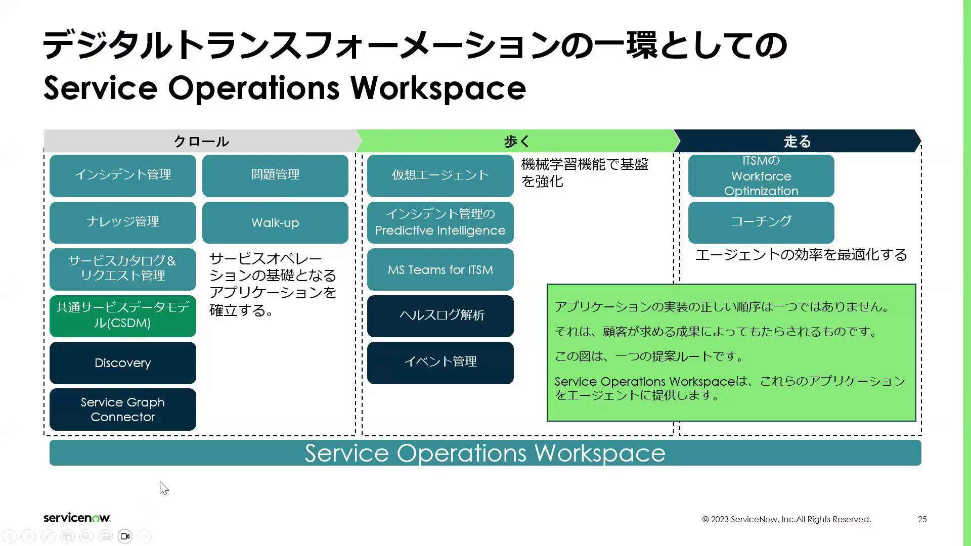